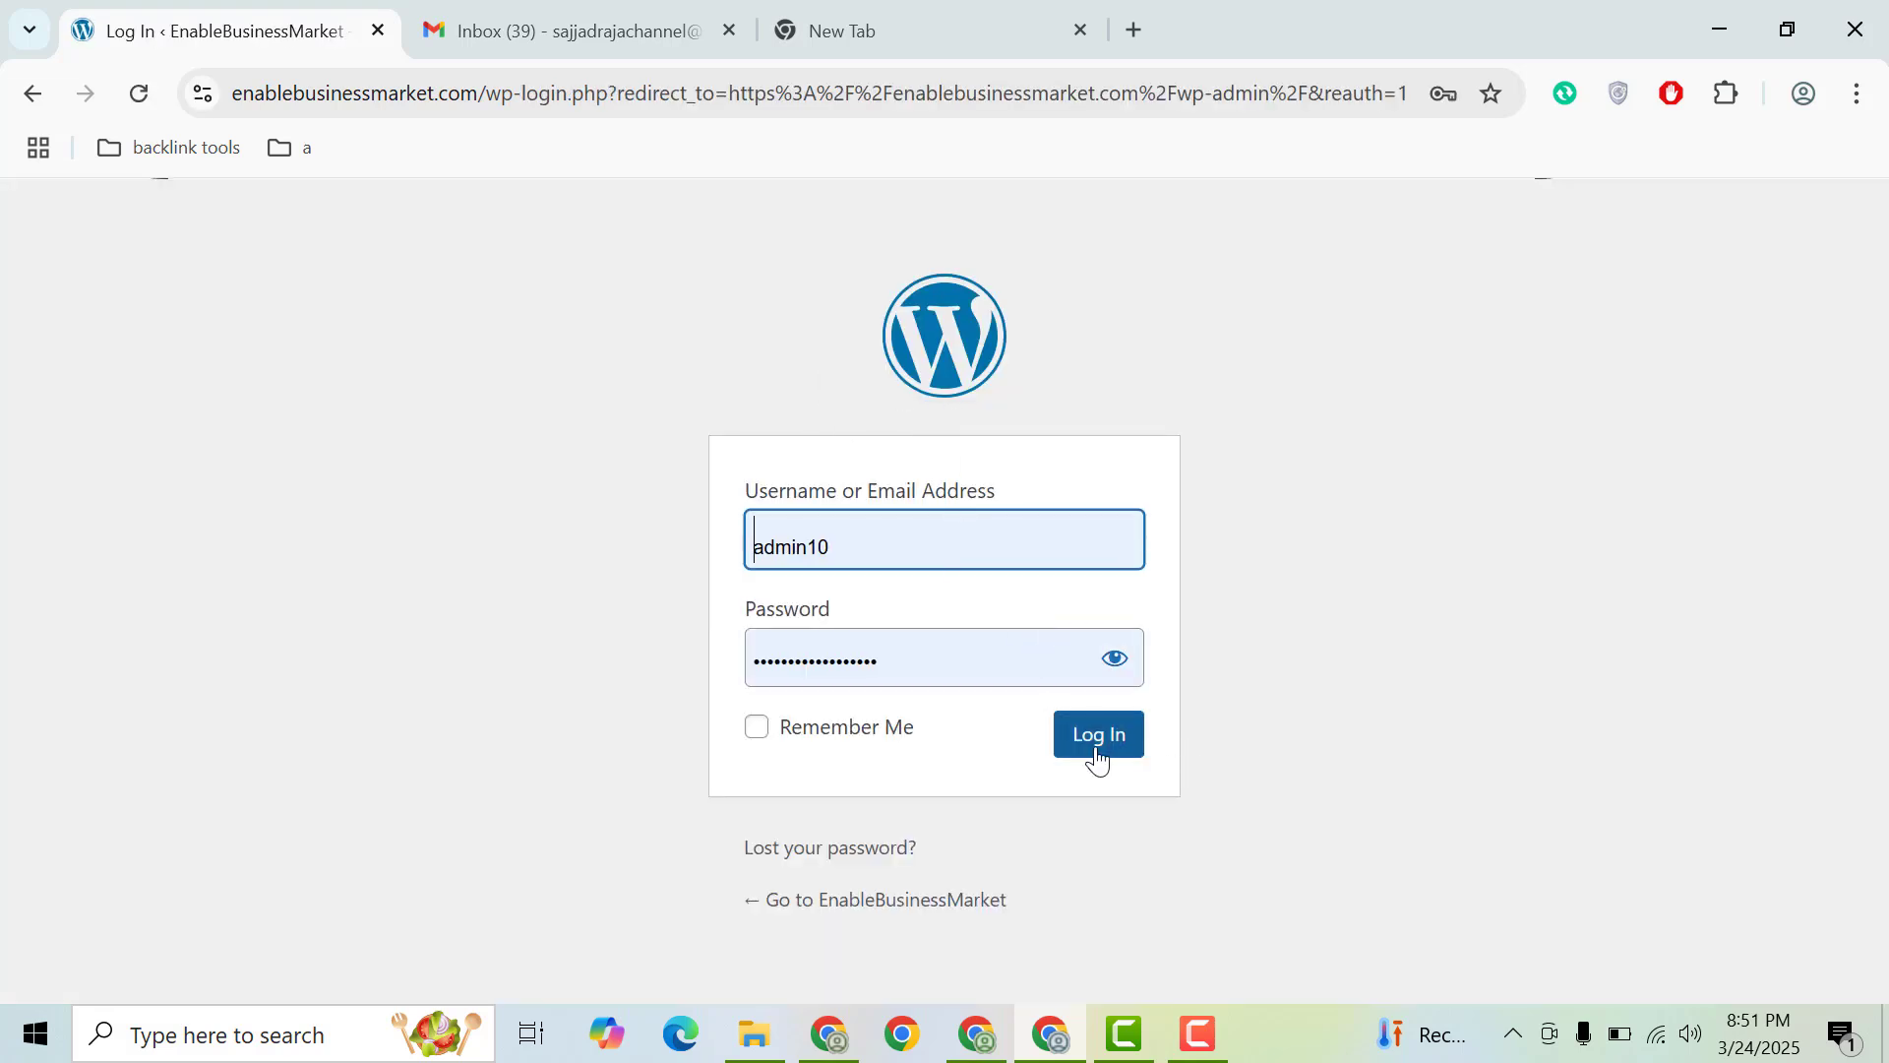
- Log in to the site's WordPress admin and search the plugins available to add for "smush"
{"action": "left_click", "coordinate": [1094, 748]}
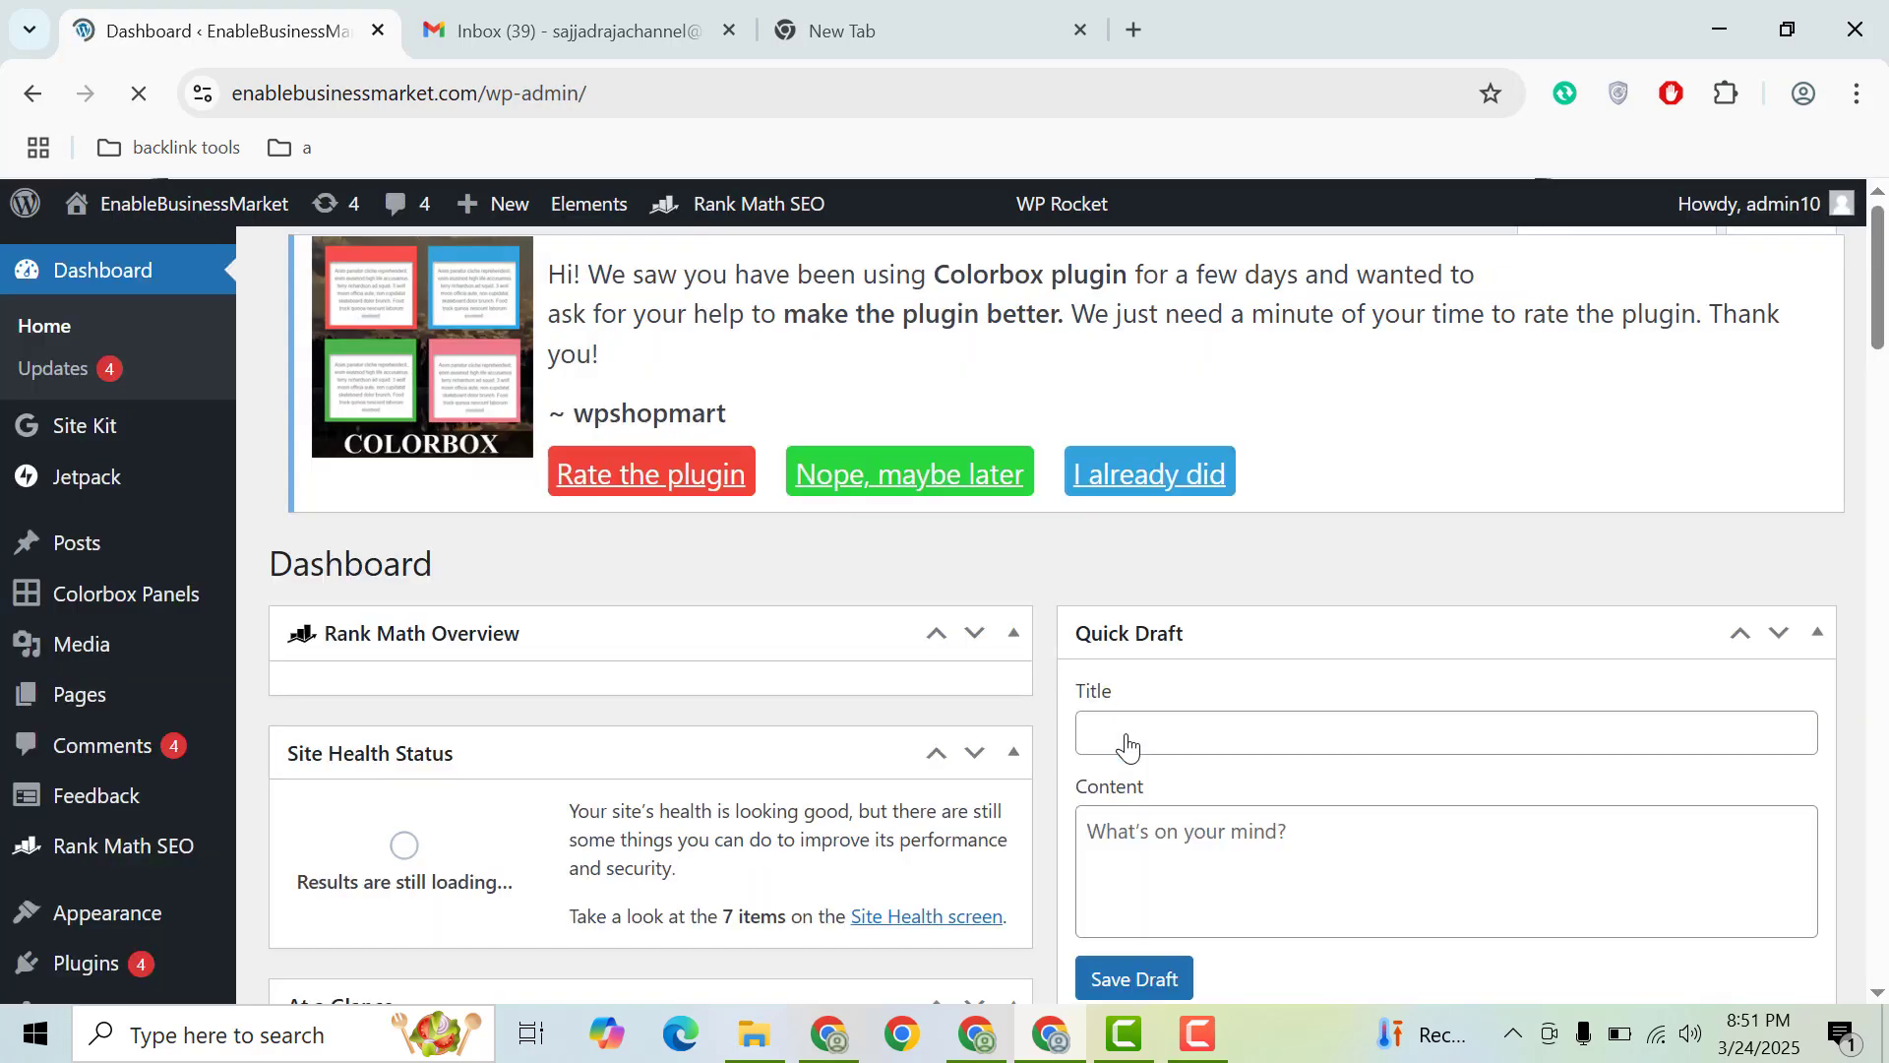
{"action": "mouse_move", "coordinate": [138, 957]}
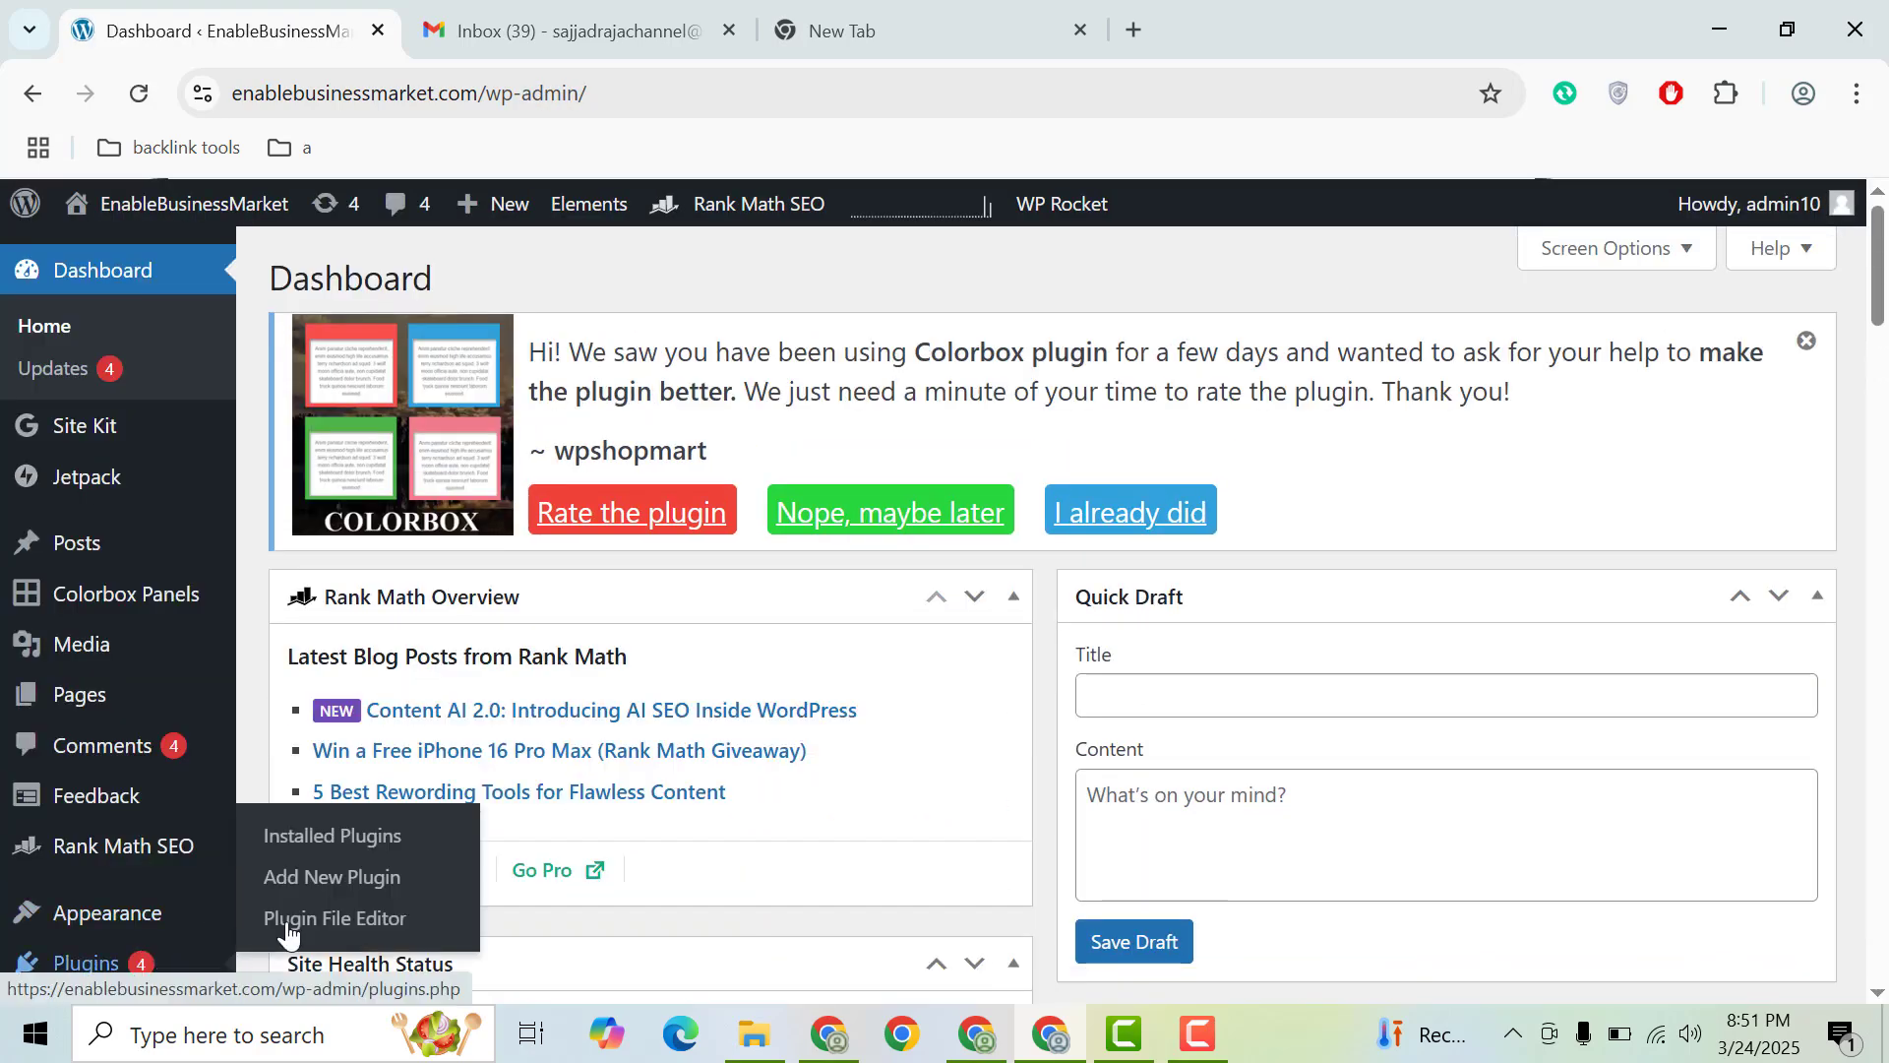
{"action": "left_click", "coordinate": [378, 897]}
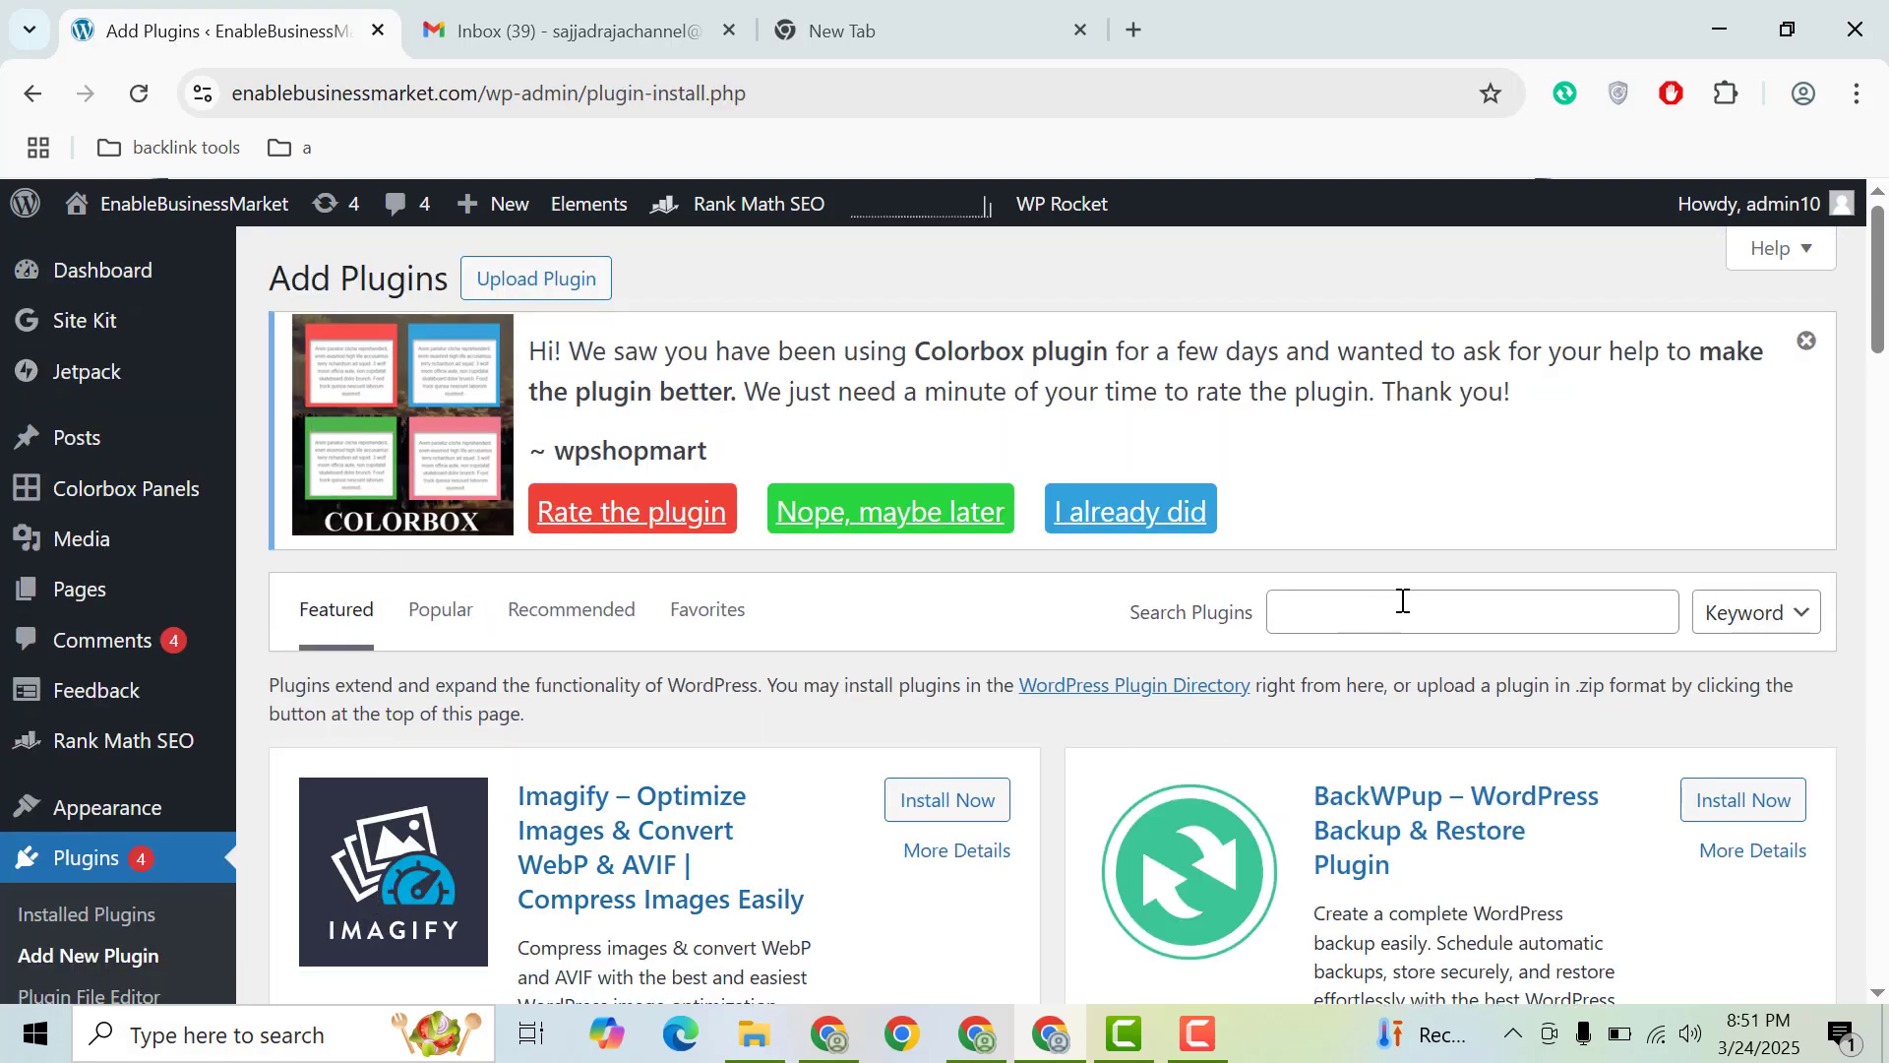
{"action": "left_click", "coordinate": [1402, 602]}
{"action": "type", "text": "smush"}
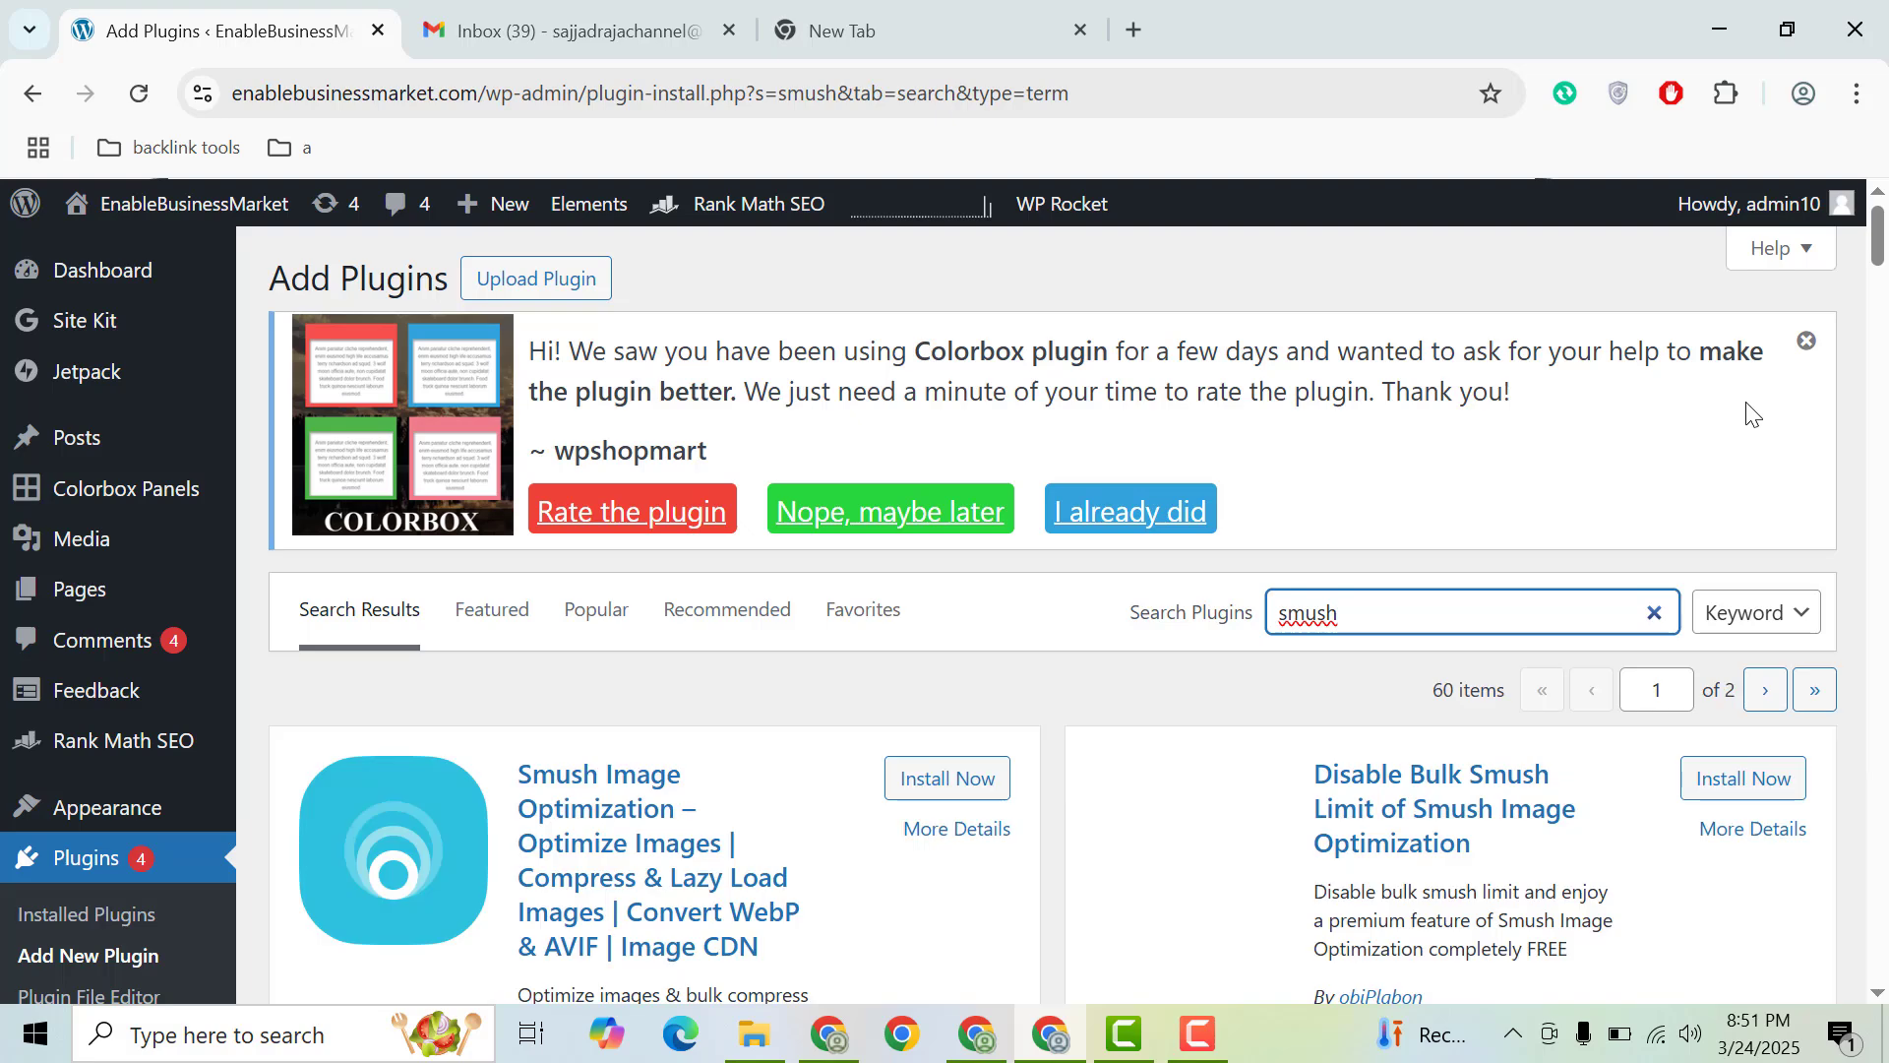
- Install the Smush Image Optimization plugin by WPMU DEV from the search results
{"action": "scroll", "coordinate": [1872, 268], "scroll_direction": "down", "scroll_amount": 5}
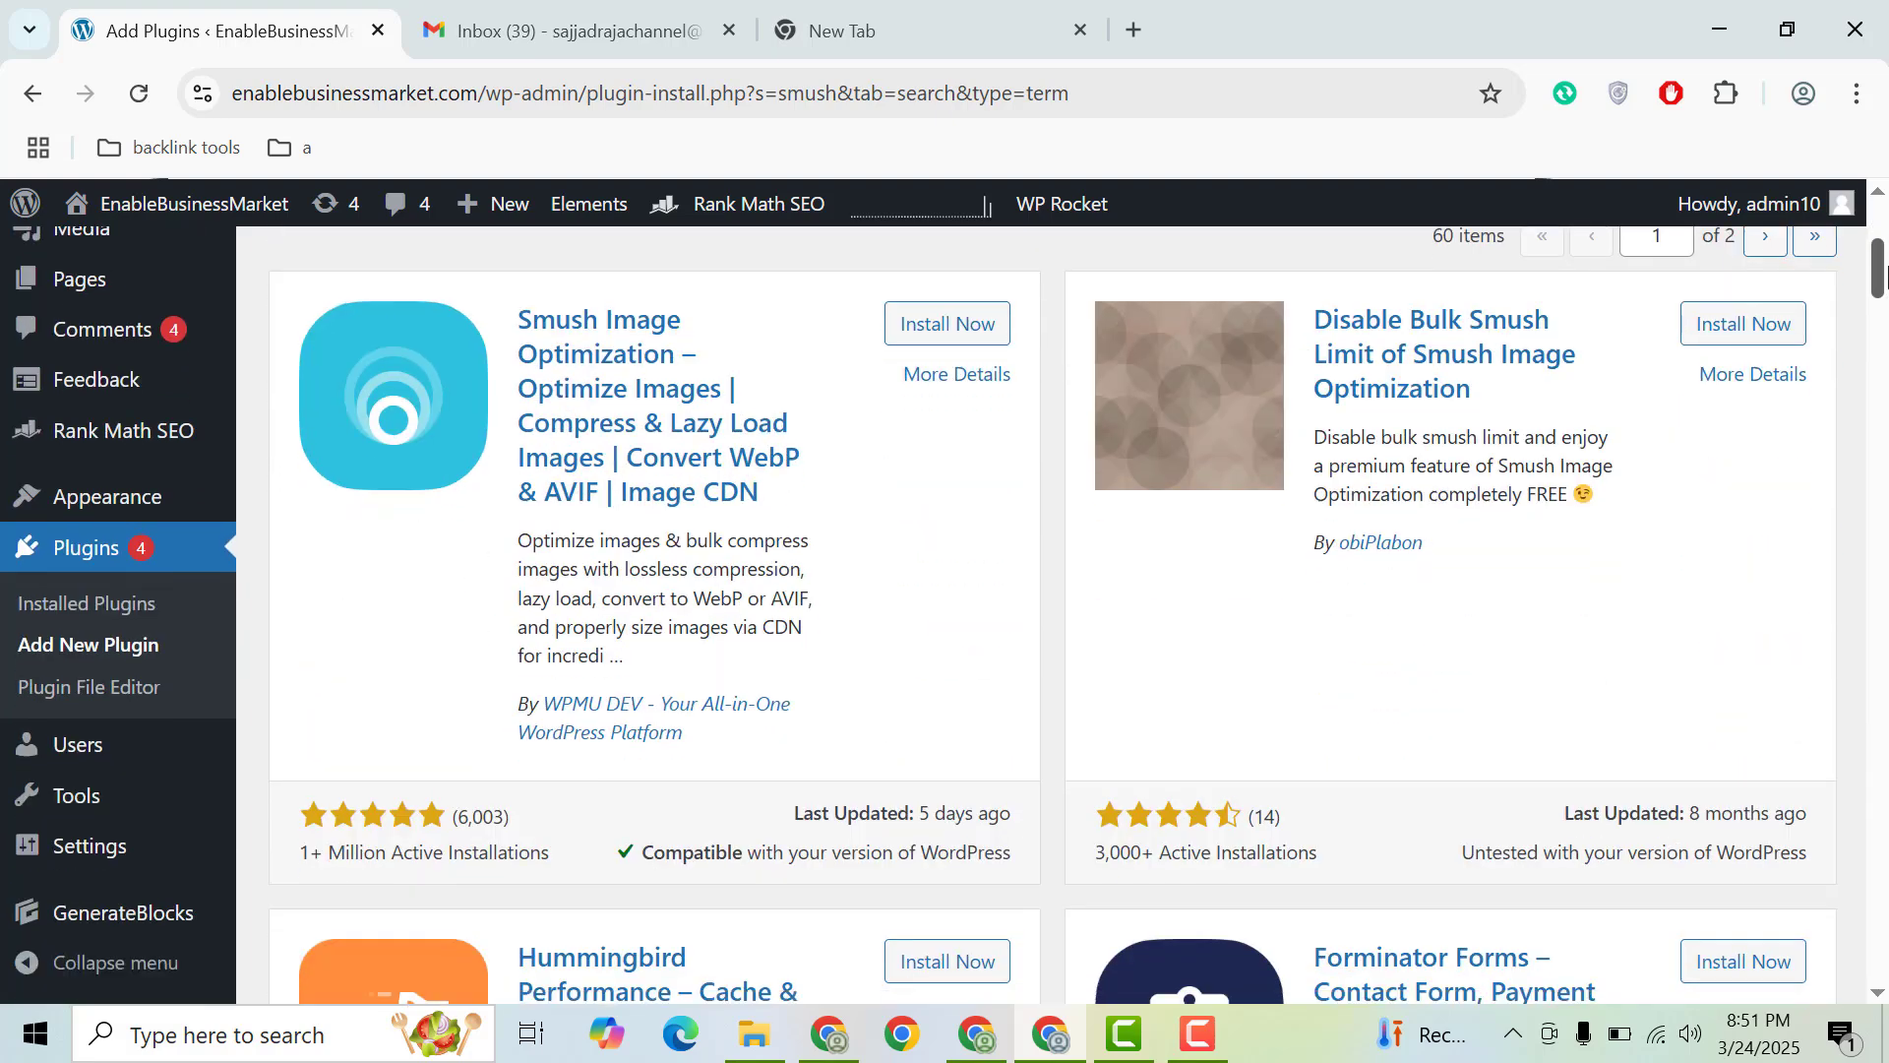
{"action": "left_click_drag", "start_coordinate": [1888, 267], "coordinate": [1888, 266]}
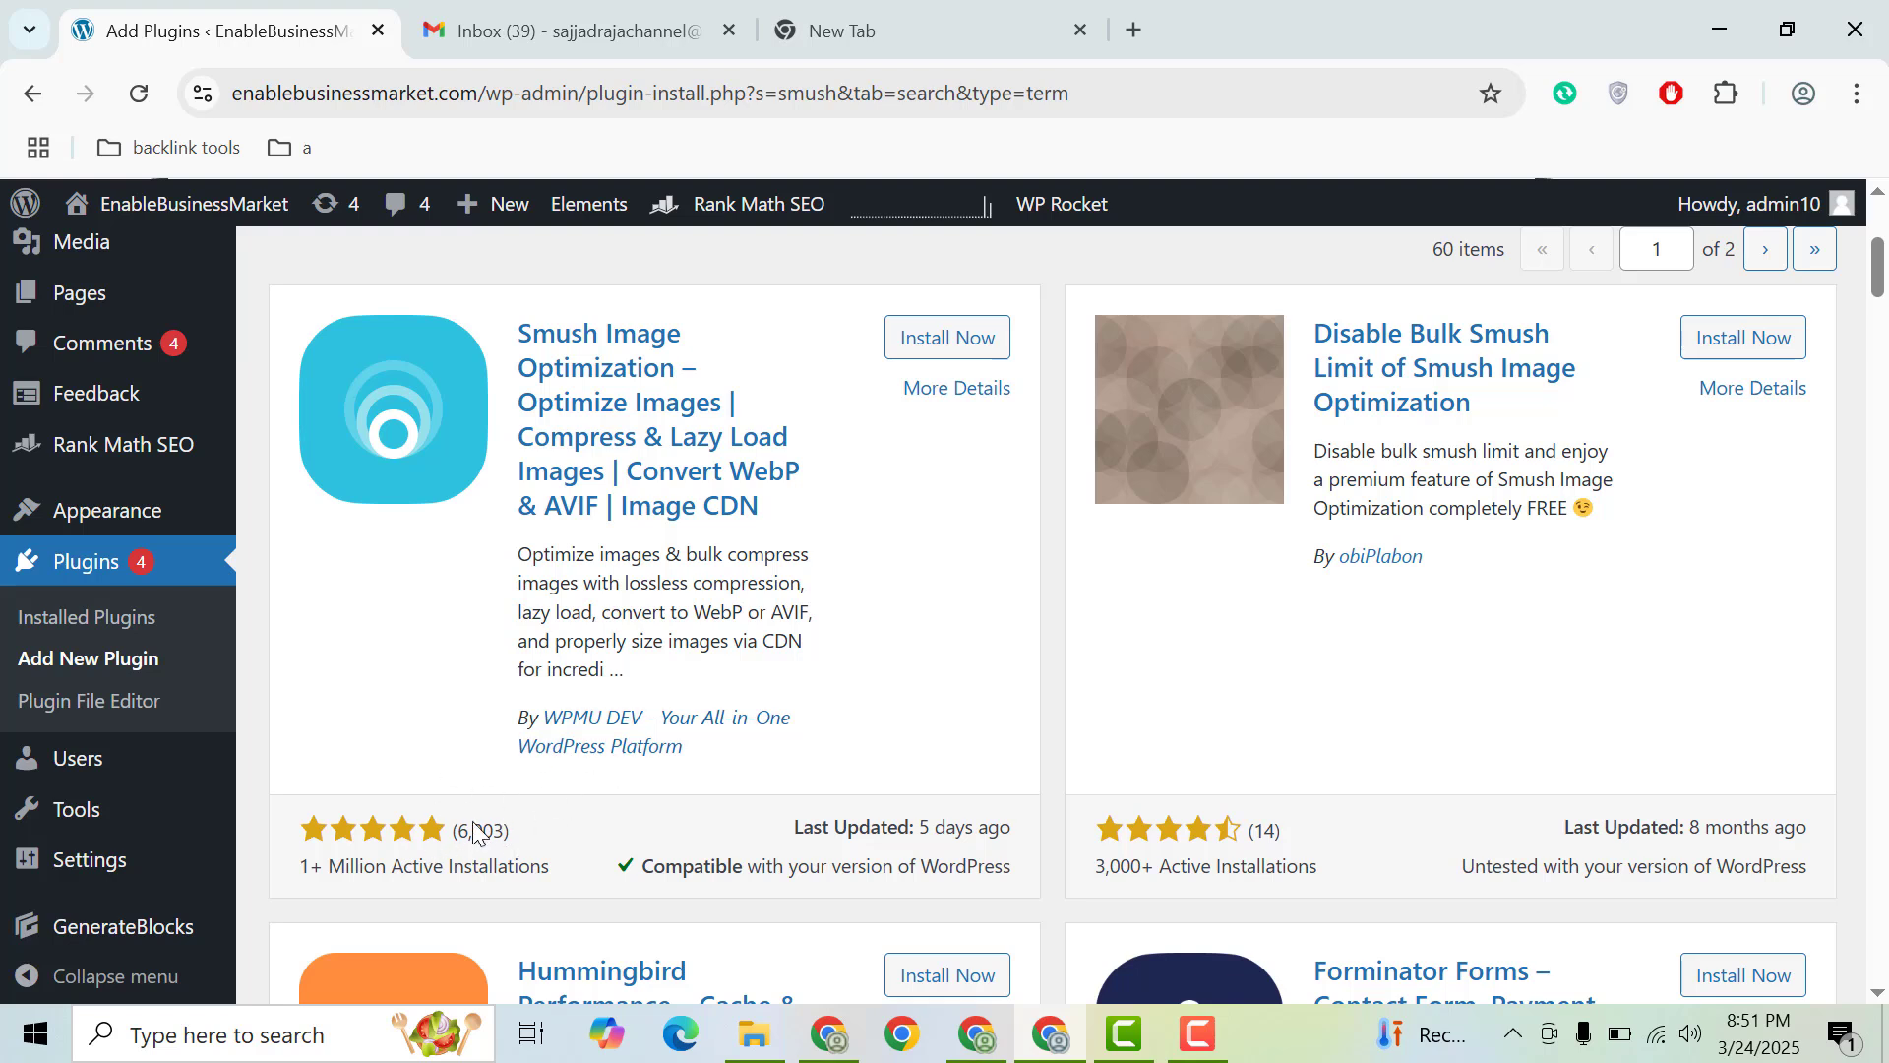
{"action": "left_click", "coordinate": [931, 352]}
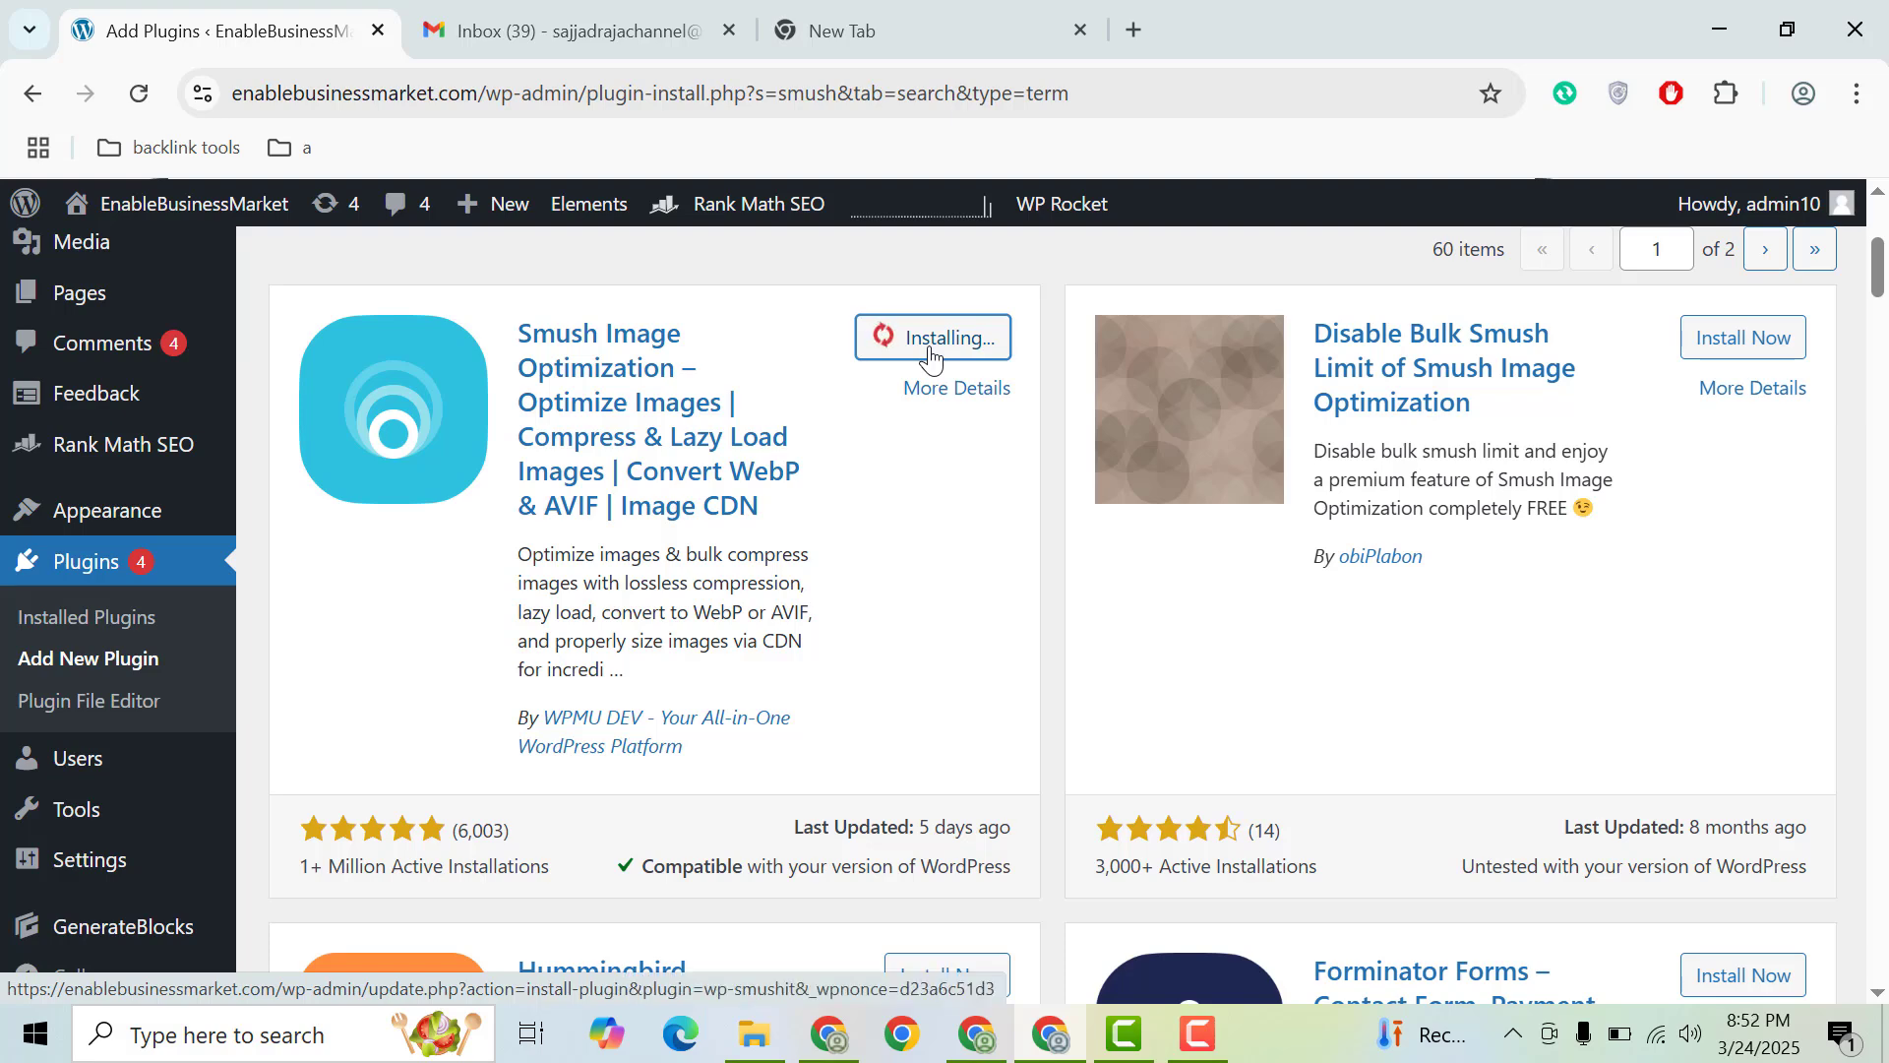
- Review the Smush plugin's description in its details and activate the plugin
{"action": "left_click", "coordinate": [955, 391]}
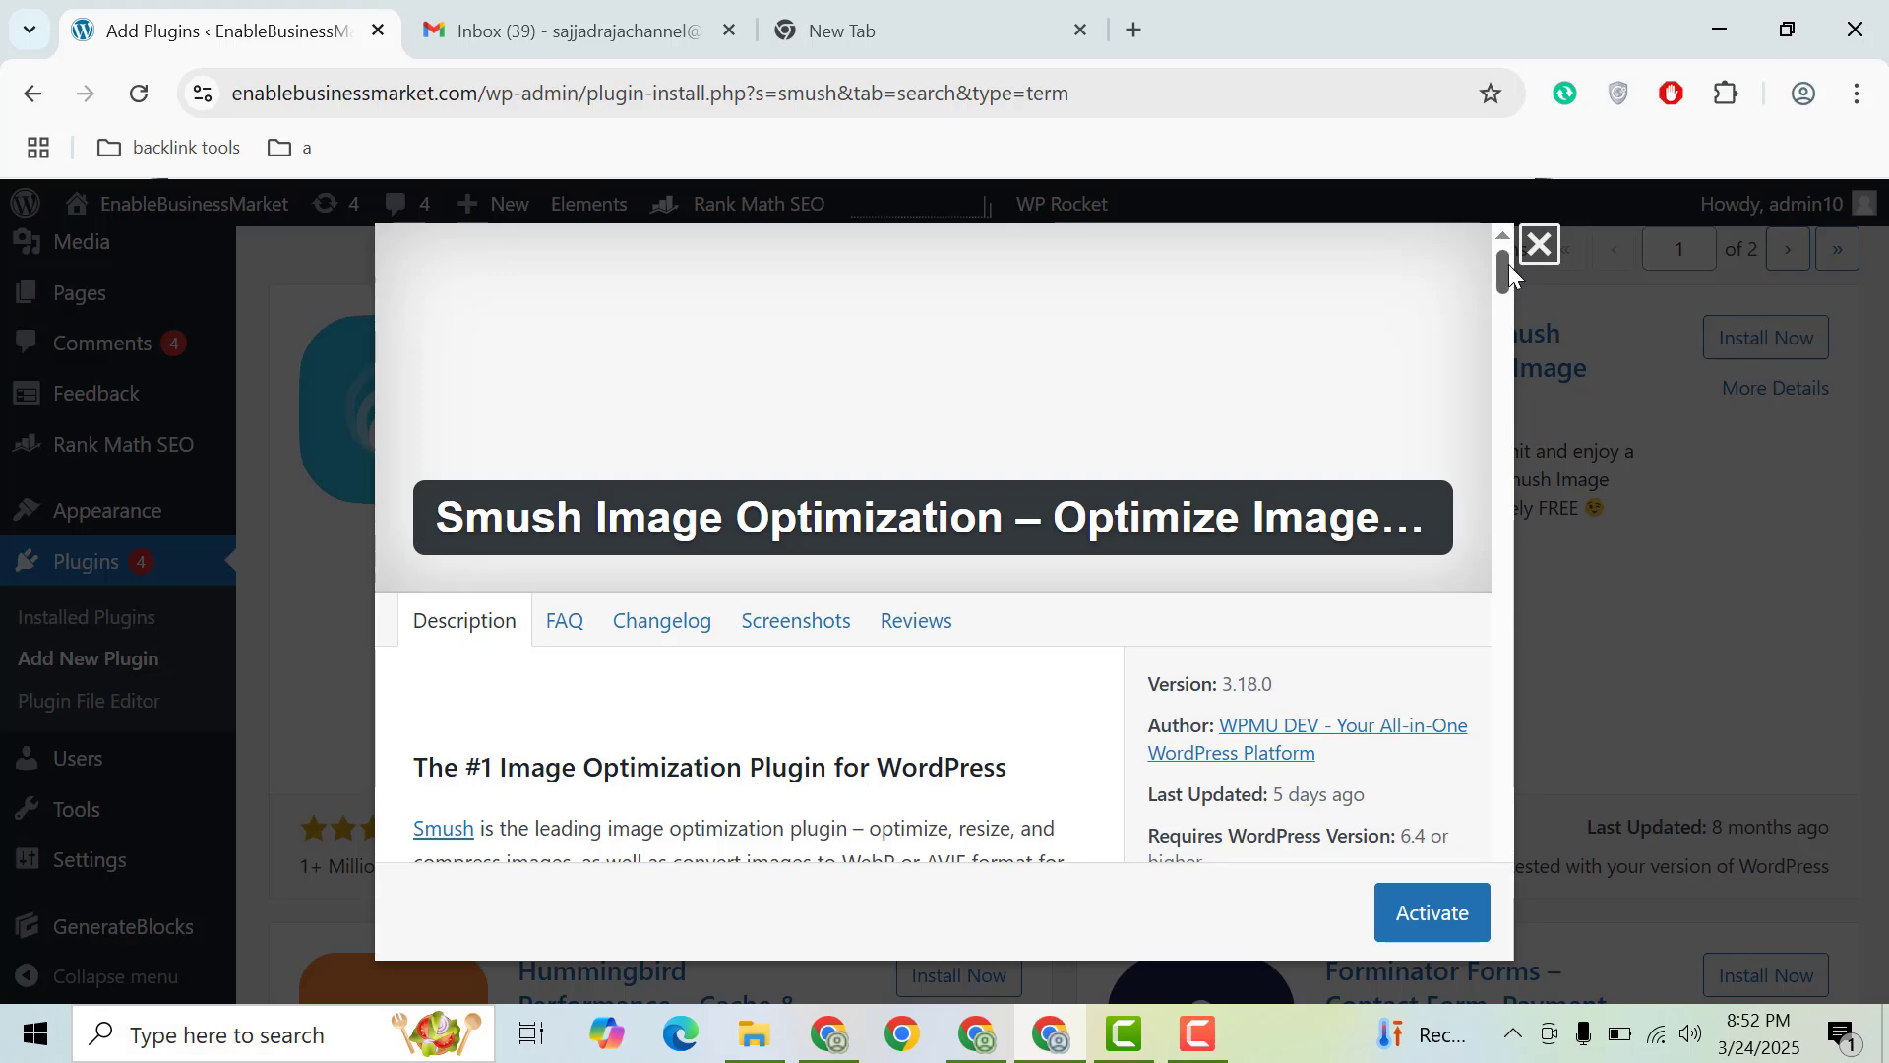
{"action": "left_click_drag", "start_coordinate": [1504, 264], "coordinate": [1504, 335]}
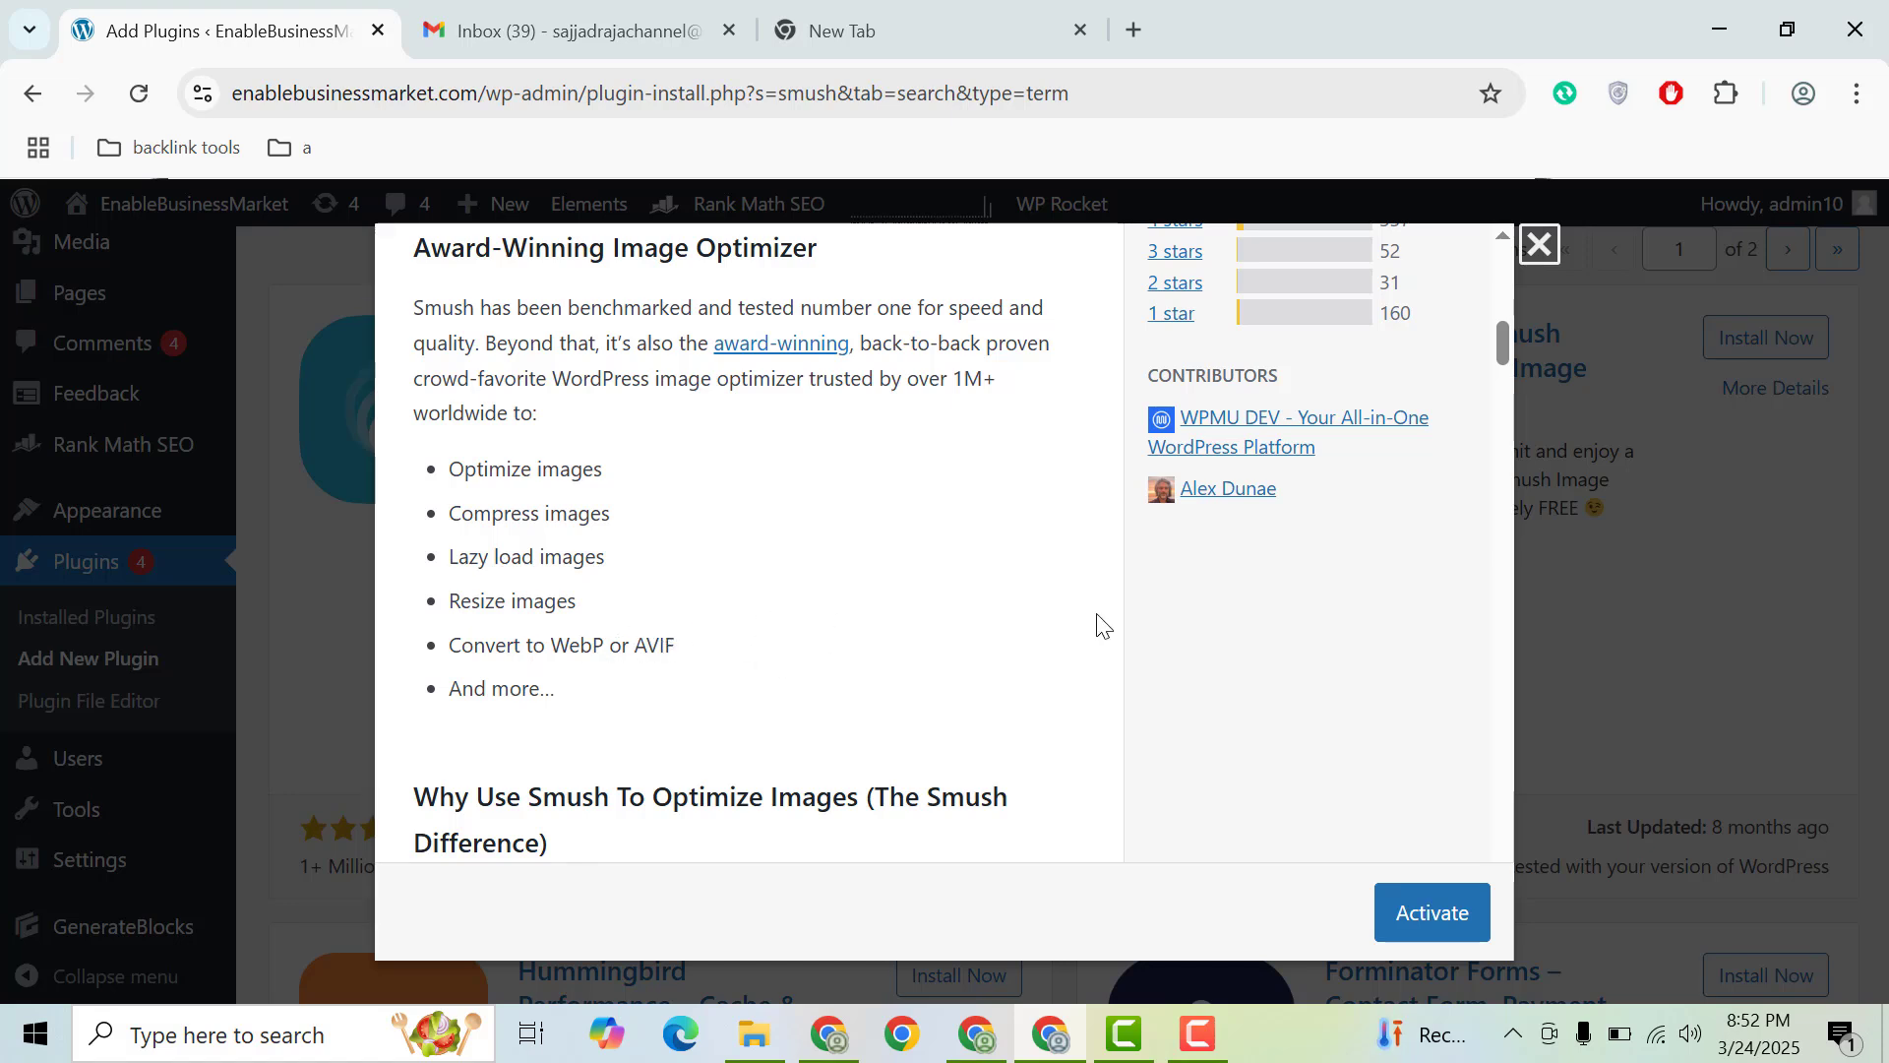
{"action": "left_click", "coordinate": [1636, 559]}
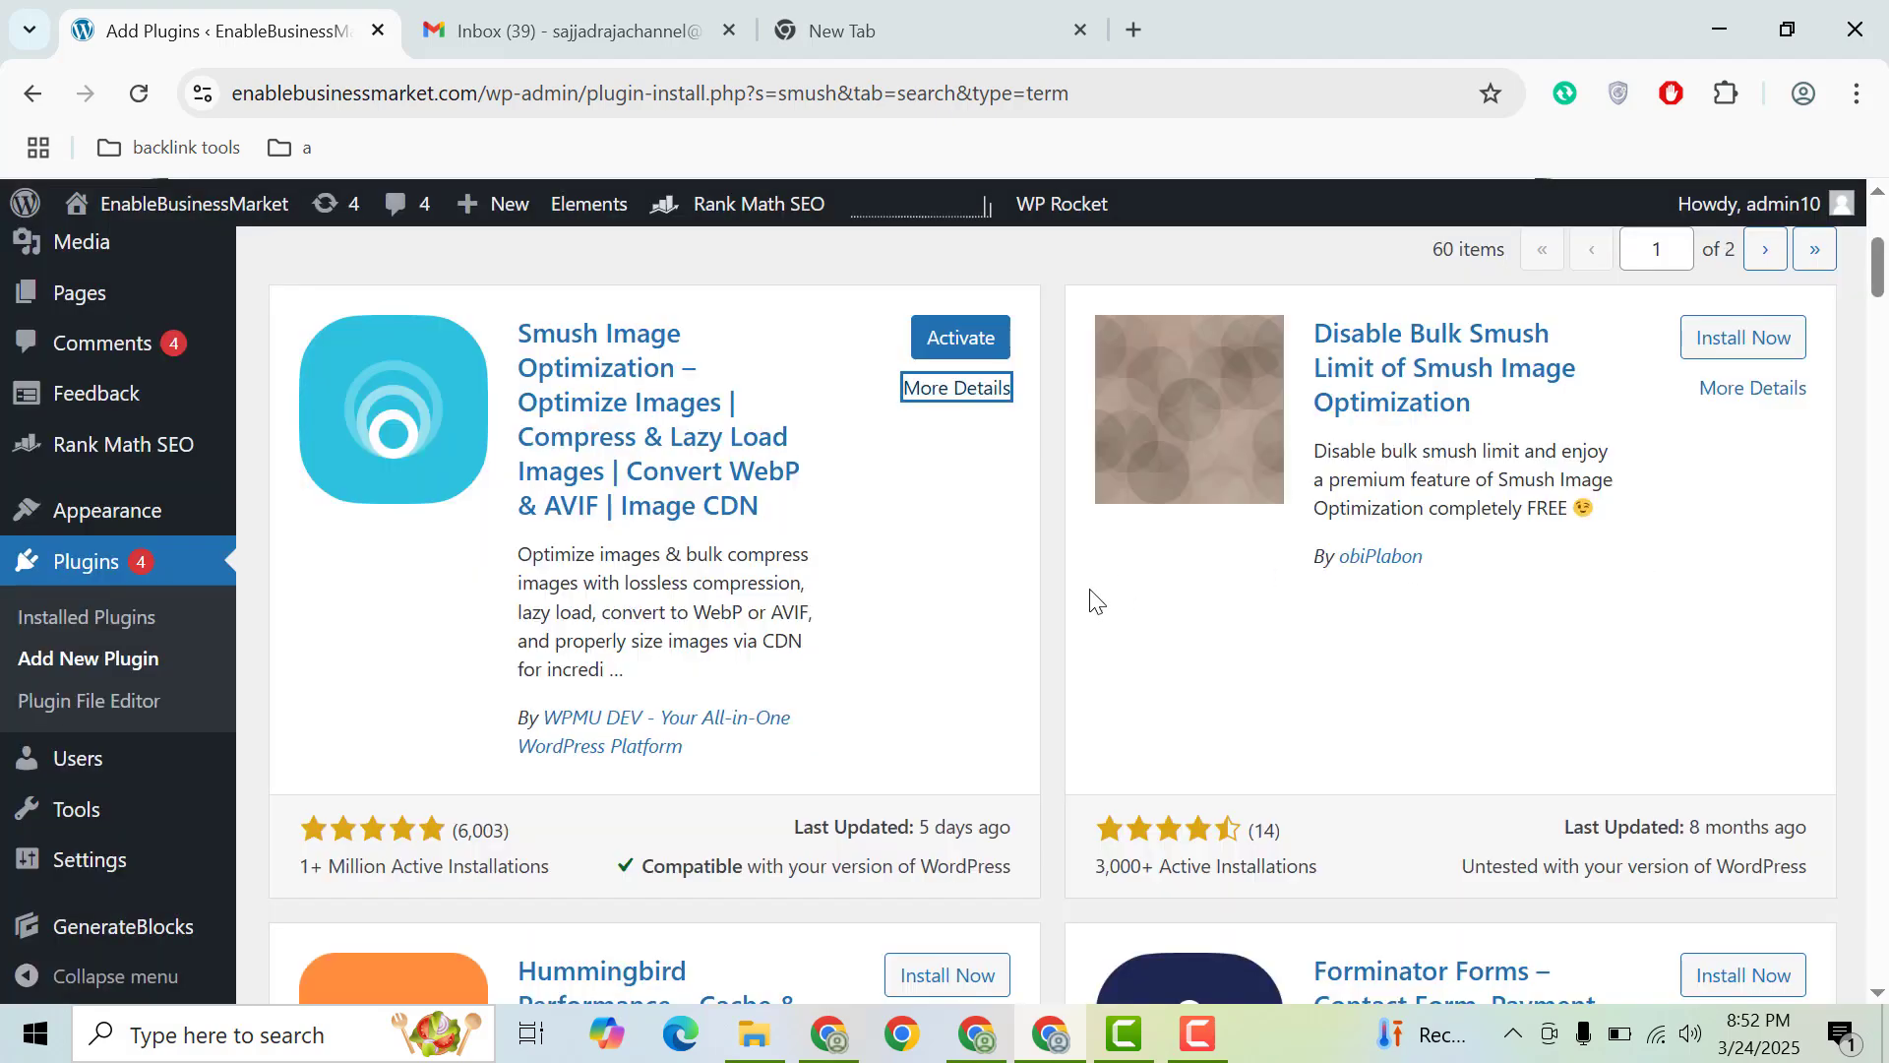
{"action": "left_click", "coordinate": [946, 356]}
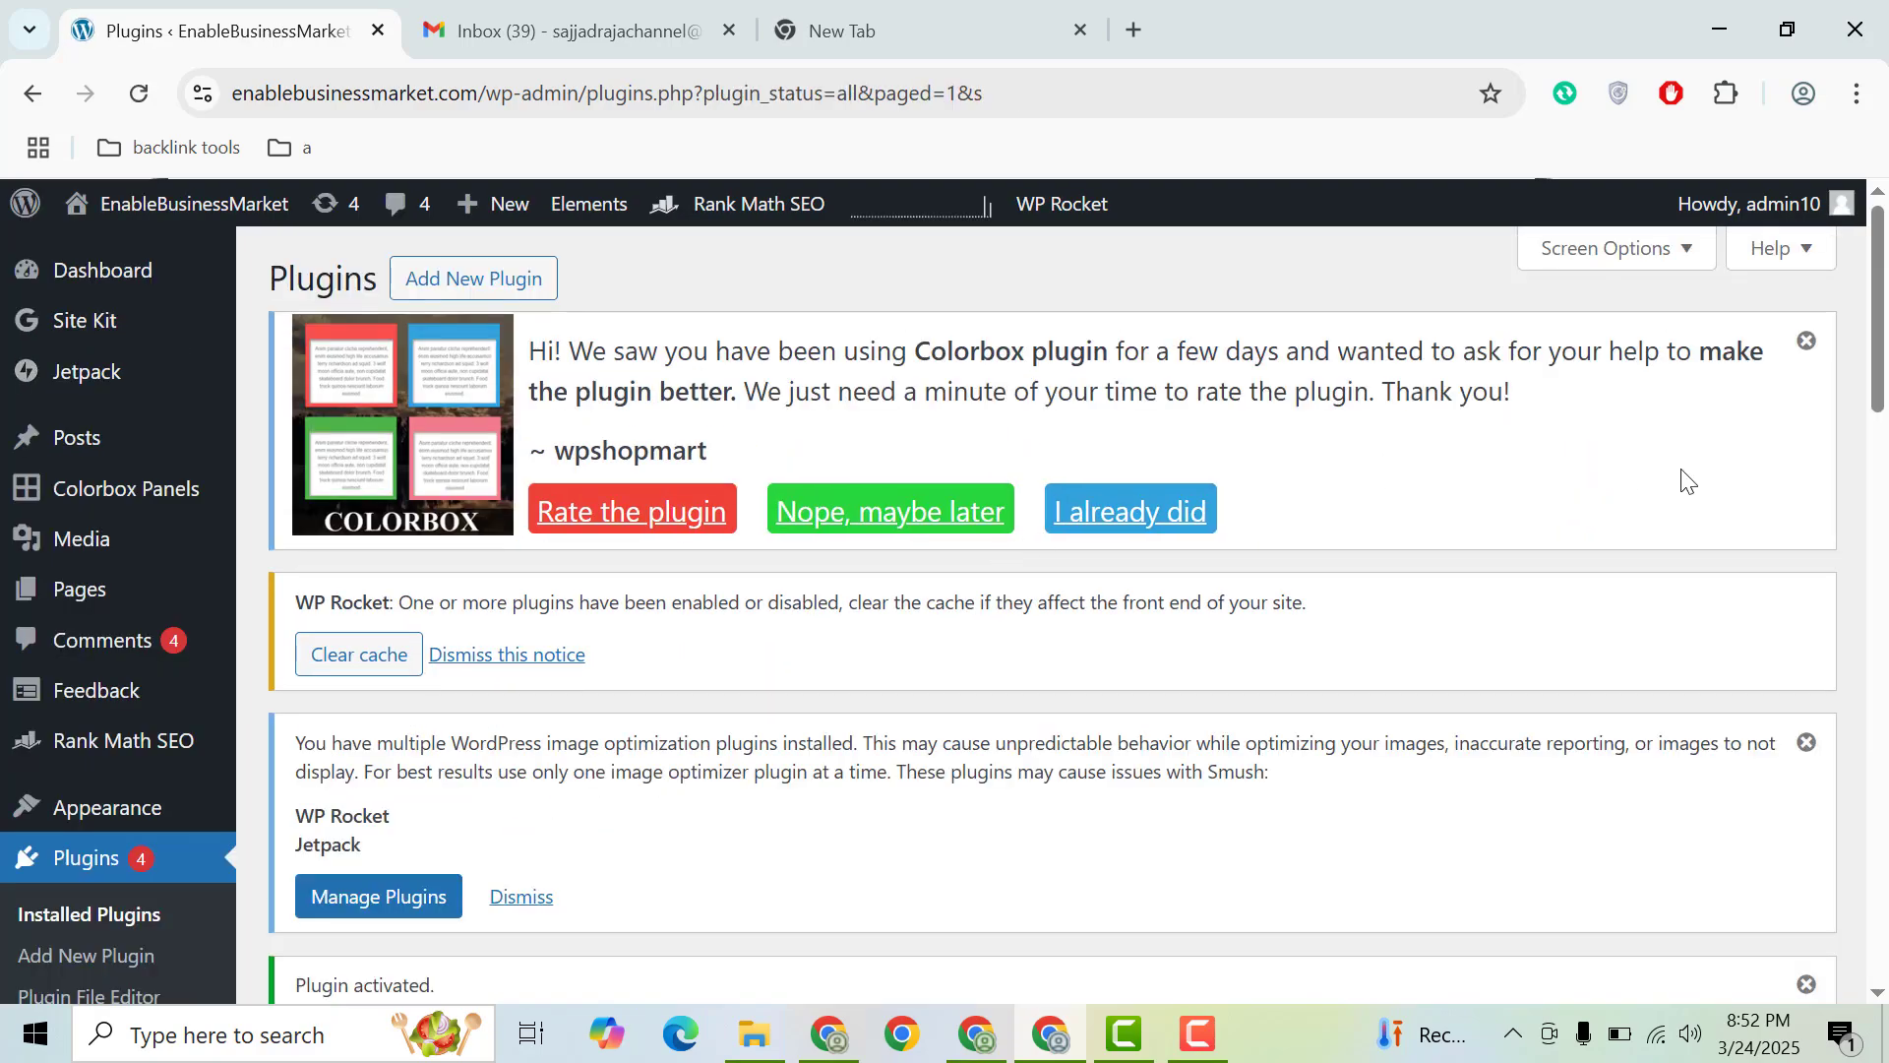
- Open the Bulk Smush page of the newly activated Smush plugin
{"action": "left_click_drag", "start_coordinate": [1882, 340], "coordinate": [1877, 580]}
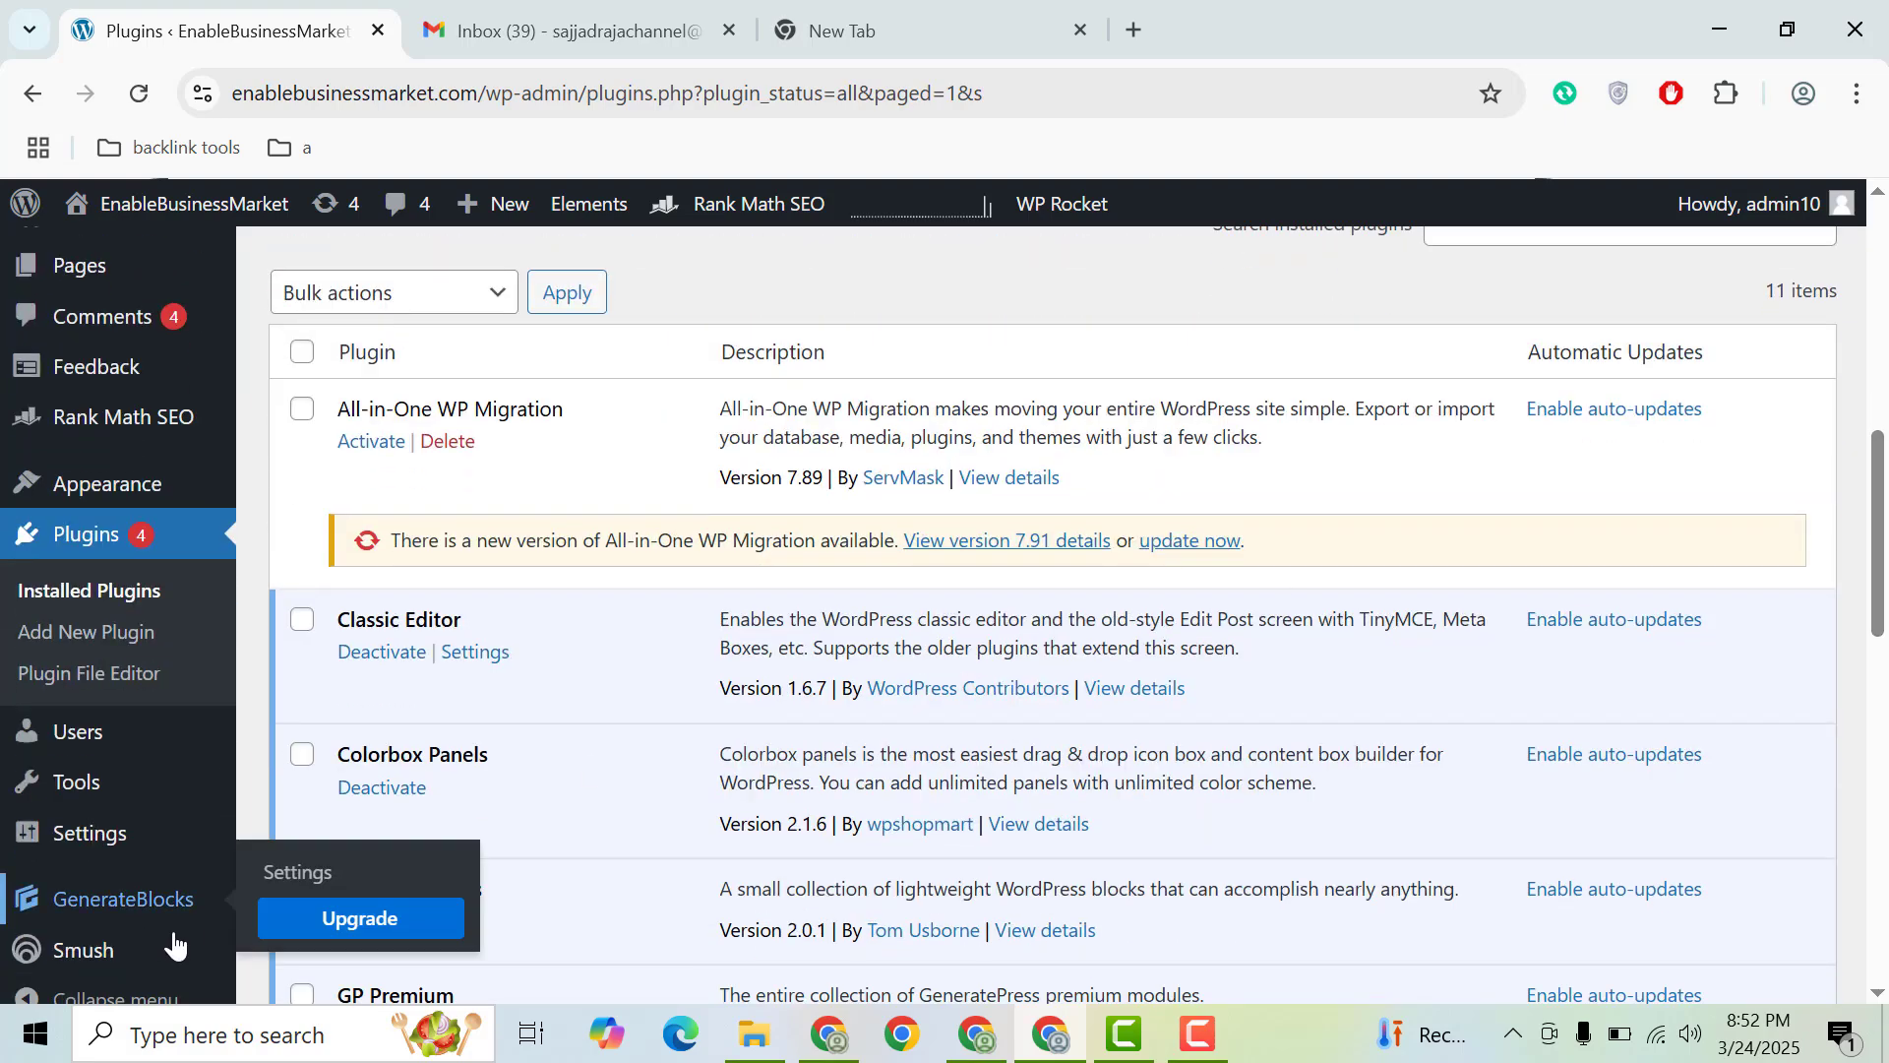
{"action": "mouse_move", "coordinate": [103, 969]}
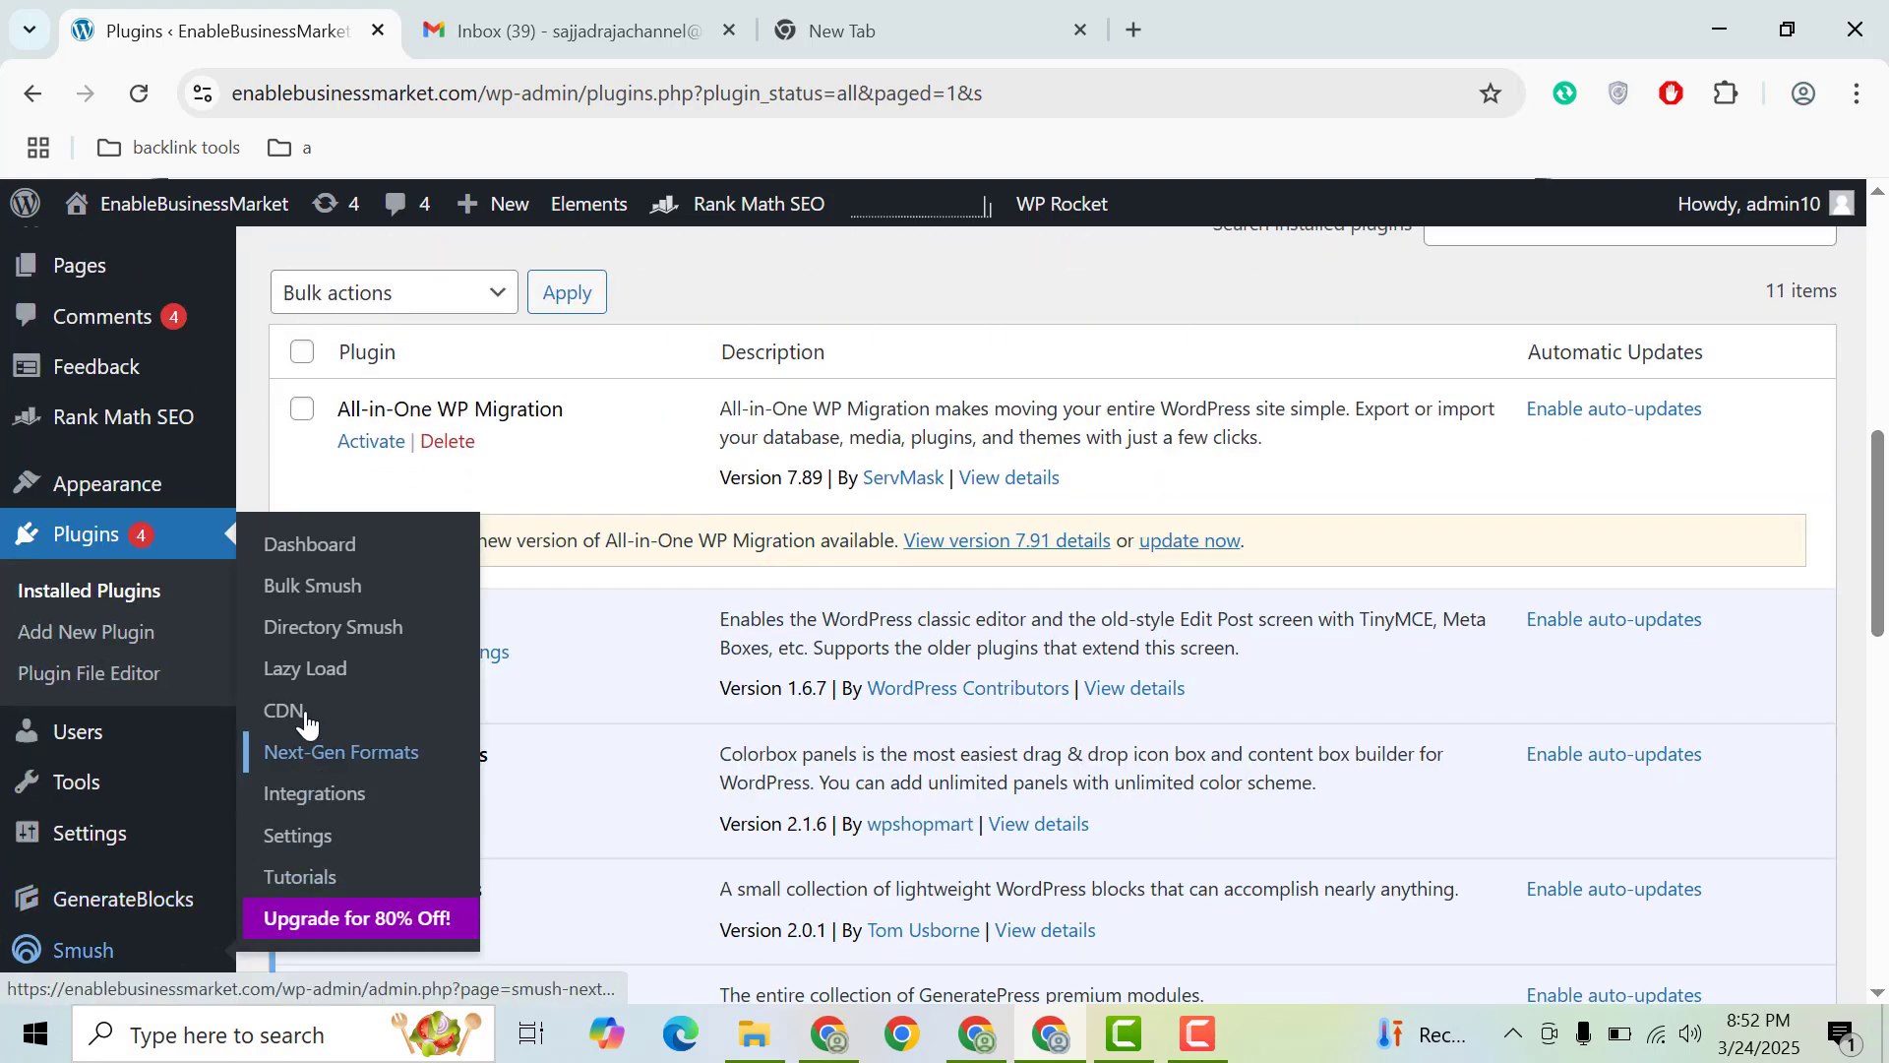
{"action": "left_click", "coordinate": [317, 592]}
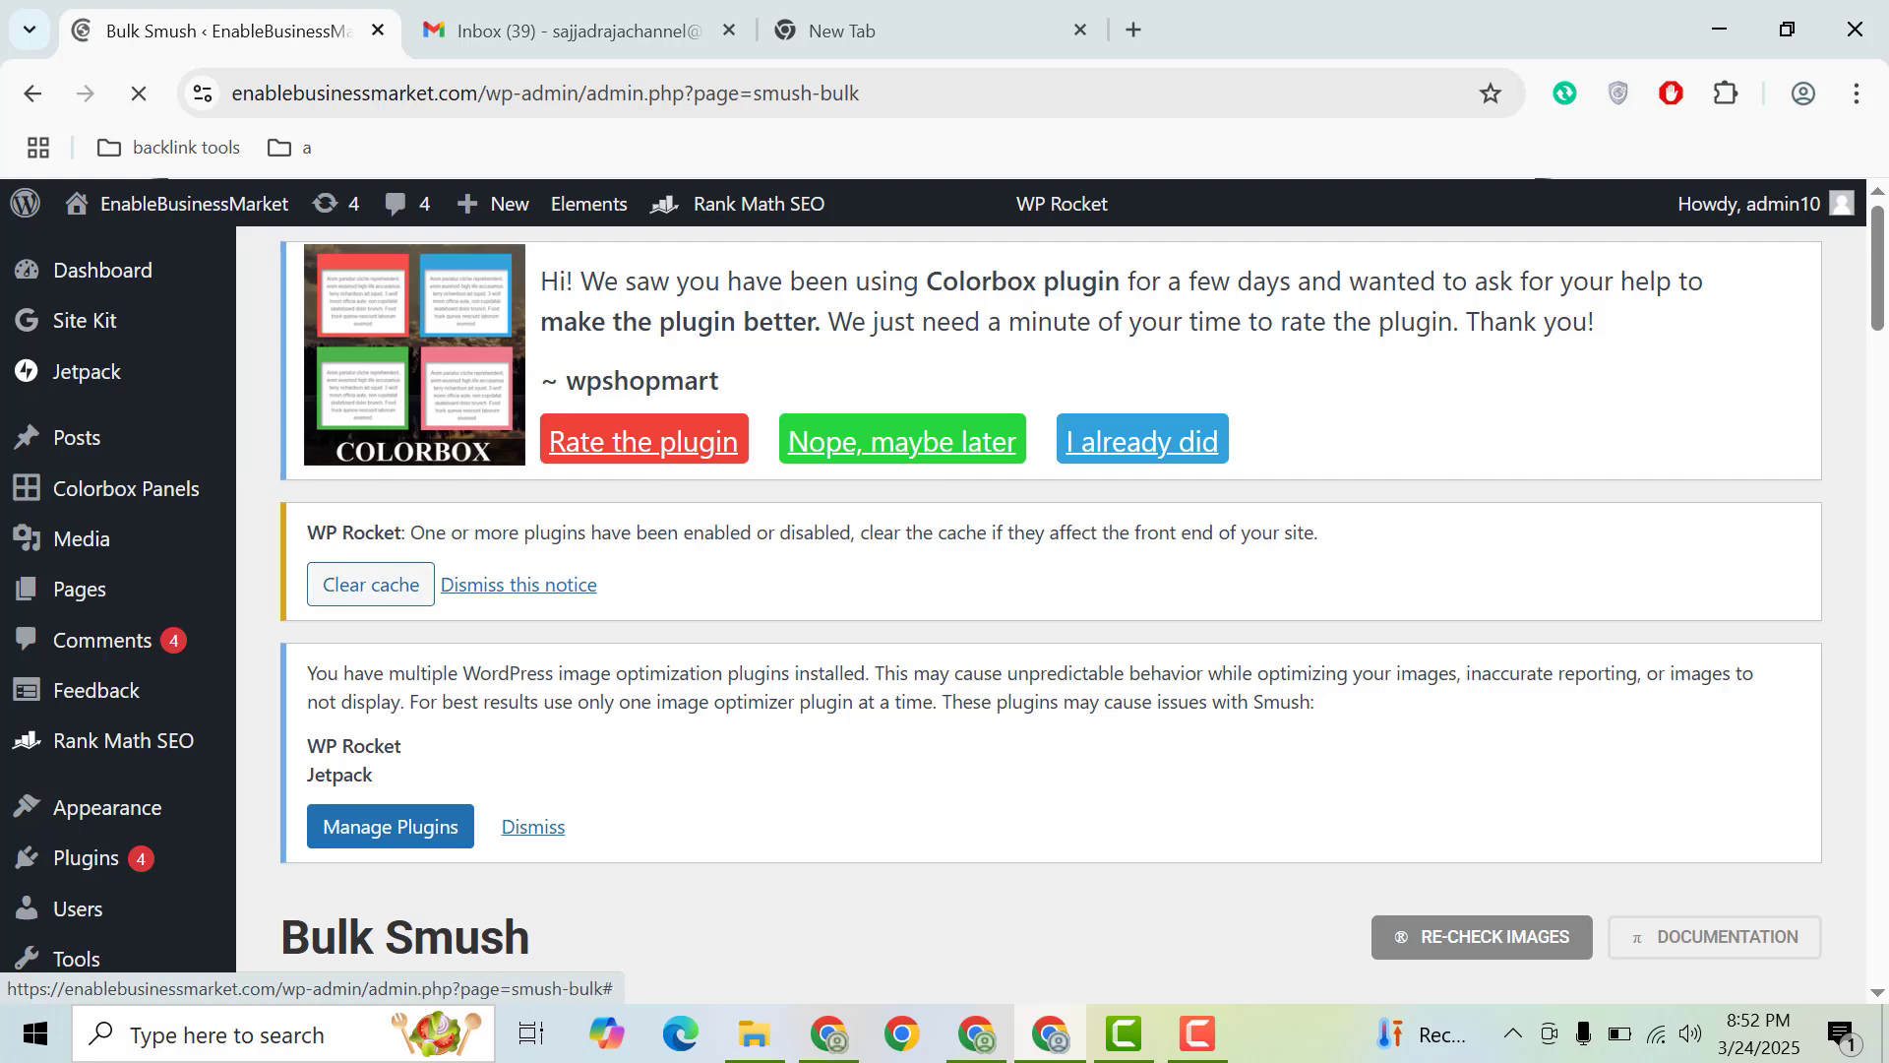
{"action": "left_click_drag", "start_coordinate": [1881, 268], "coordinate": [1886, 356]}
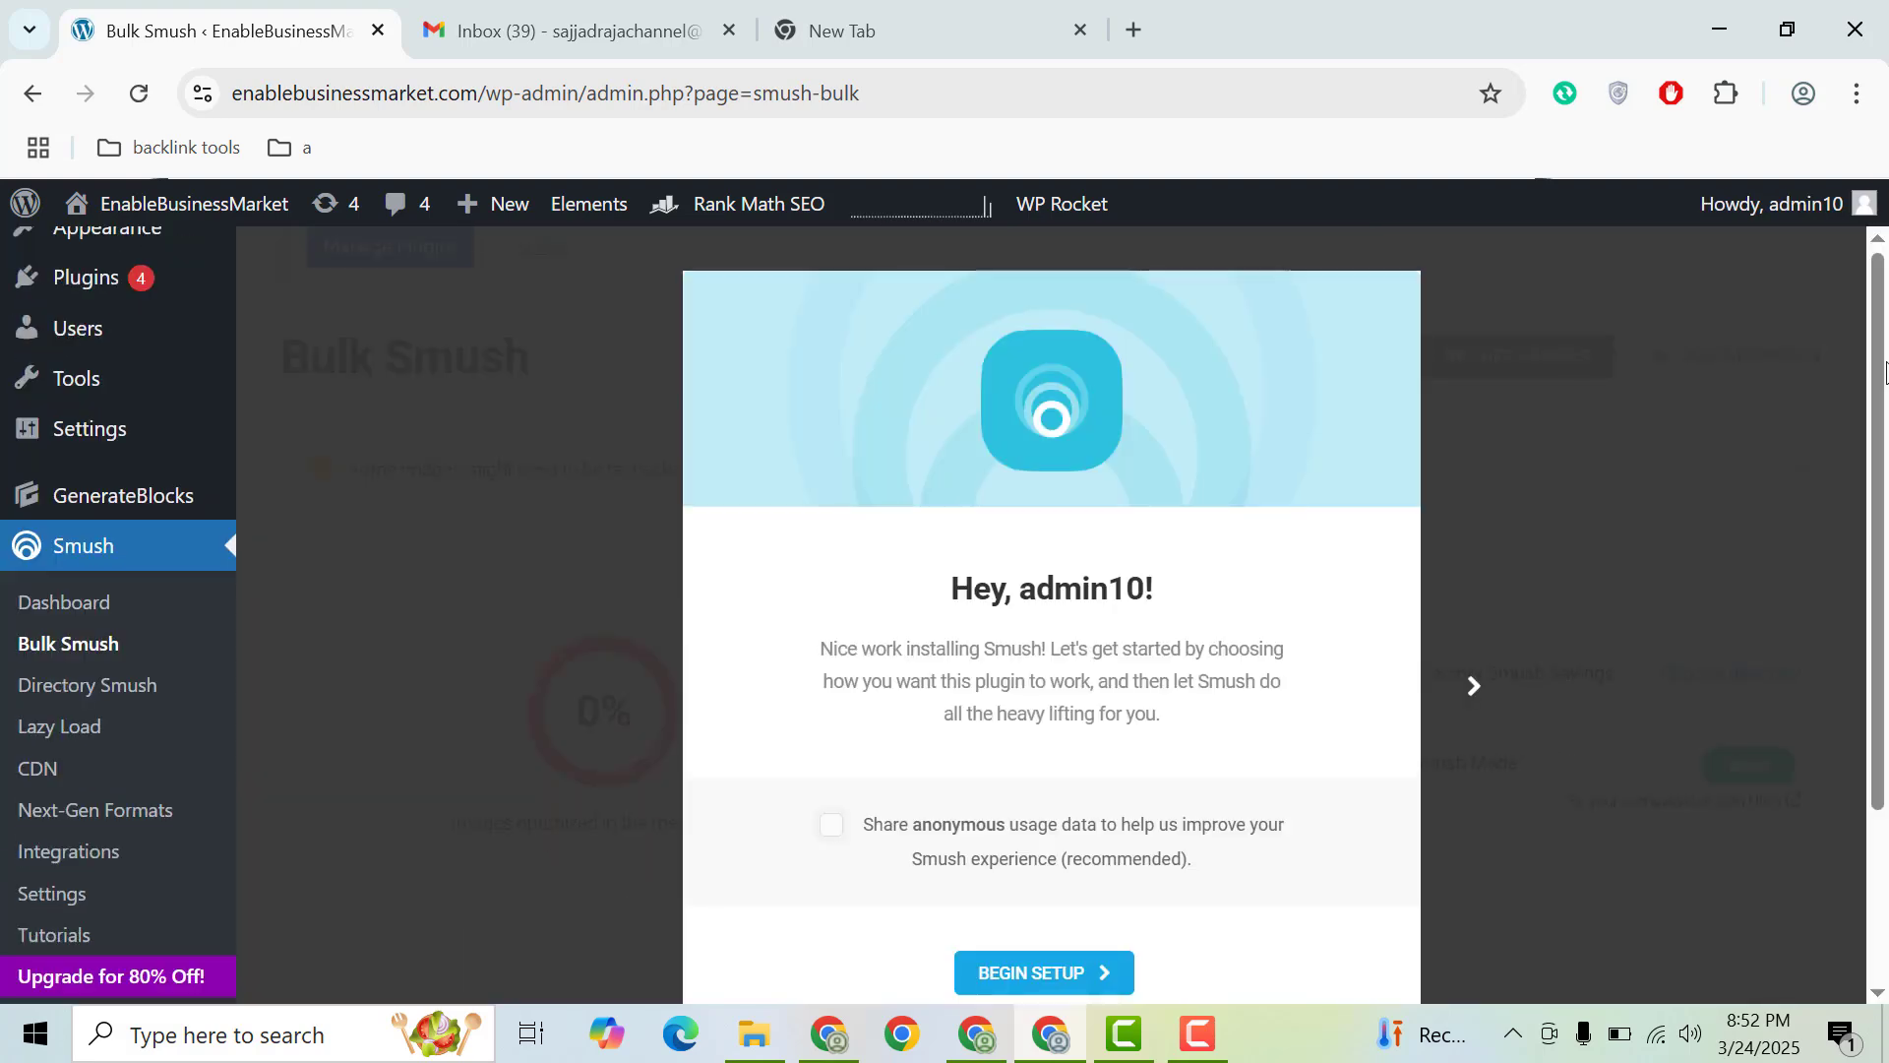
- Begin the Smush setup, keeping automatic optimization, Super Smush and metadata stripping enabled and full size image compression off
{"action": "left_click", "coordinate": [1045, 972]}
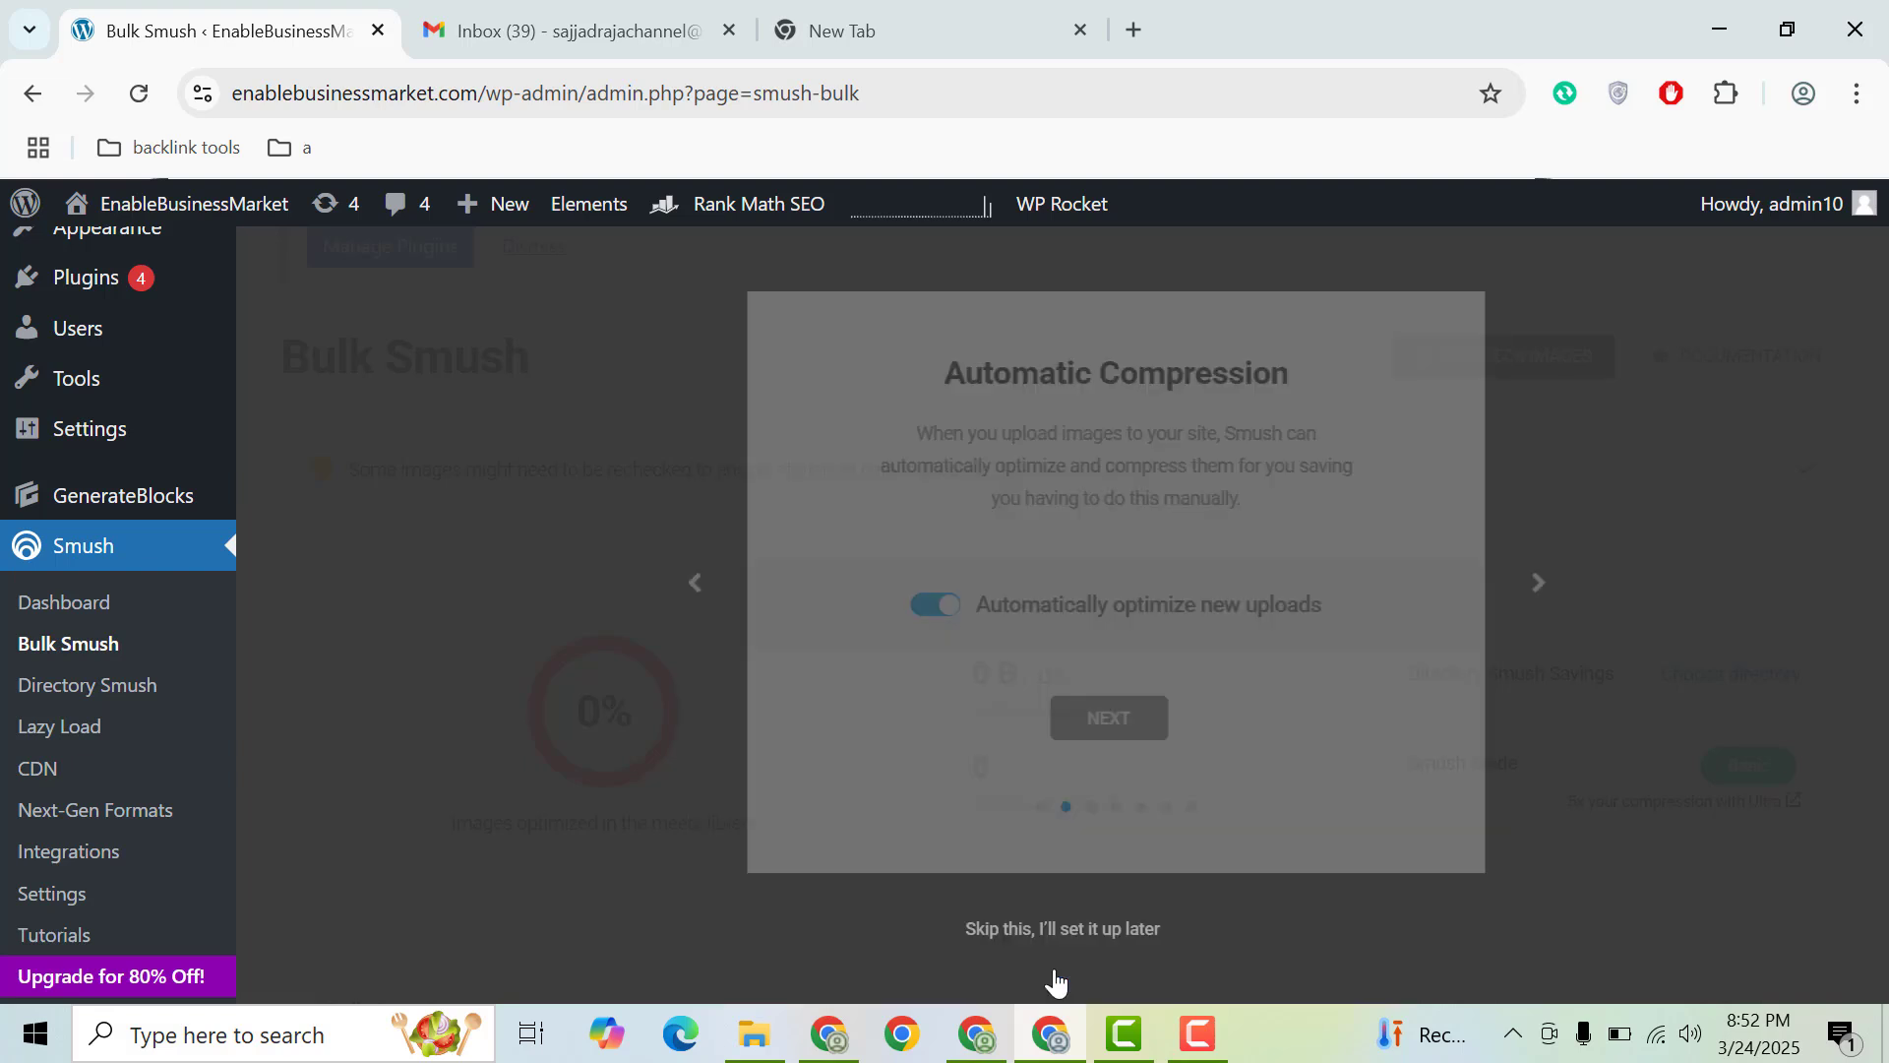
{"action": "left_click", "coordinate": [1045, 930]}
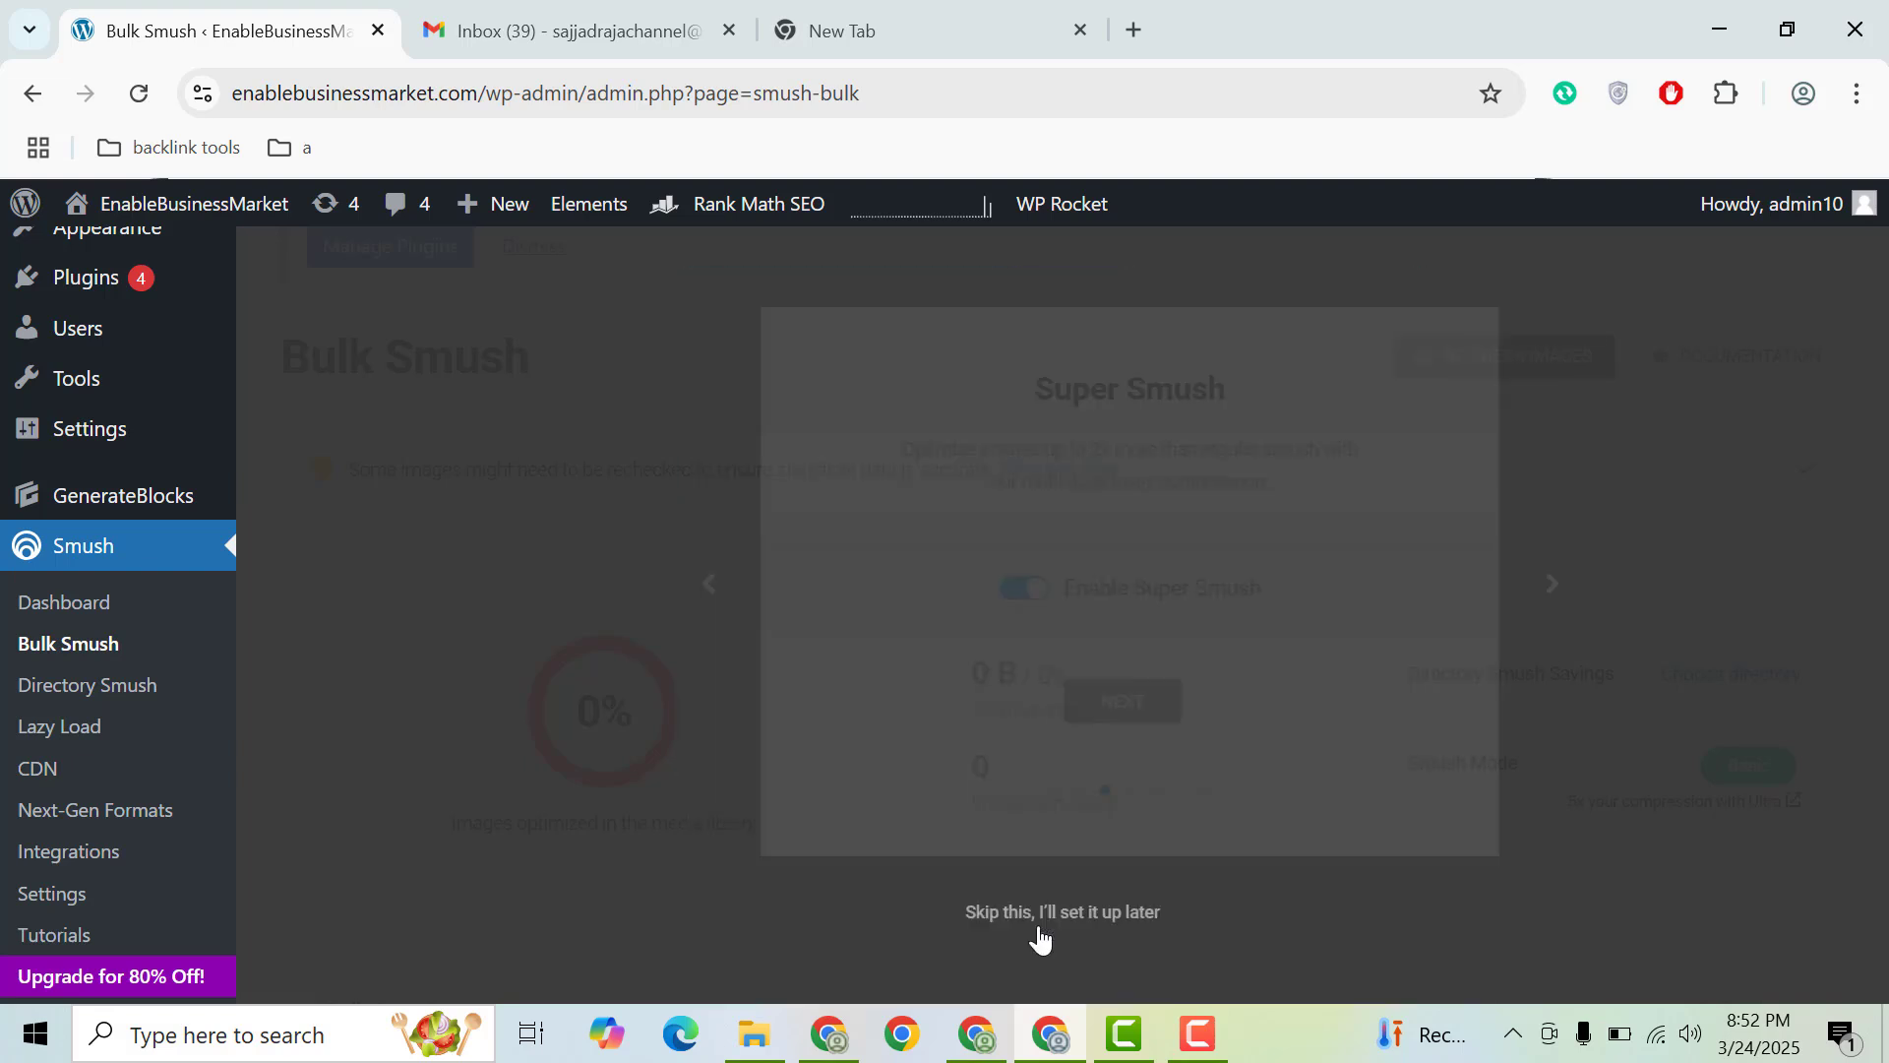
{"action": "left_click", "coordinate": [1041, 903]}
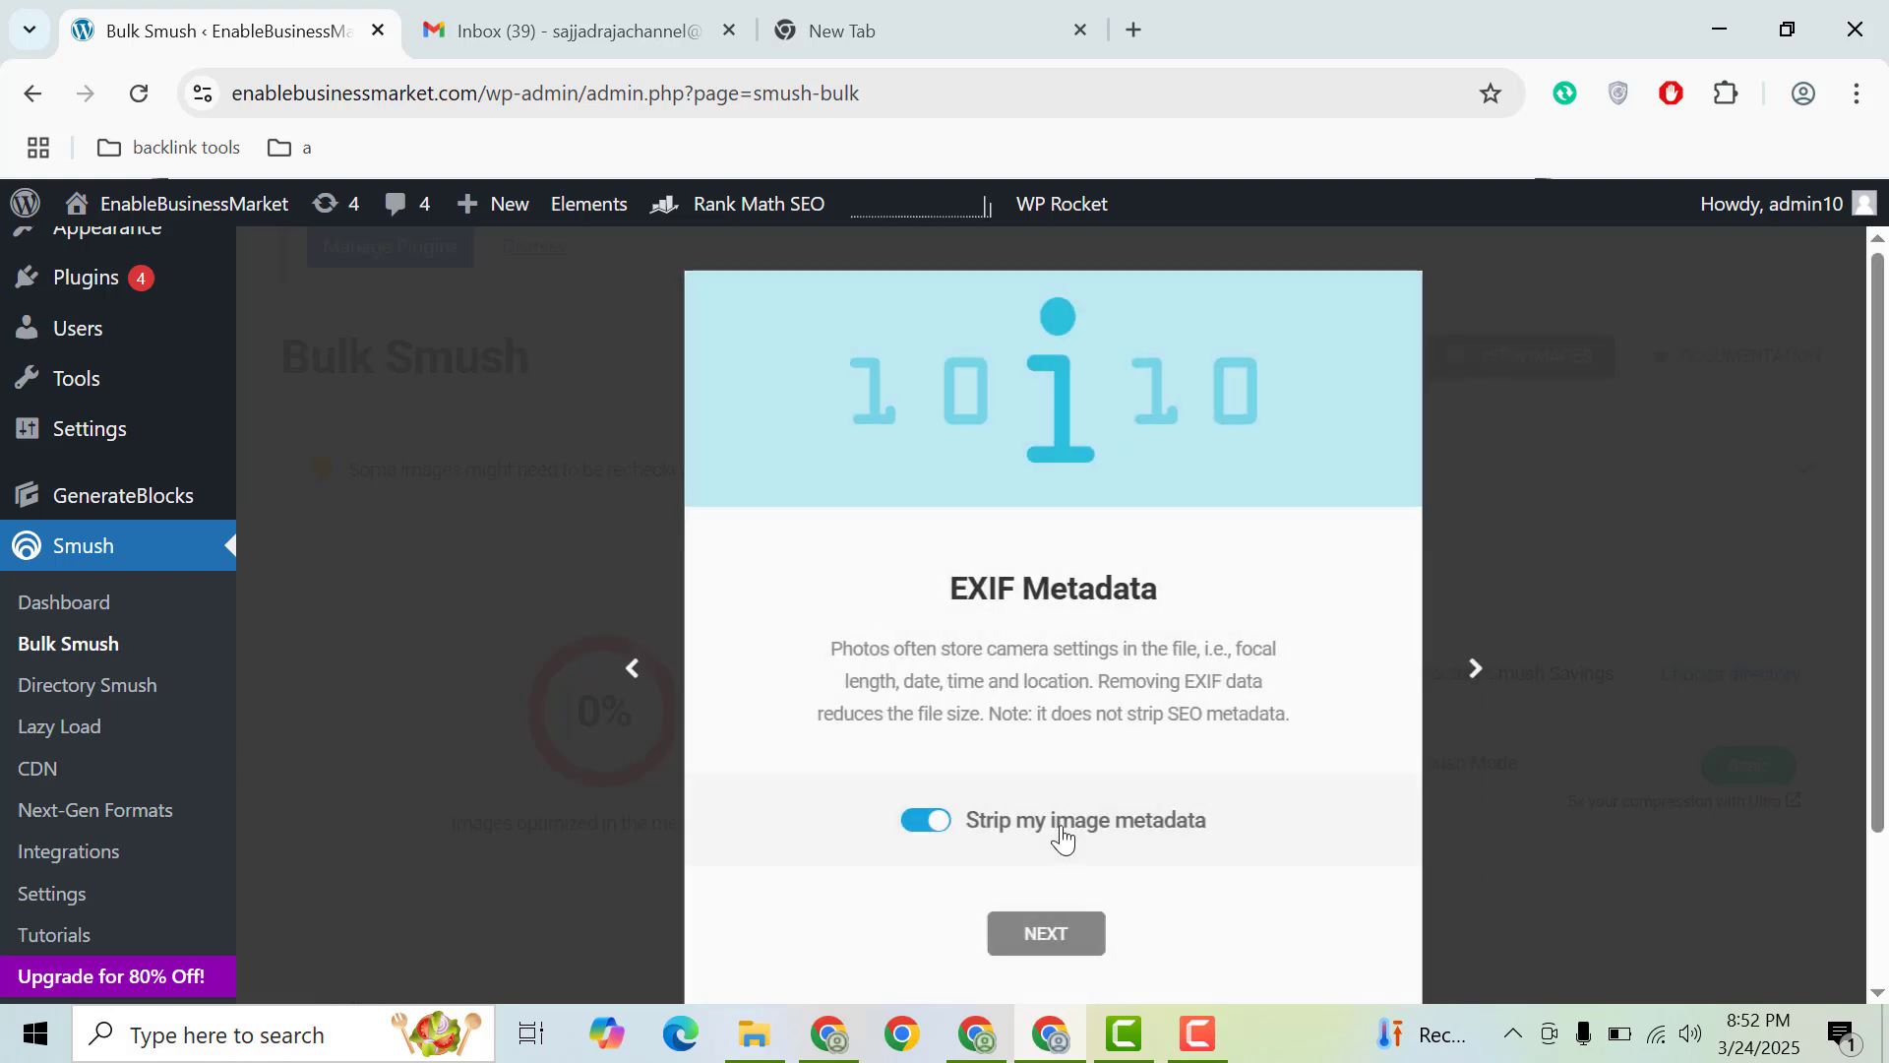
{"action": "left_click", "coordinate": [1039, 931]}
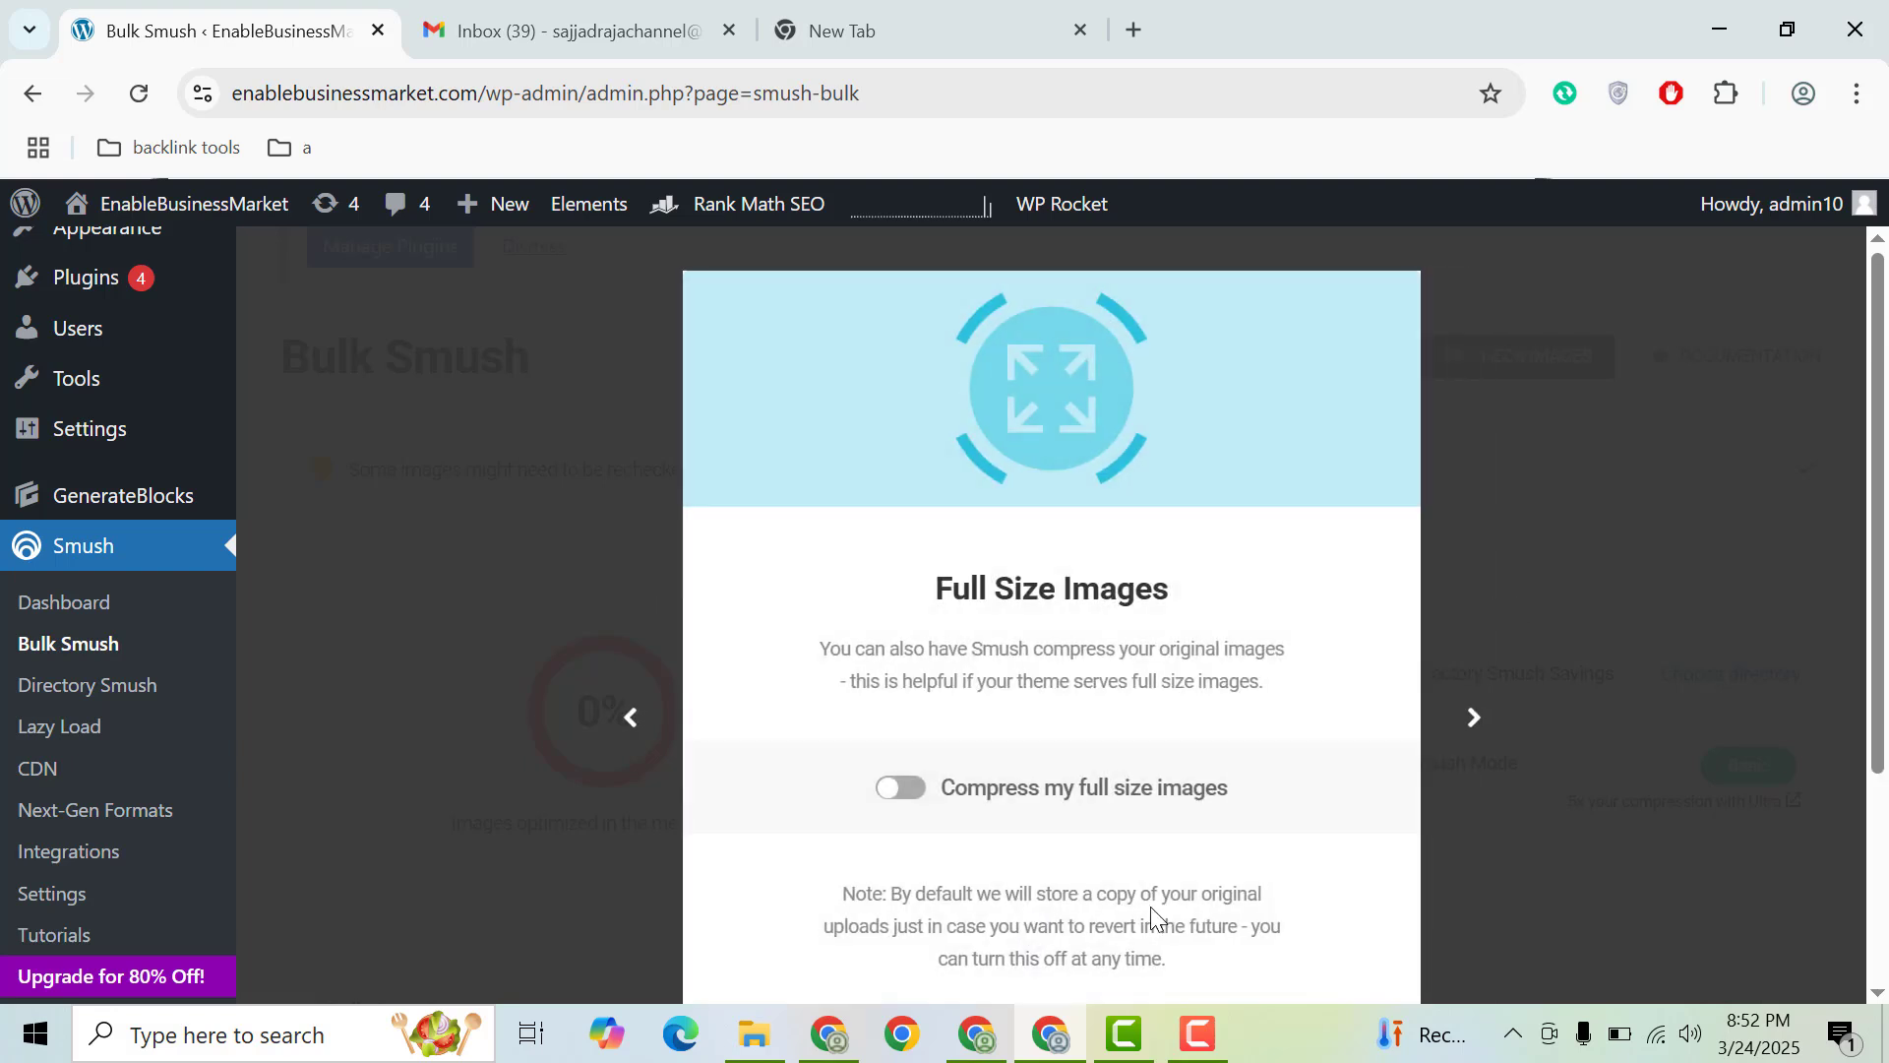
{"action": "scroll", "coordinate": [1869, 403], "scroll_direction": "down", "scroll_amount": 2}
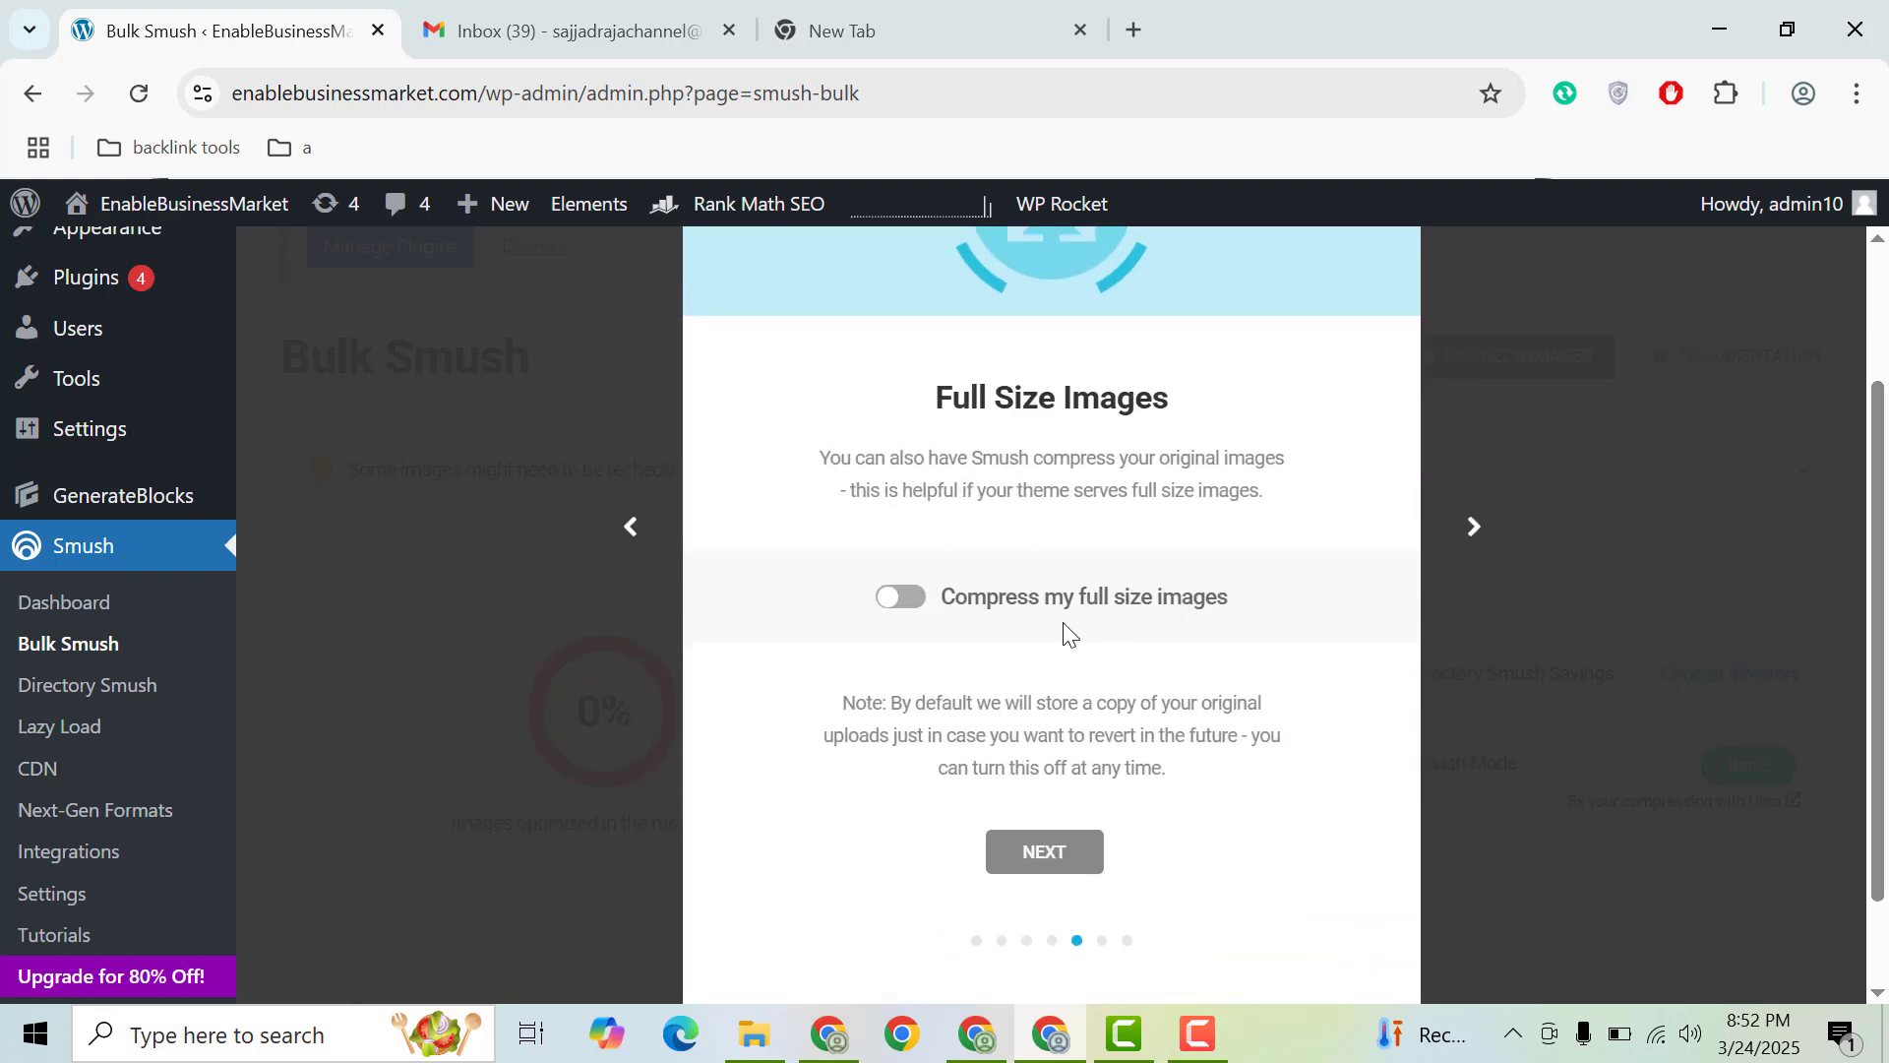
{"action": "left_click", "coordinate": [1045, 852]}
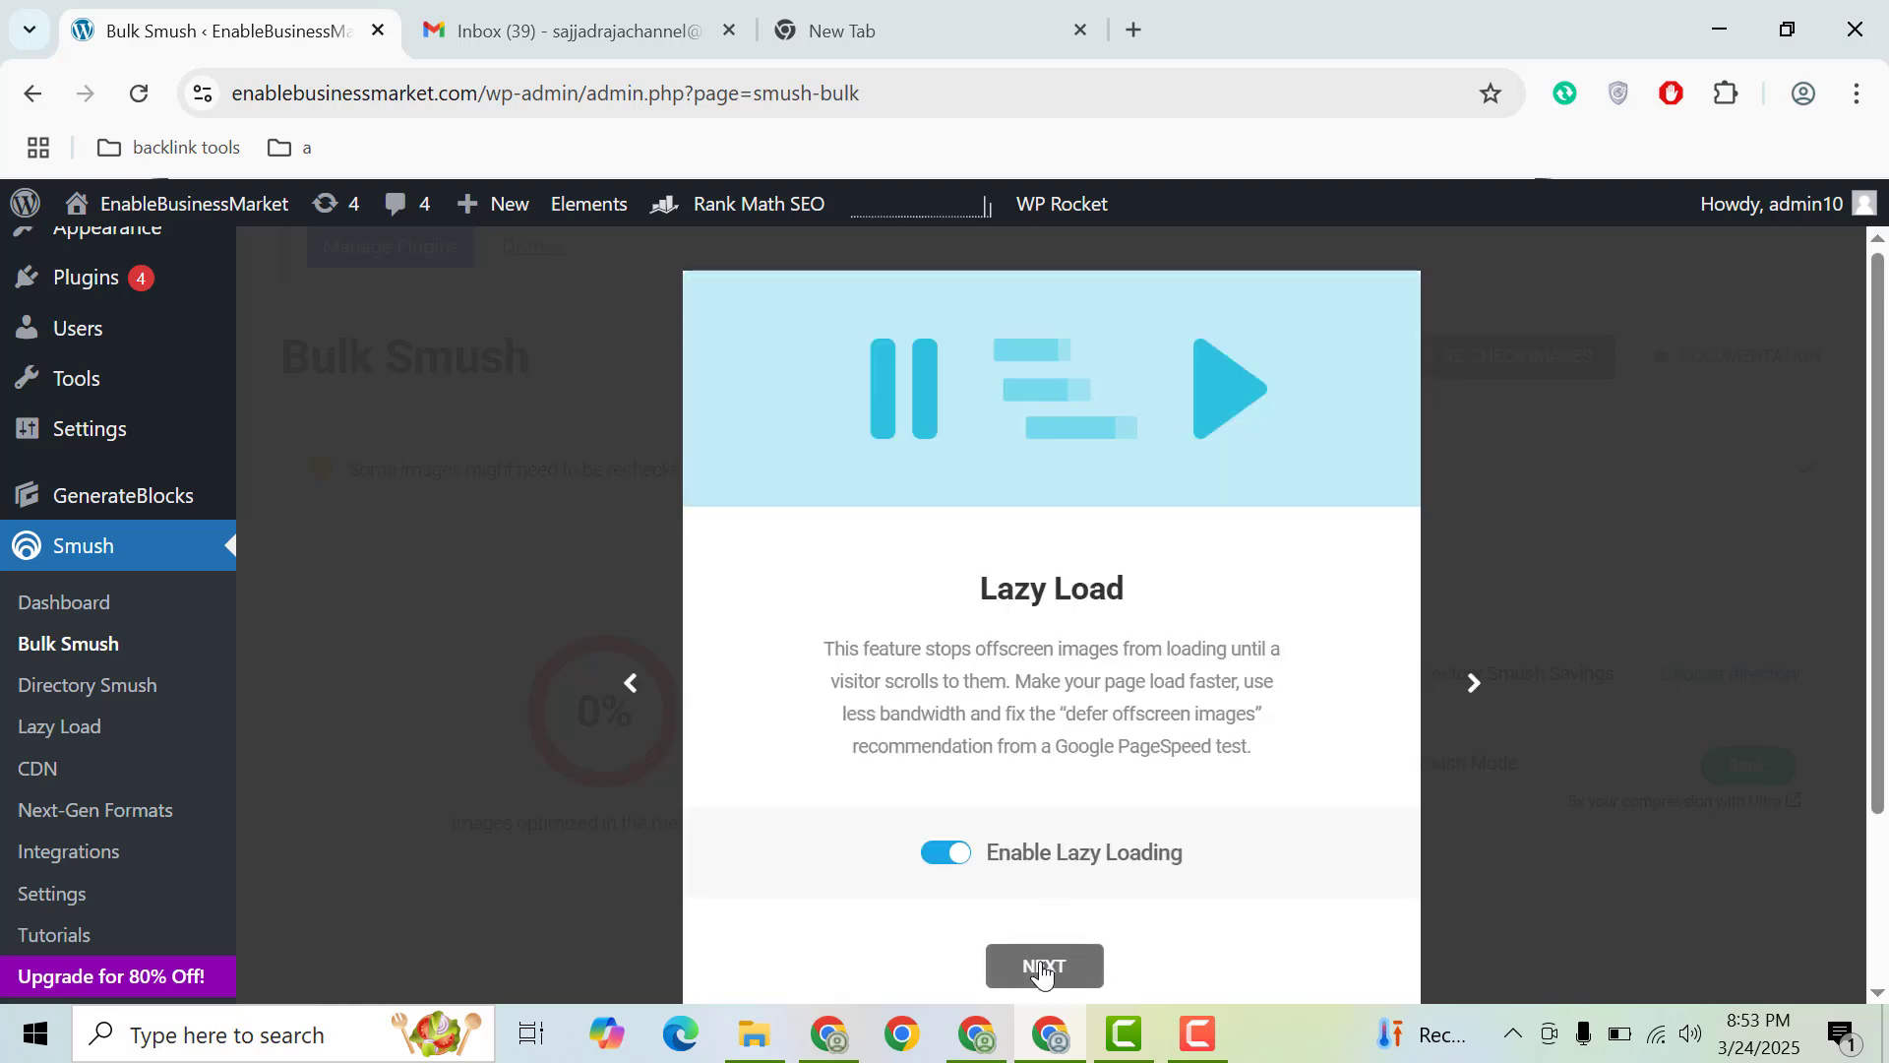
- Keep lazy loading enabled and complete the Smush setup without upgrading to Pro
{"action": "left_click", "coordinate": [1043, 969]}
{"action": "scroll", "coordinate": [1880, 726], "scroll_direction": "down", "scroll_amount": 4}
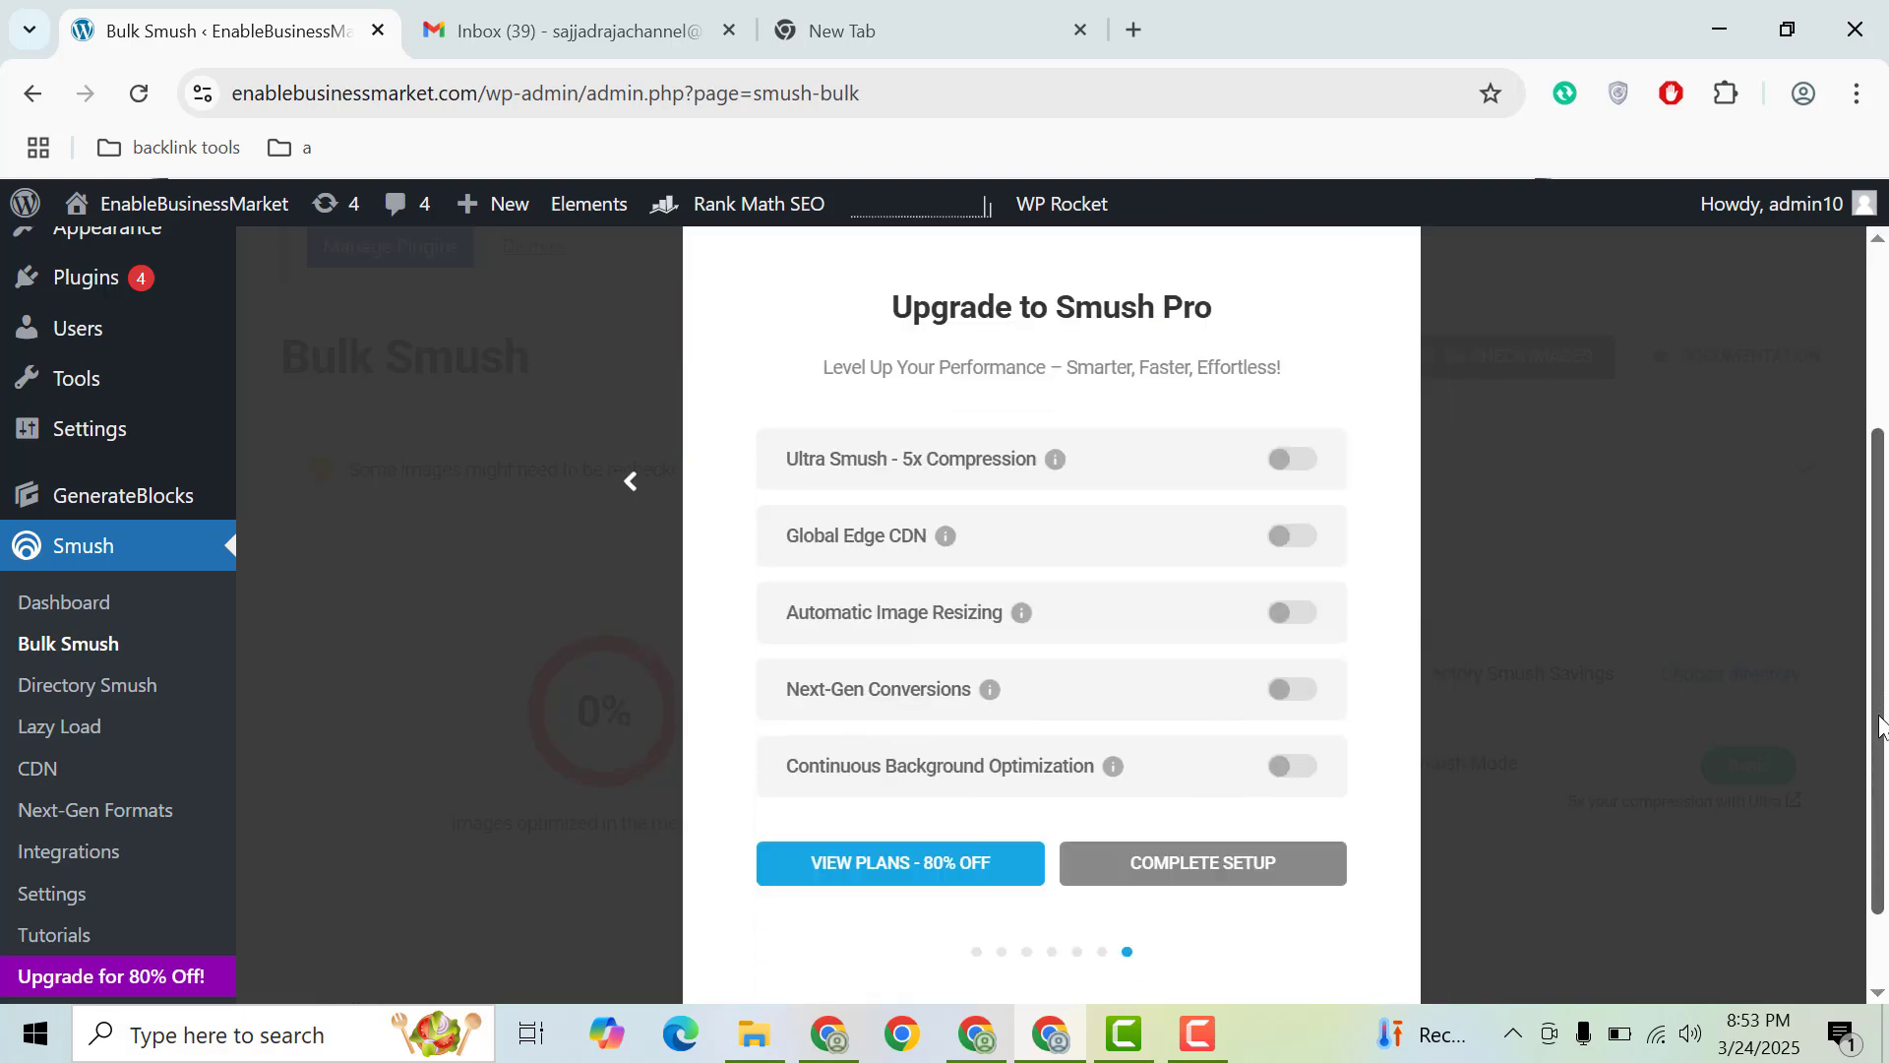
{"action": "left_click_drag", "start_coordinate": [1880, 717], "coordinate": [1880, 744]}
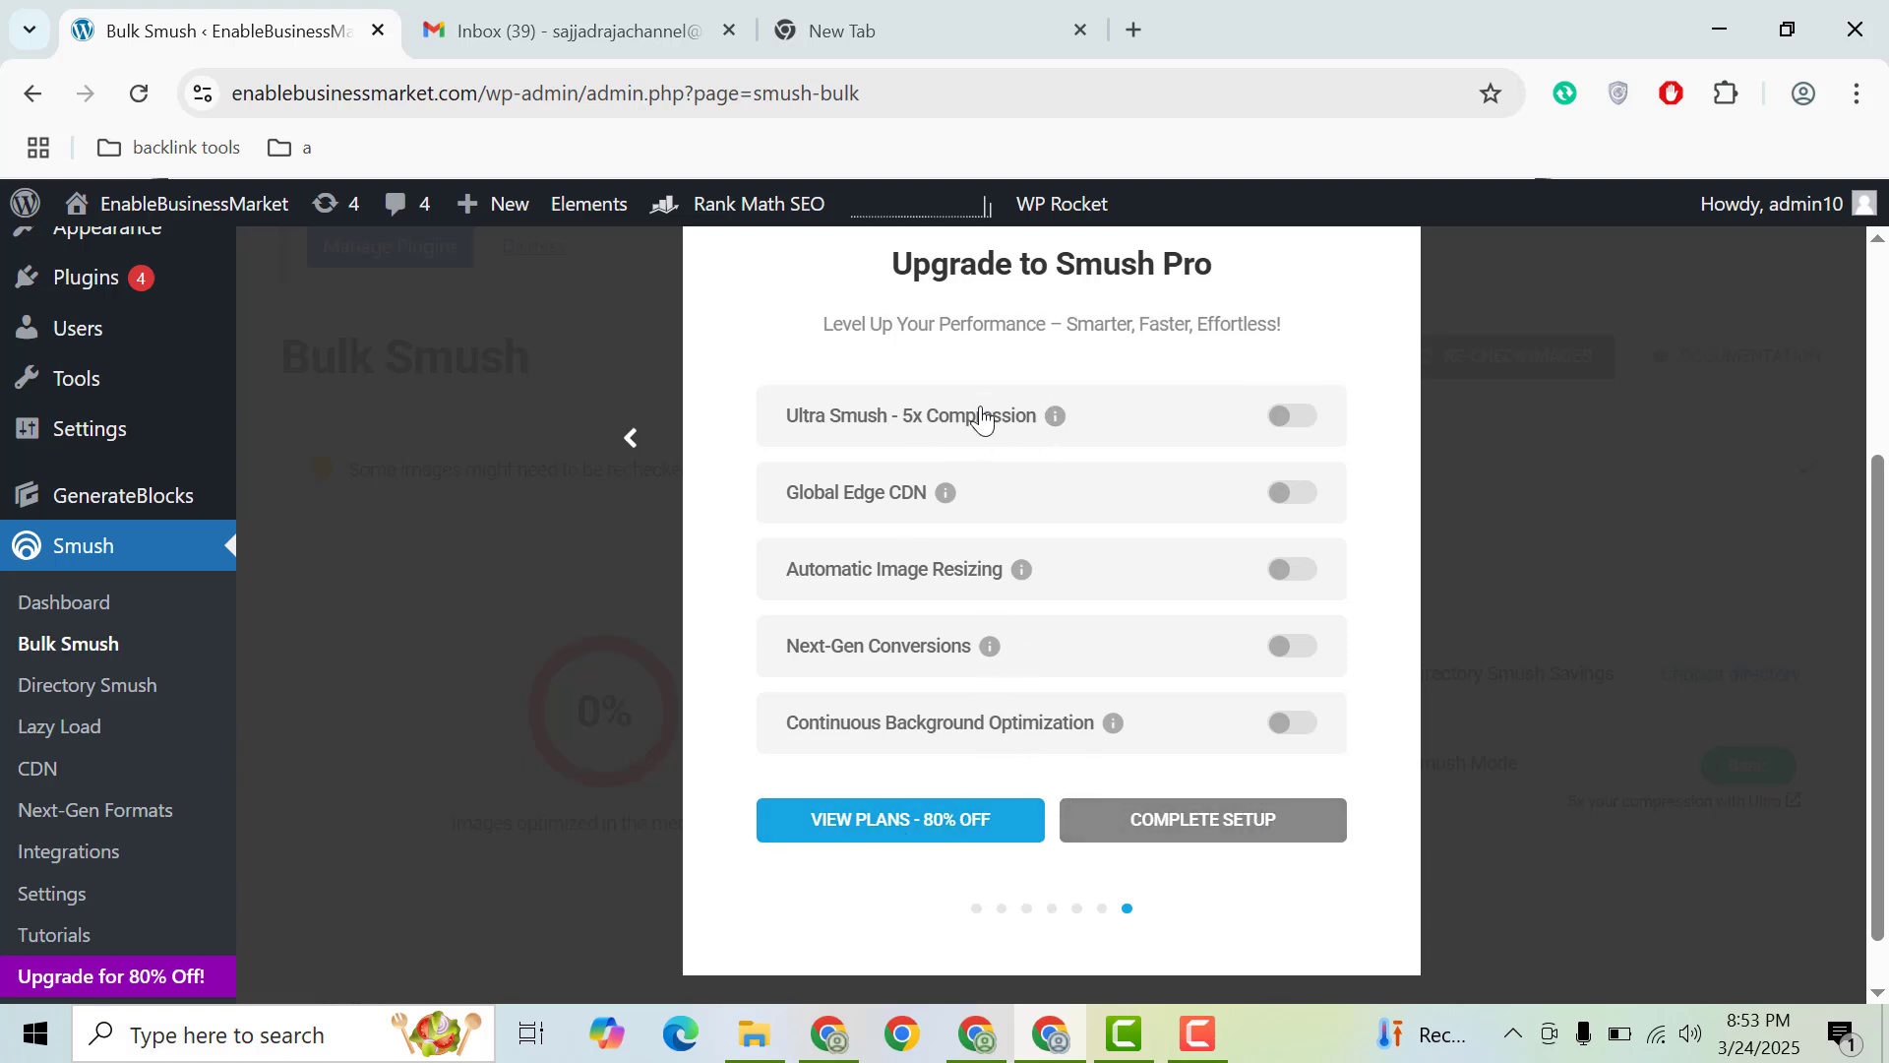
{"action": "mouse_move", "coordinate": [920, 426]}
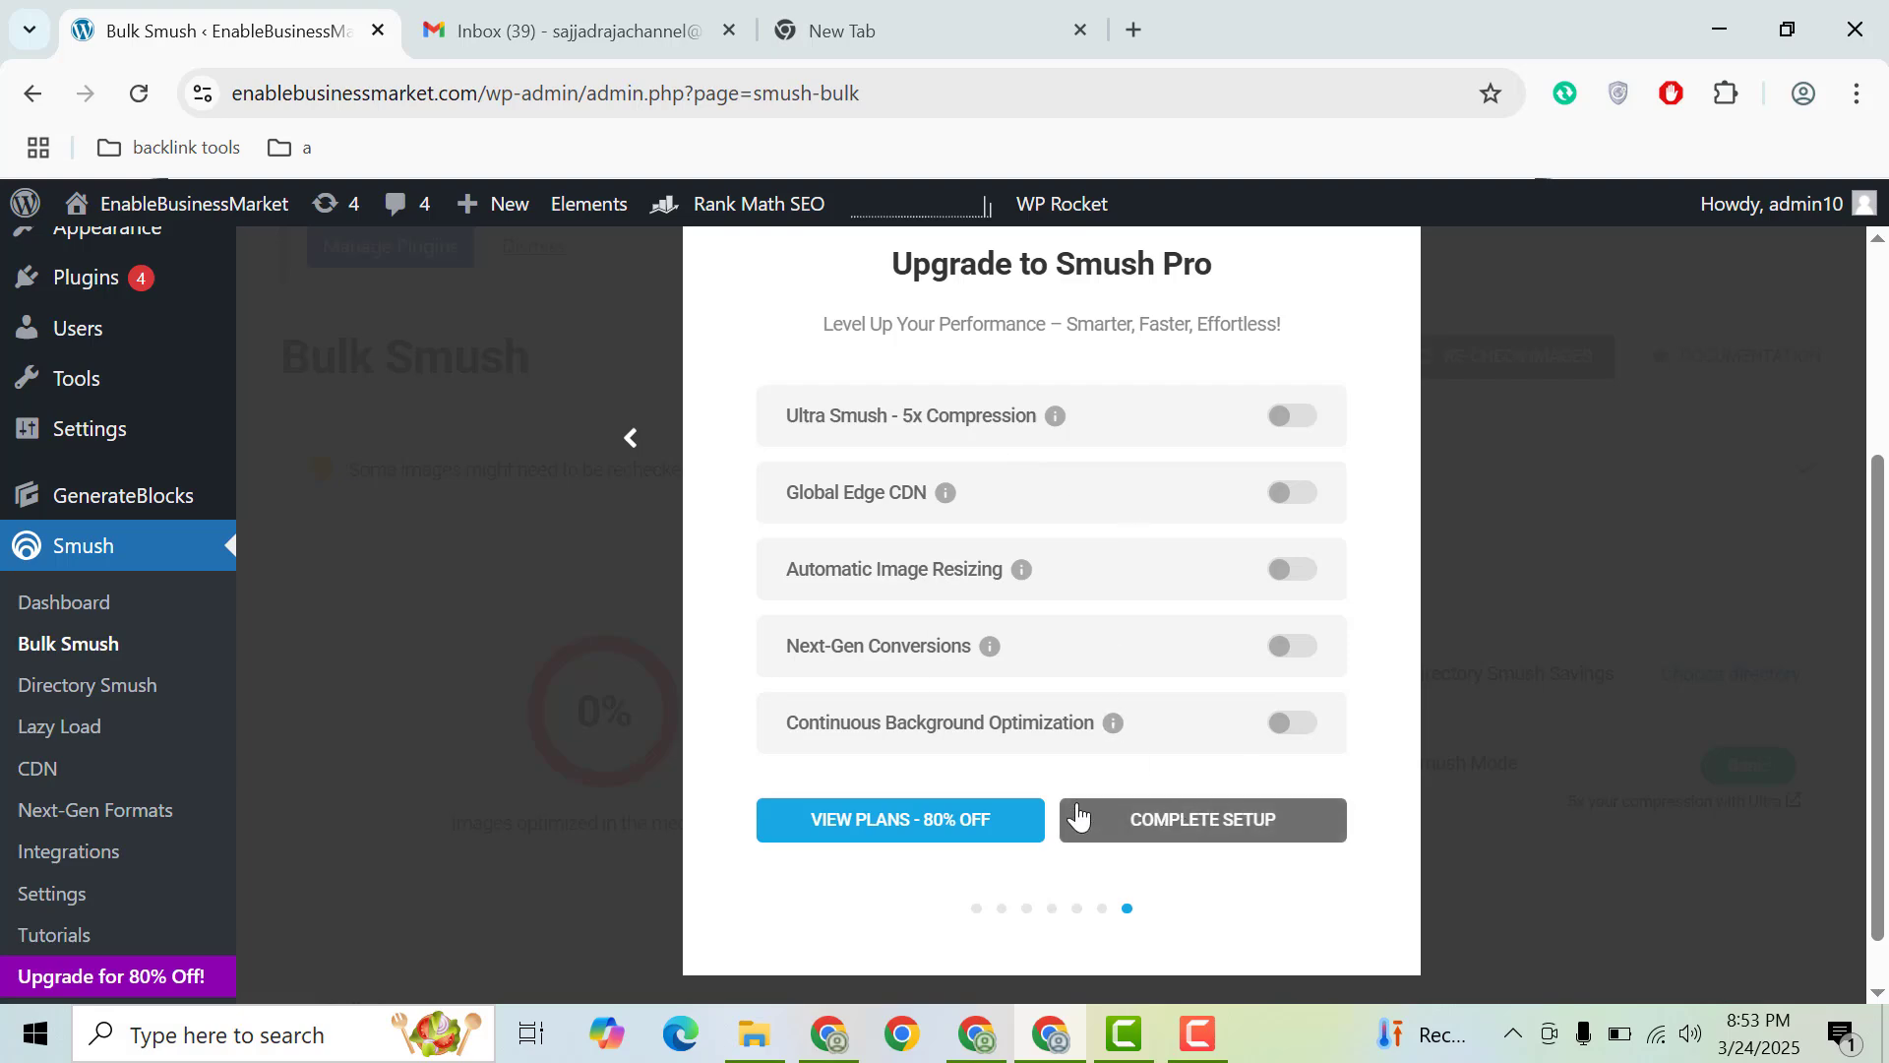
{"action": "left_click", "coordinate": [1128, 832]}
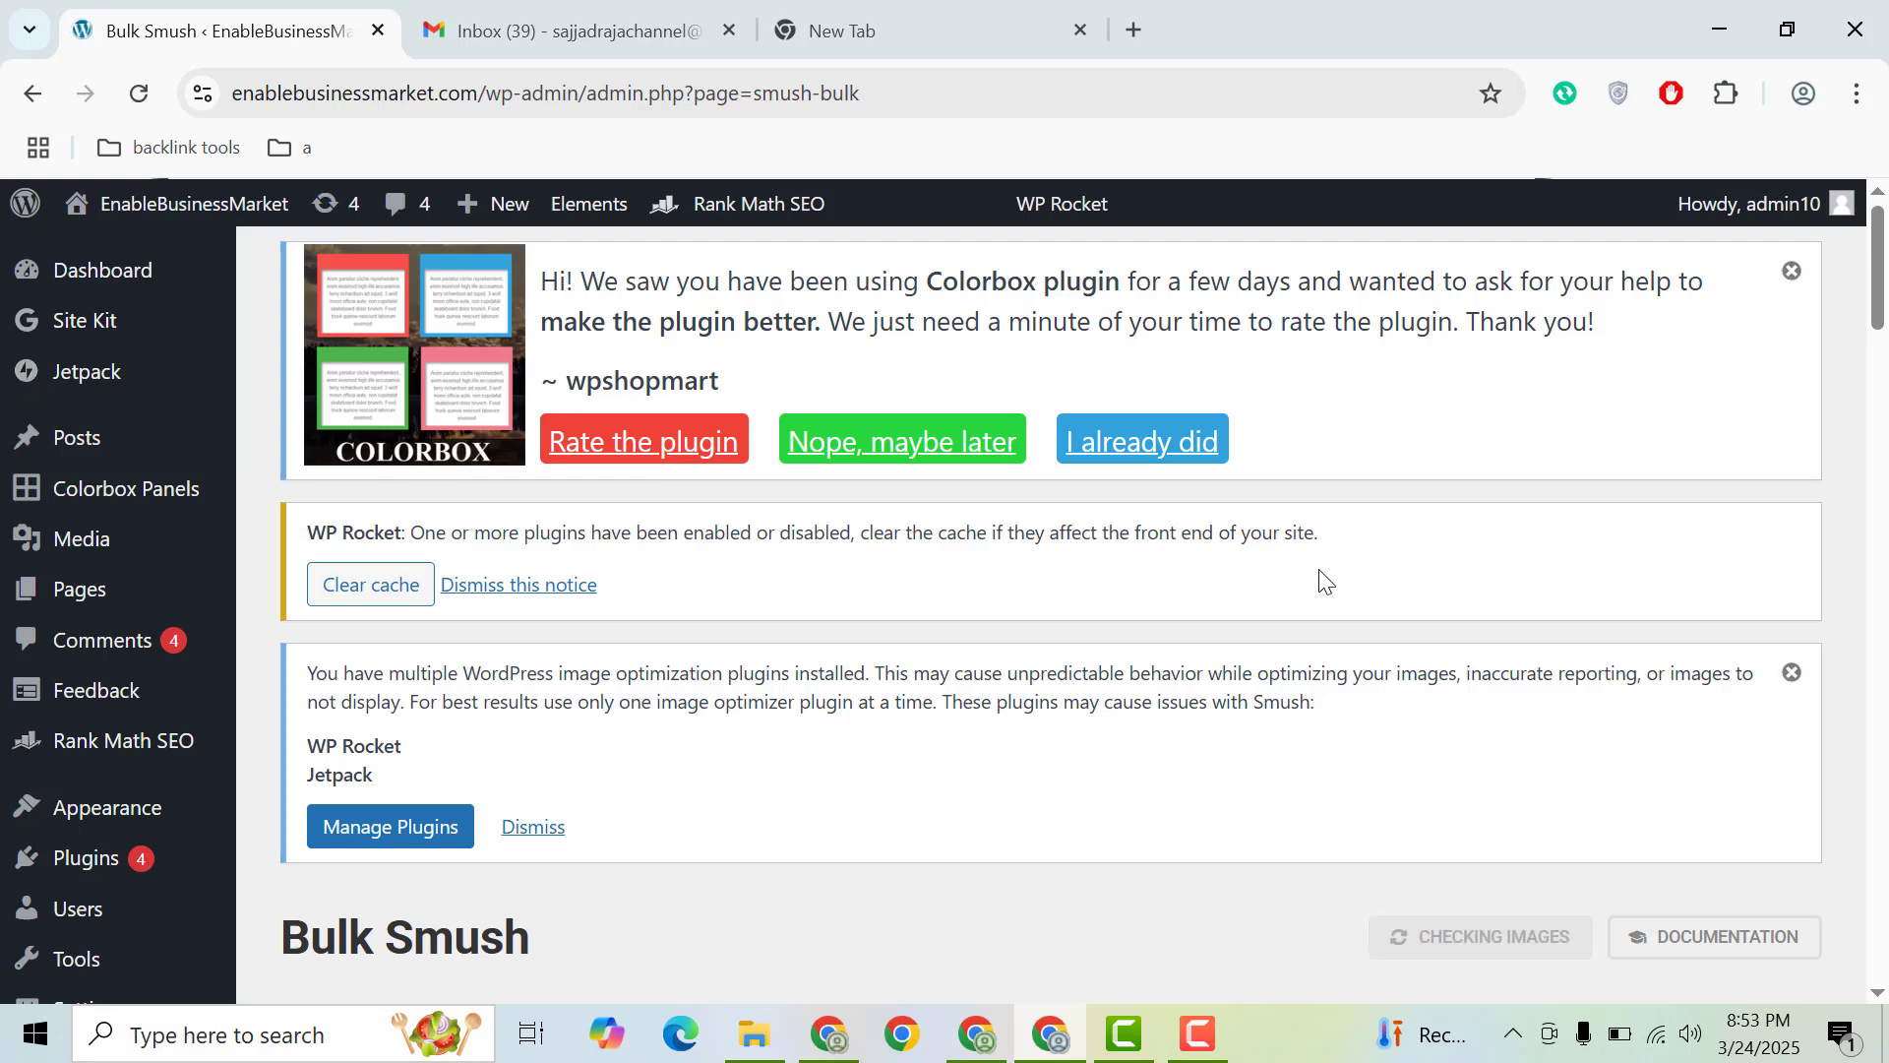
- Start Bulk Smush on the media library attachments and check its optimization progress
{"action": "mouse_move", "coordinate": [1887, 329]}
{"action": "left_mouse_down"}
{"action": "mouse_move", "coordinate": [1886, 402]}
{"action": "mouse_move", "coordinate": [1886, 362]}
{"action": "left_mouse_up"}
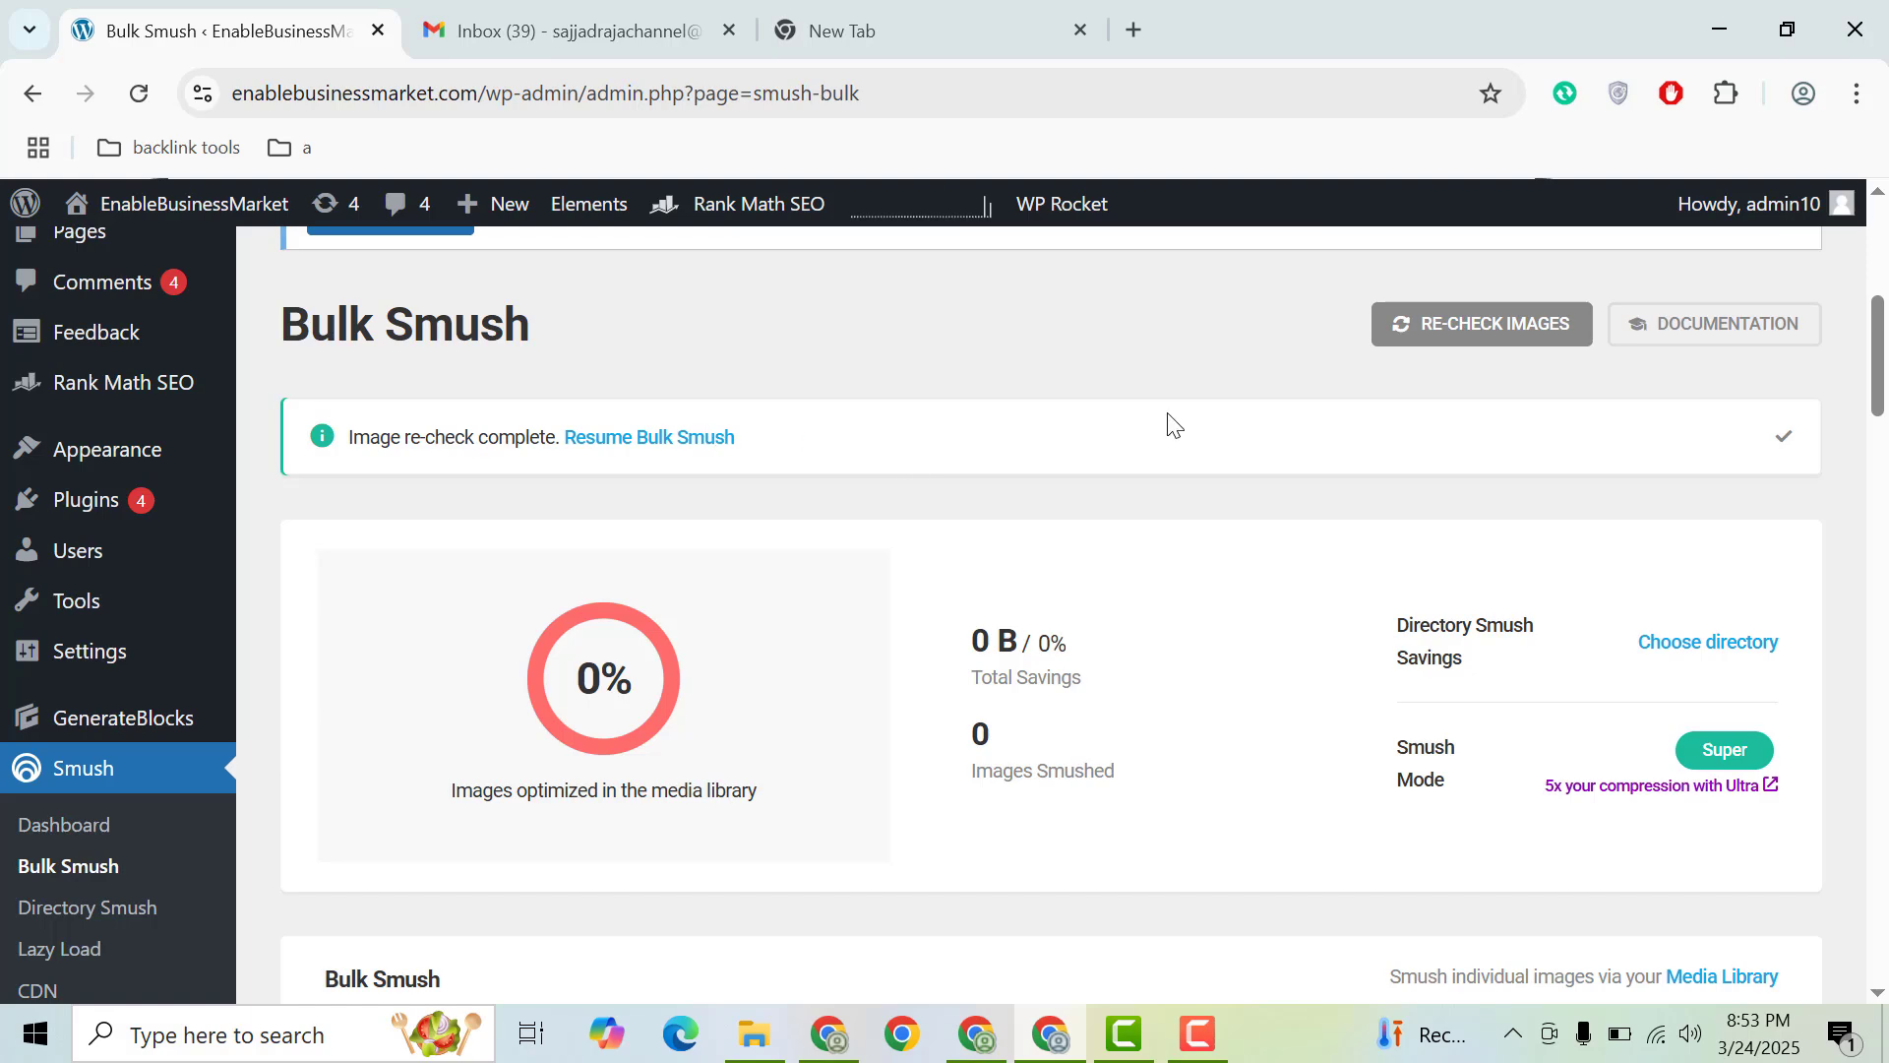
{"action": "left_click_drag", "start_coordinate": [1882, 393], "coordinate": [1881, 483]}
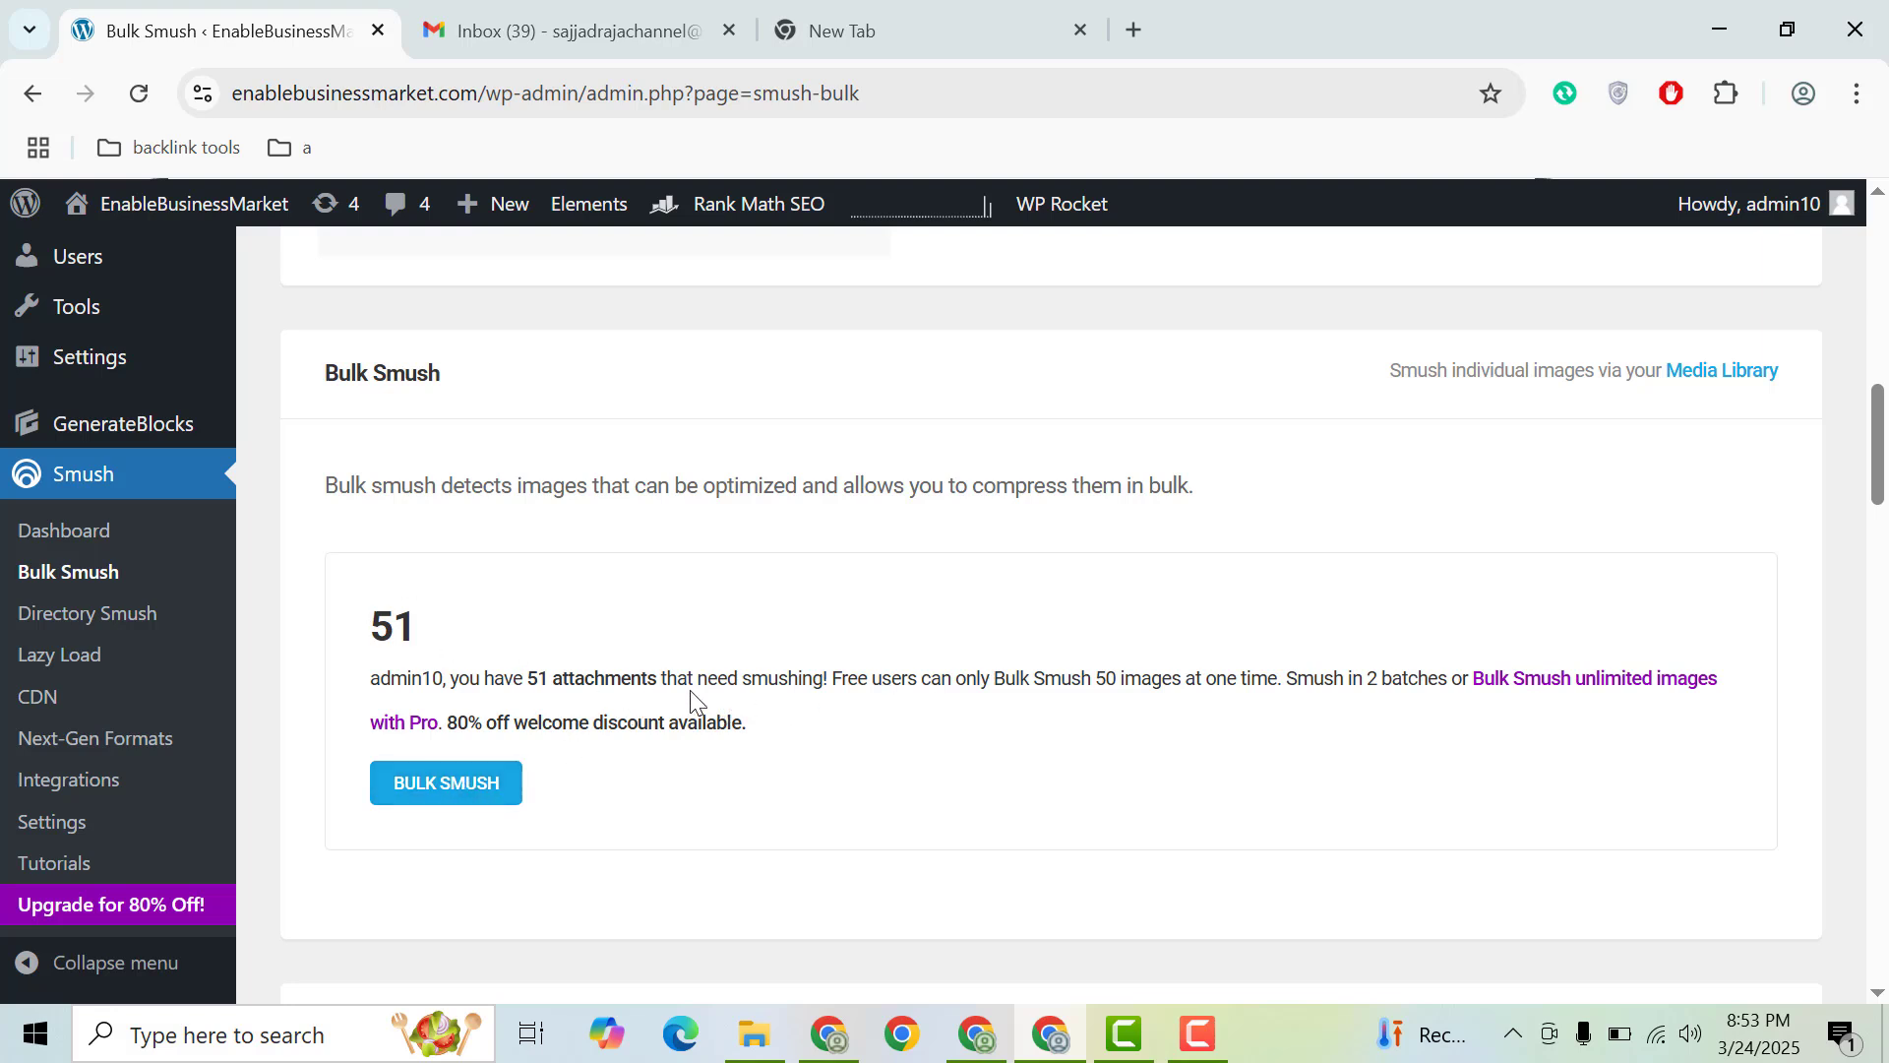
{"action": "left_click", "coordinate": [460, 787]}
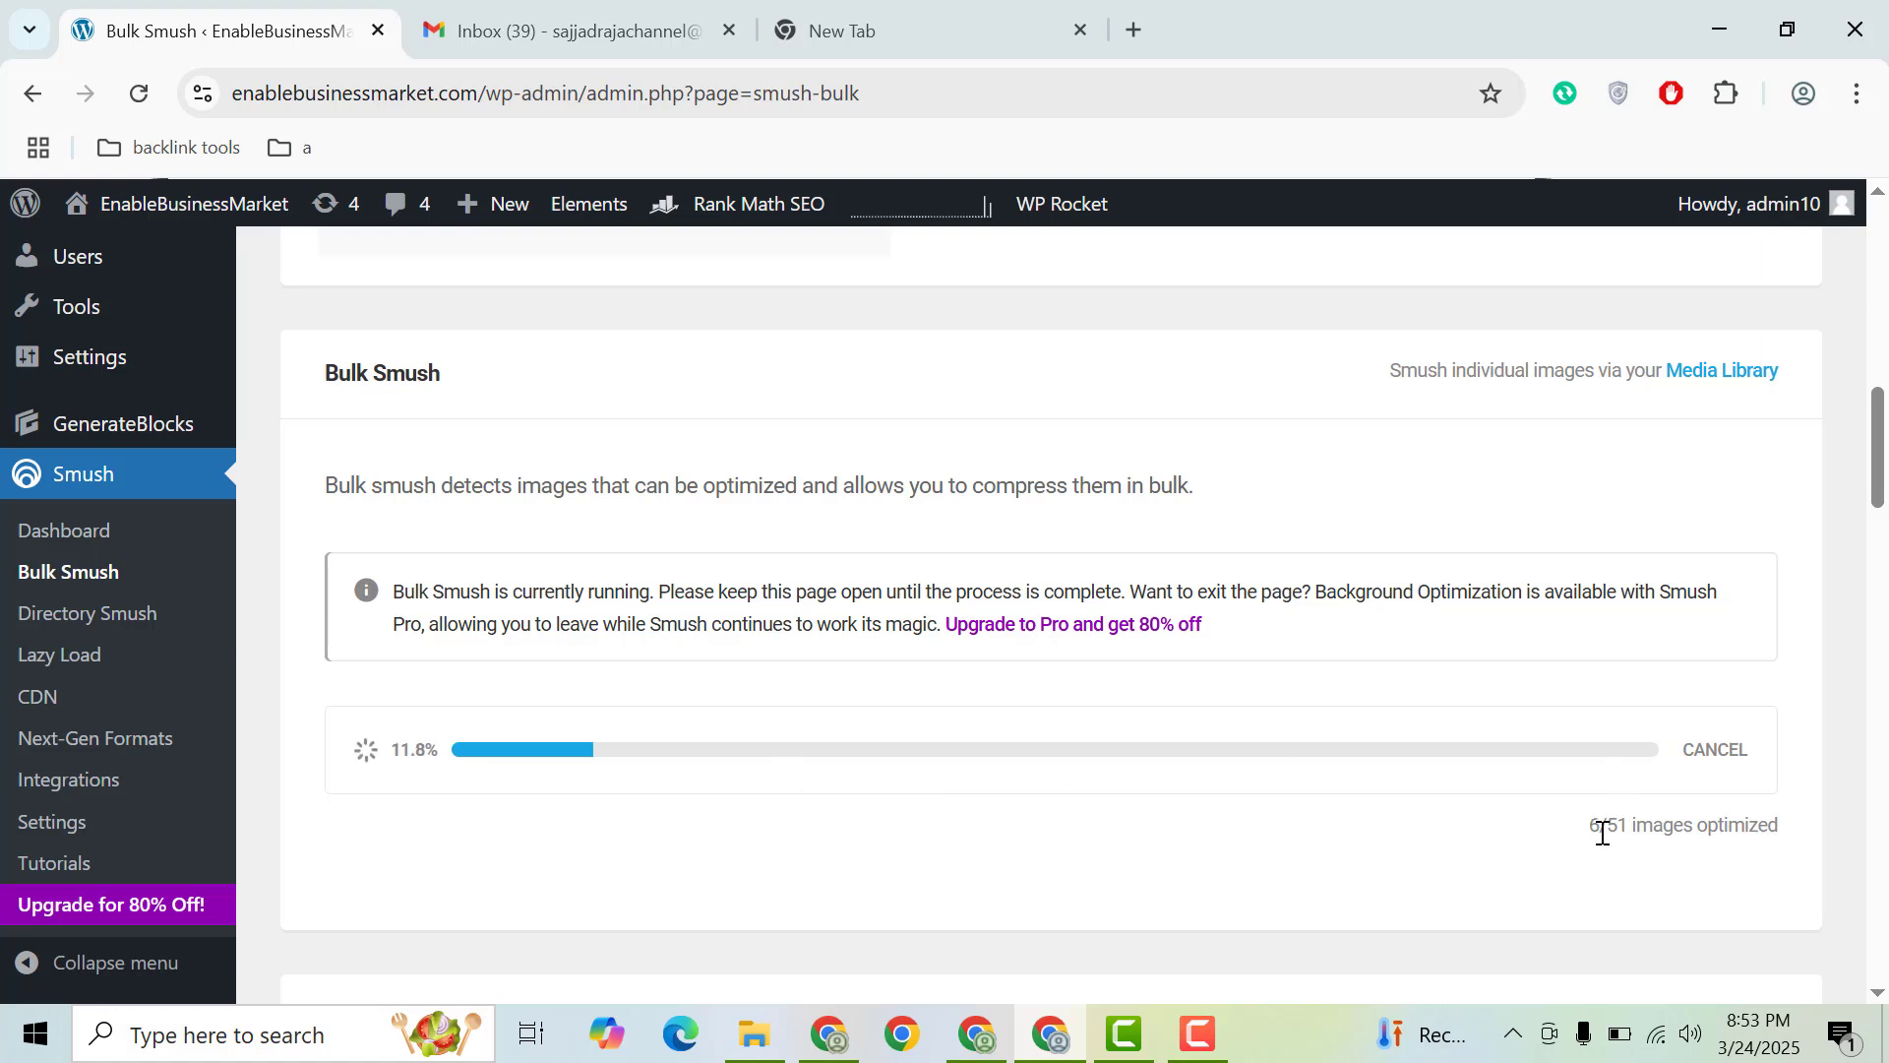
{"action": "left_click_drag", "start_coordinate": [1573, 843], "coordinate": [1719, 826]}
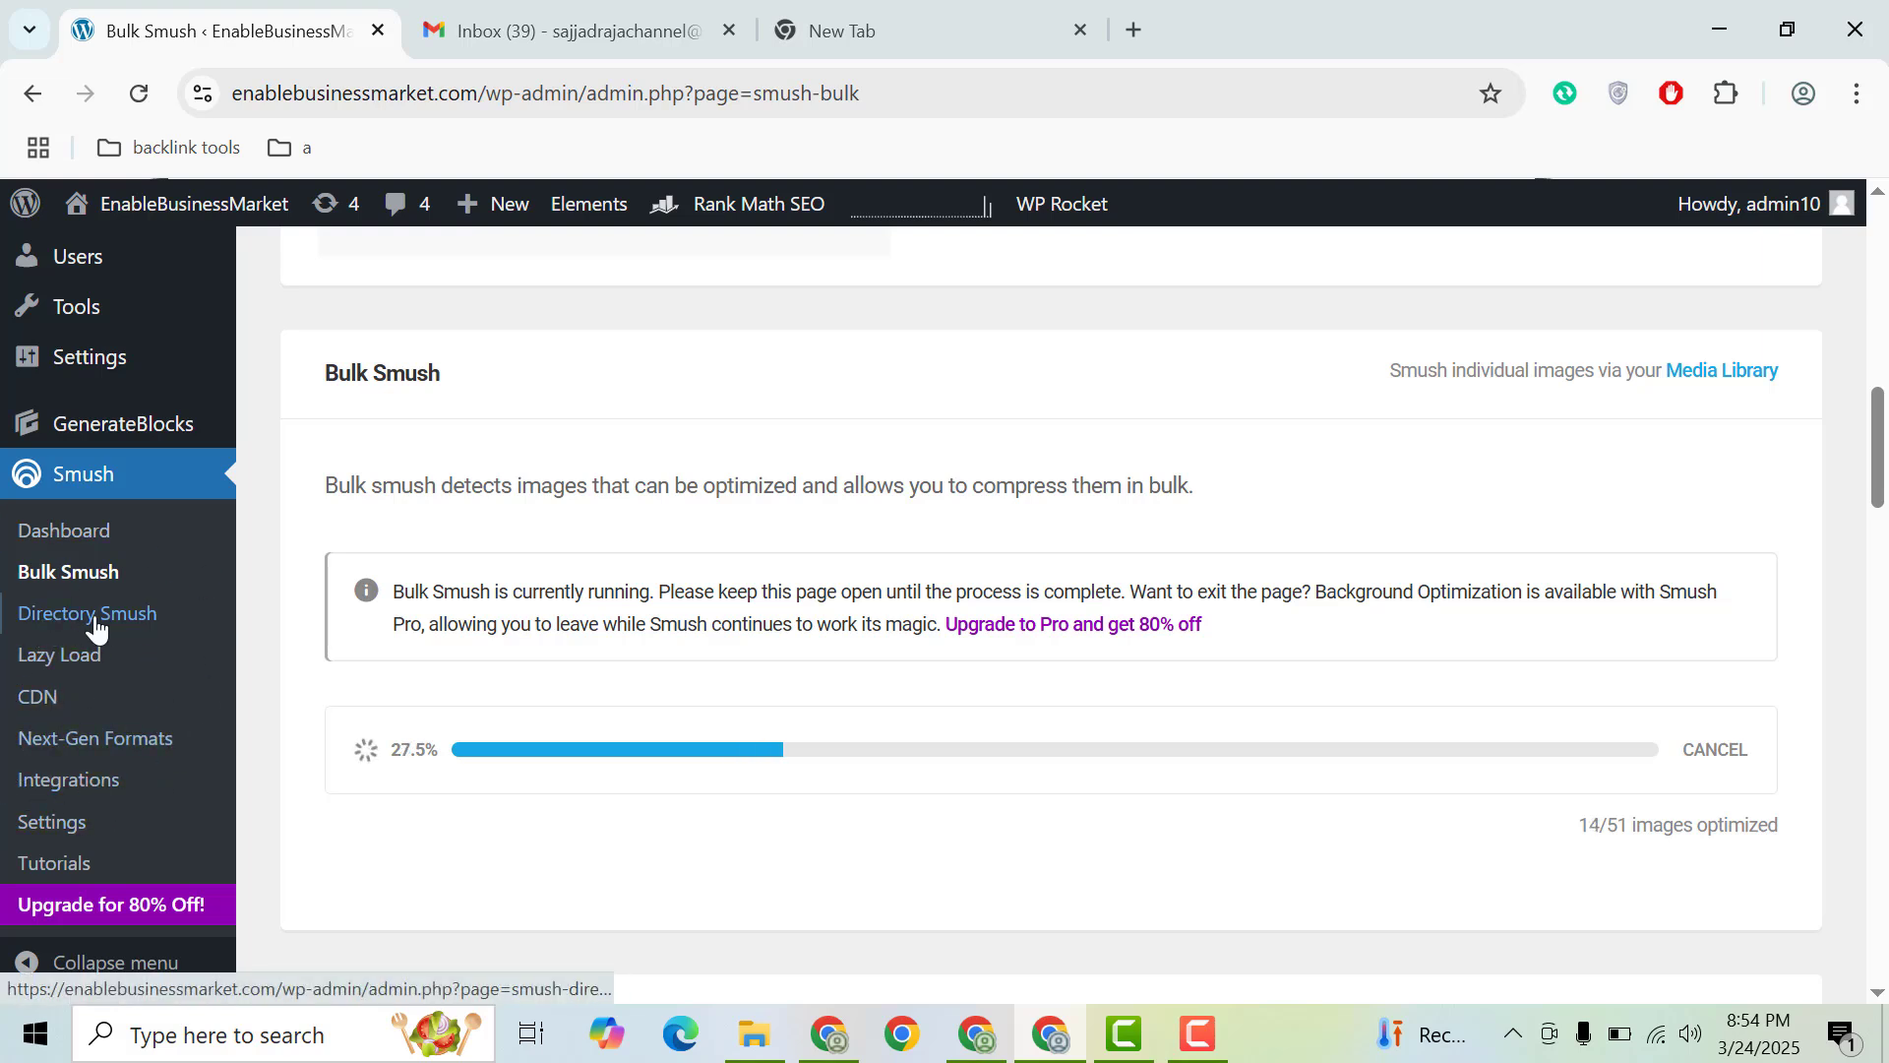
- Open Smush's Lazy Load settings in a separate browser tab and go to the native lazy load option
{"action": "right_click", "coordinate": [40, 667]}
{"action": "left_click", "coordinate": [157, 253]}
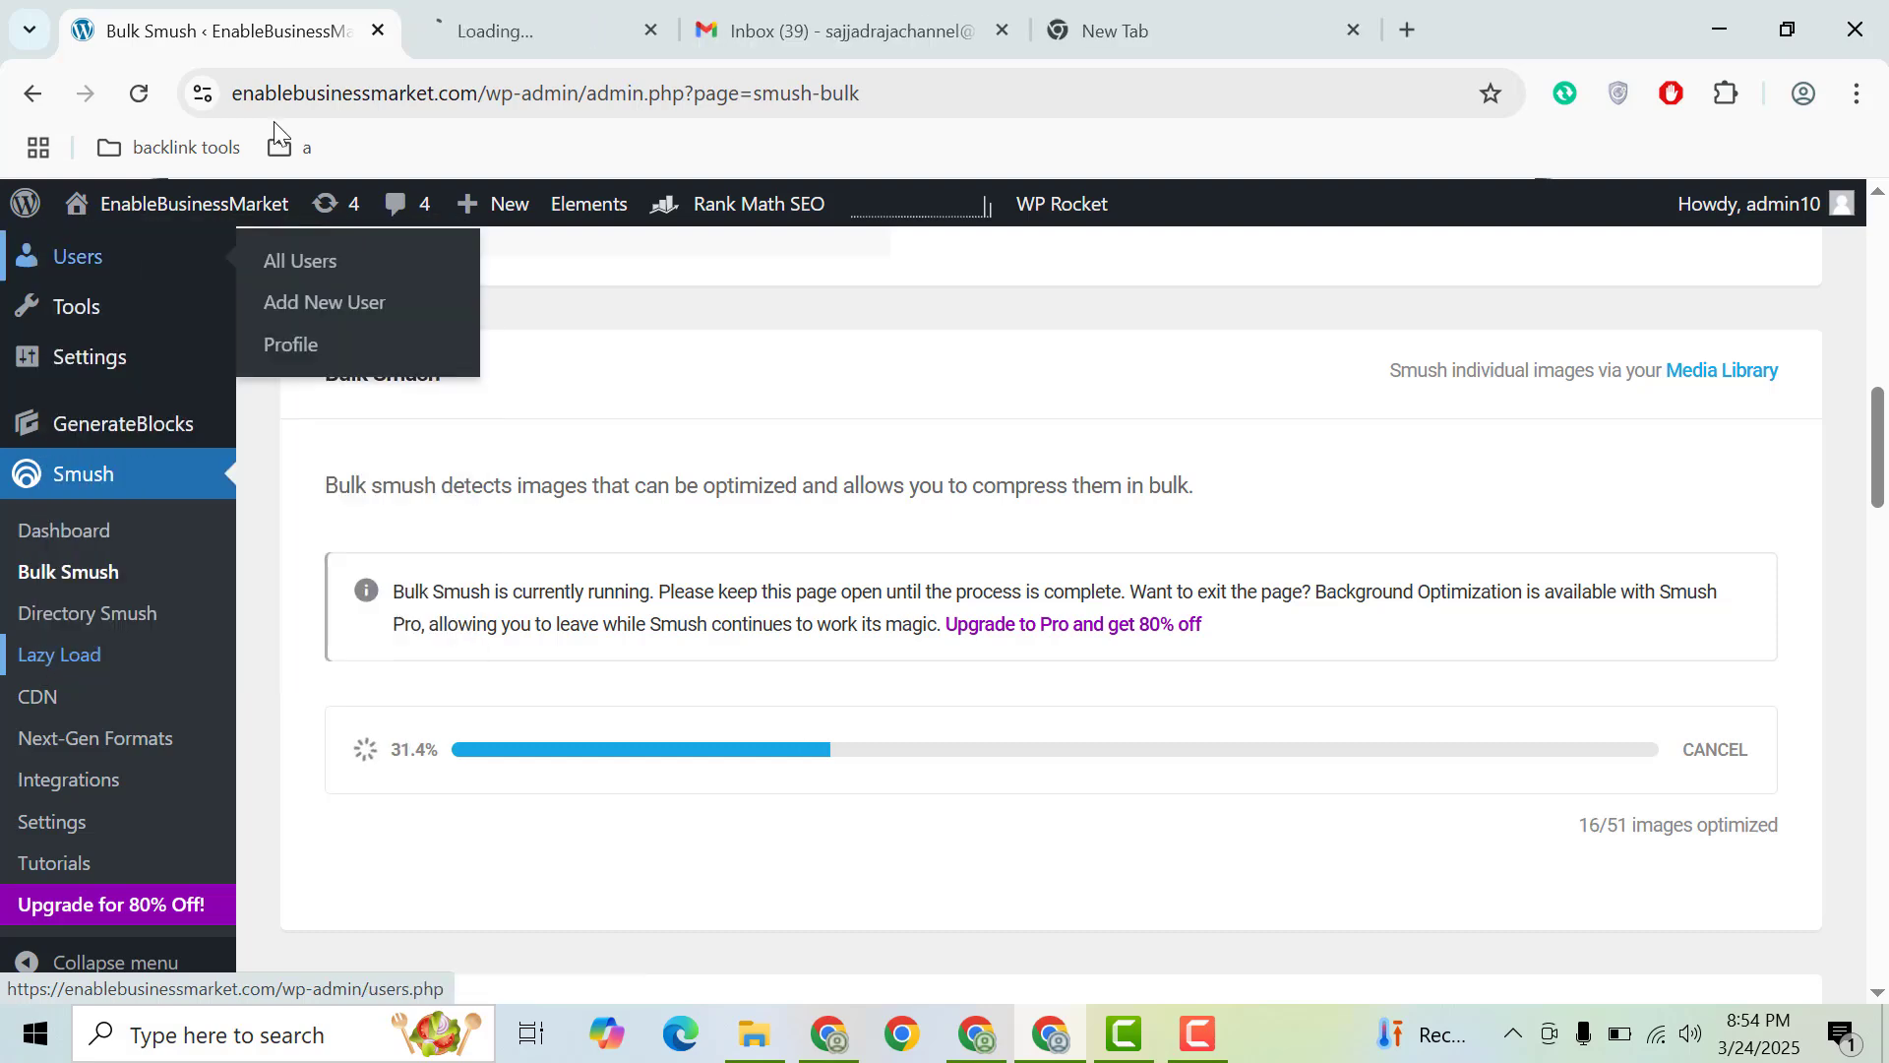
{"action": "left_click", "coordinate": [512, 8]}
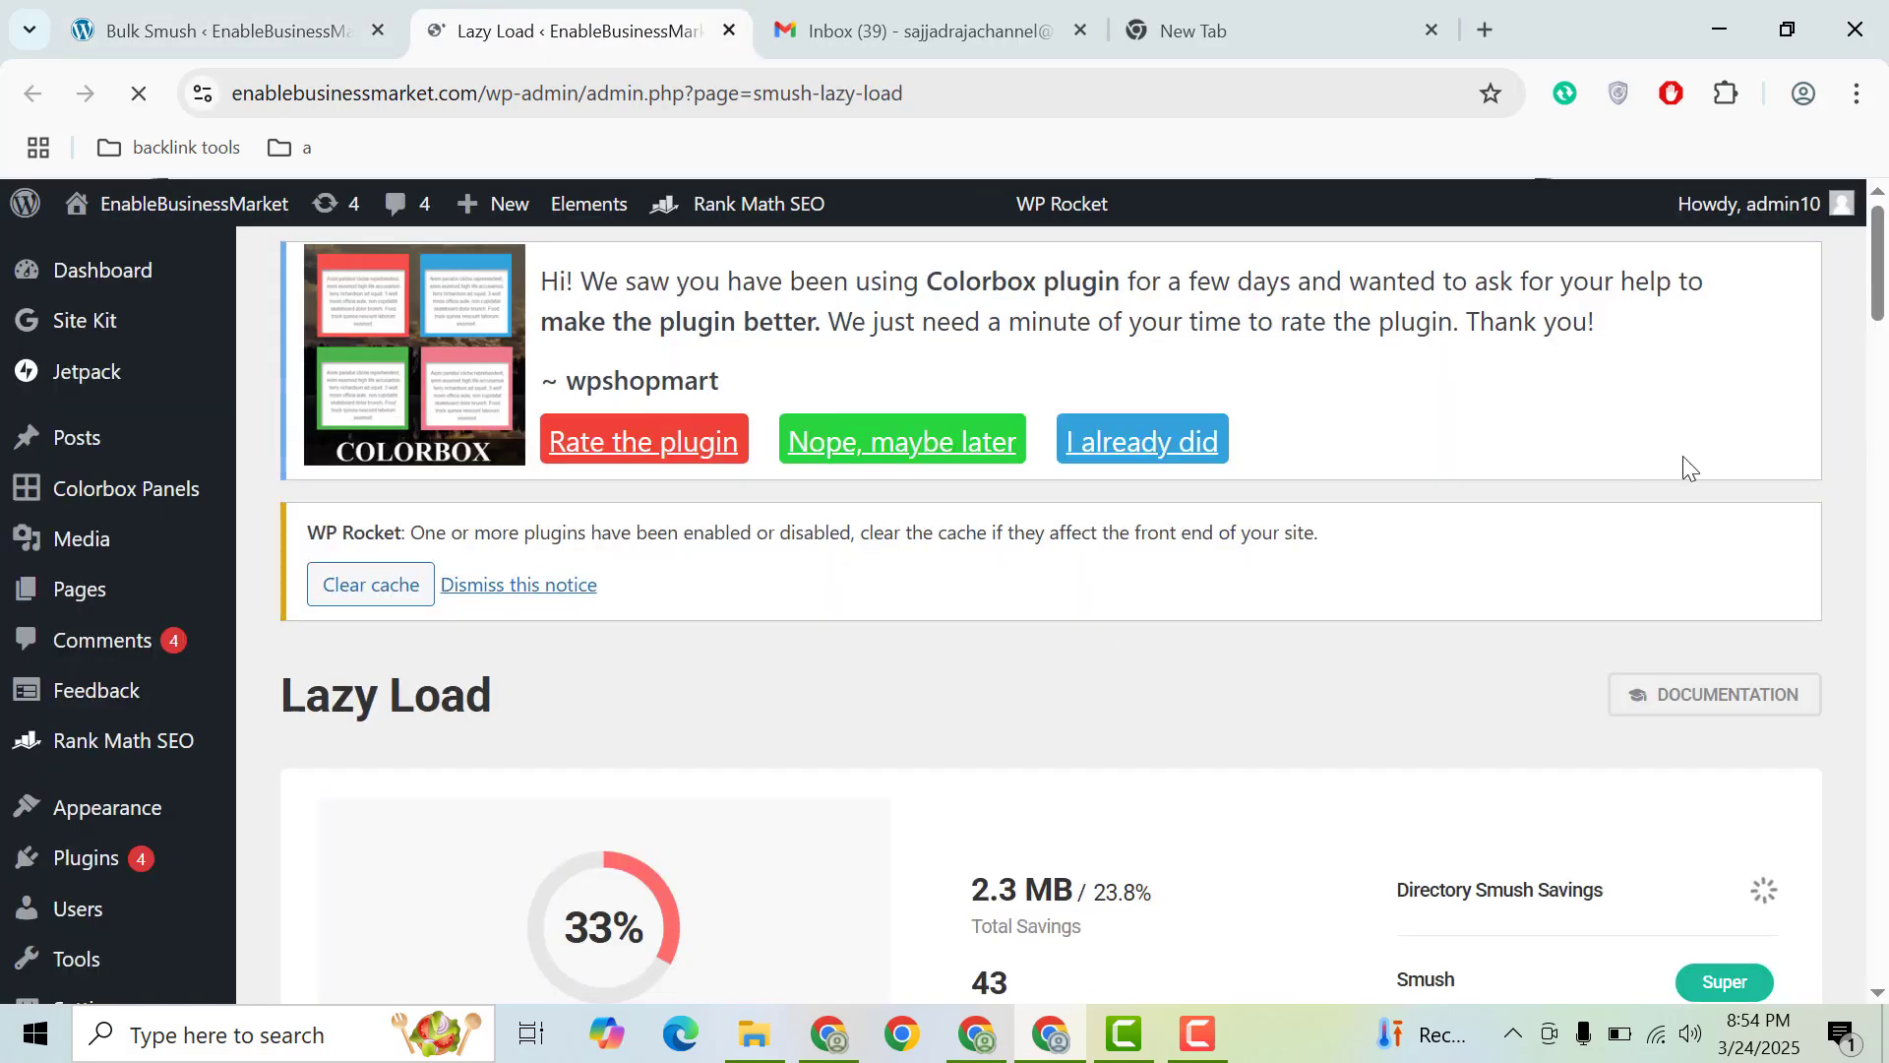
{"action": "left_click_drag", "start_coordinate": [1879, 304], "coordinate": [1888, 873]}
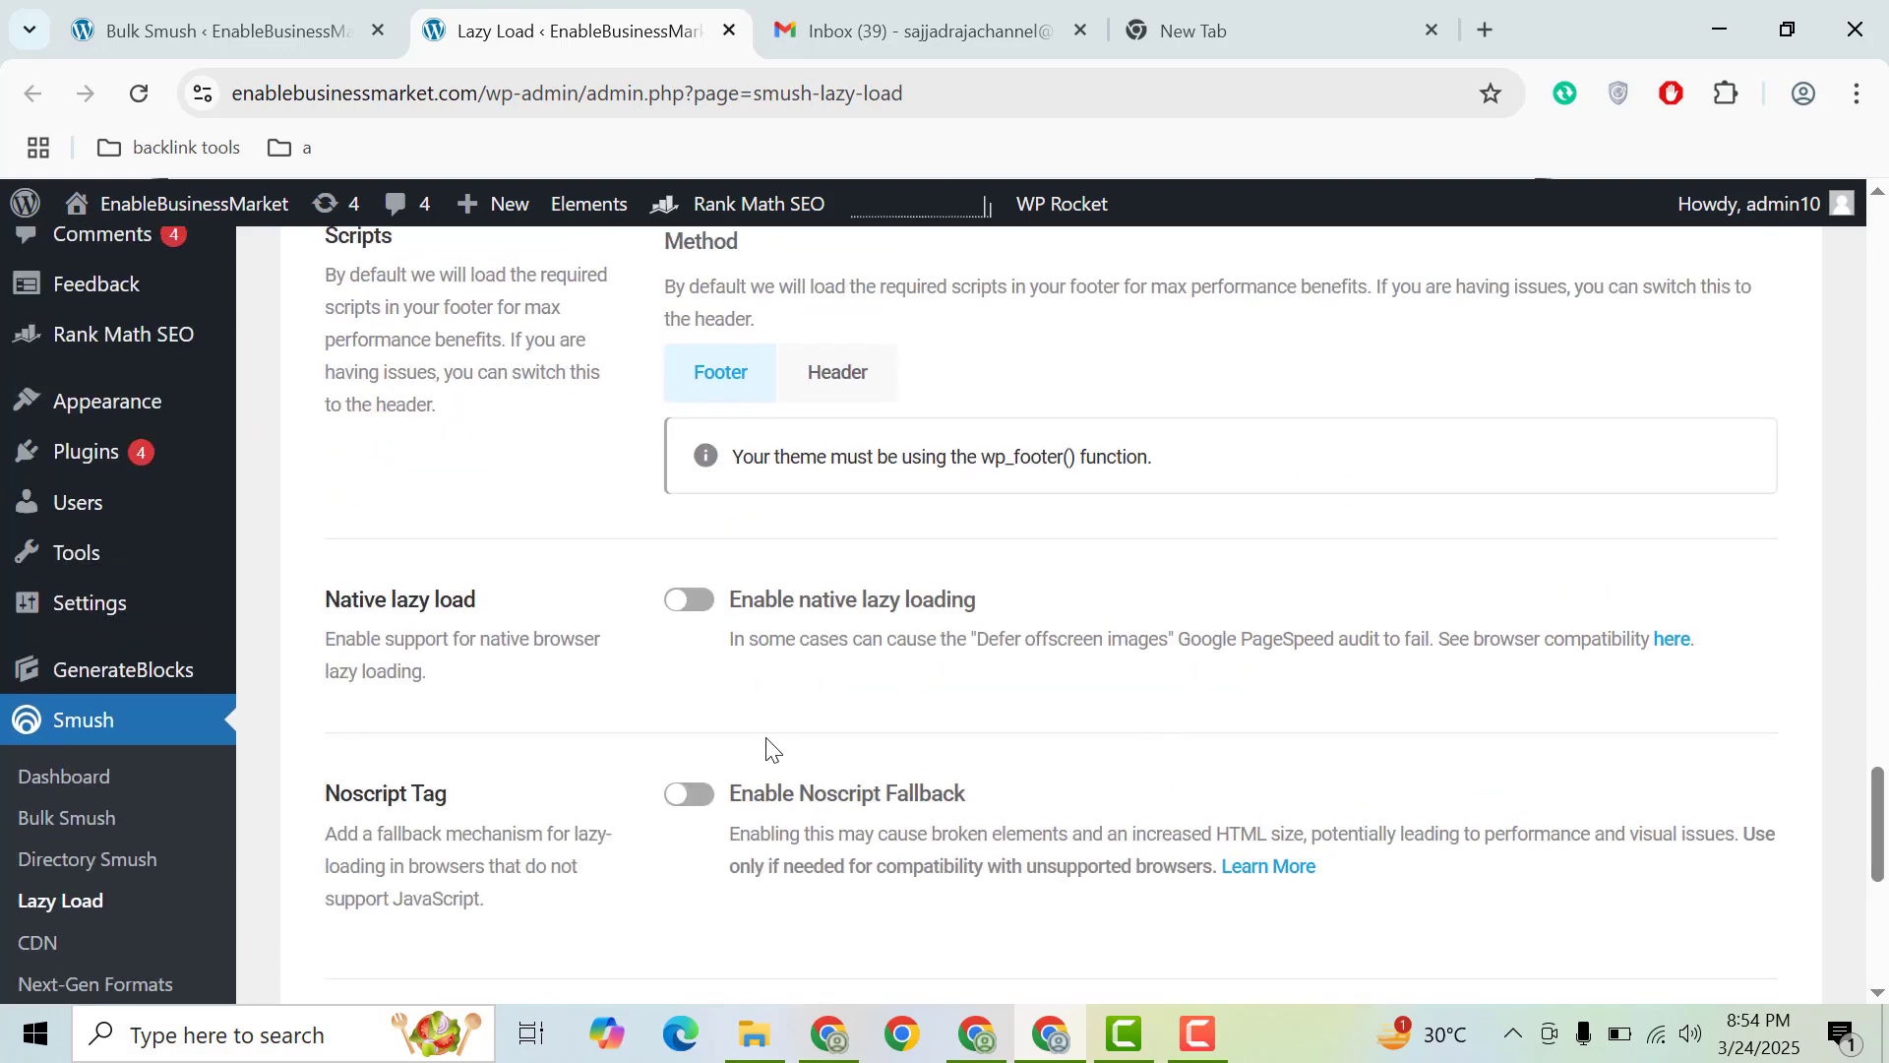
- Enable native lazy loading, save the changes, and return to the running Bulk Smush page
{"action": "left_click", "coordinate": [690, 602]}
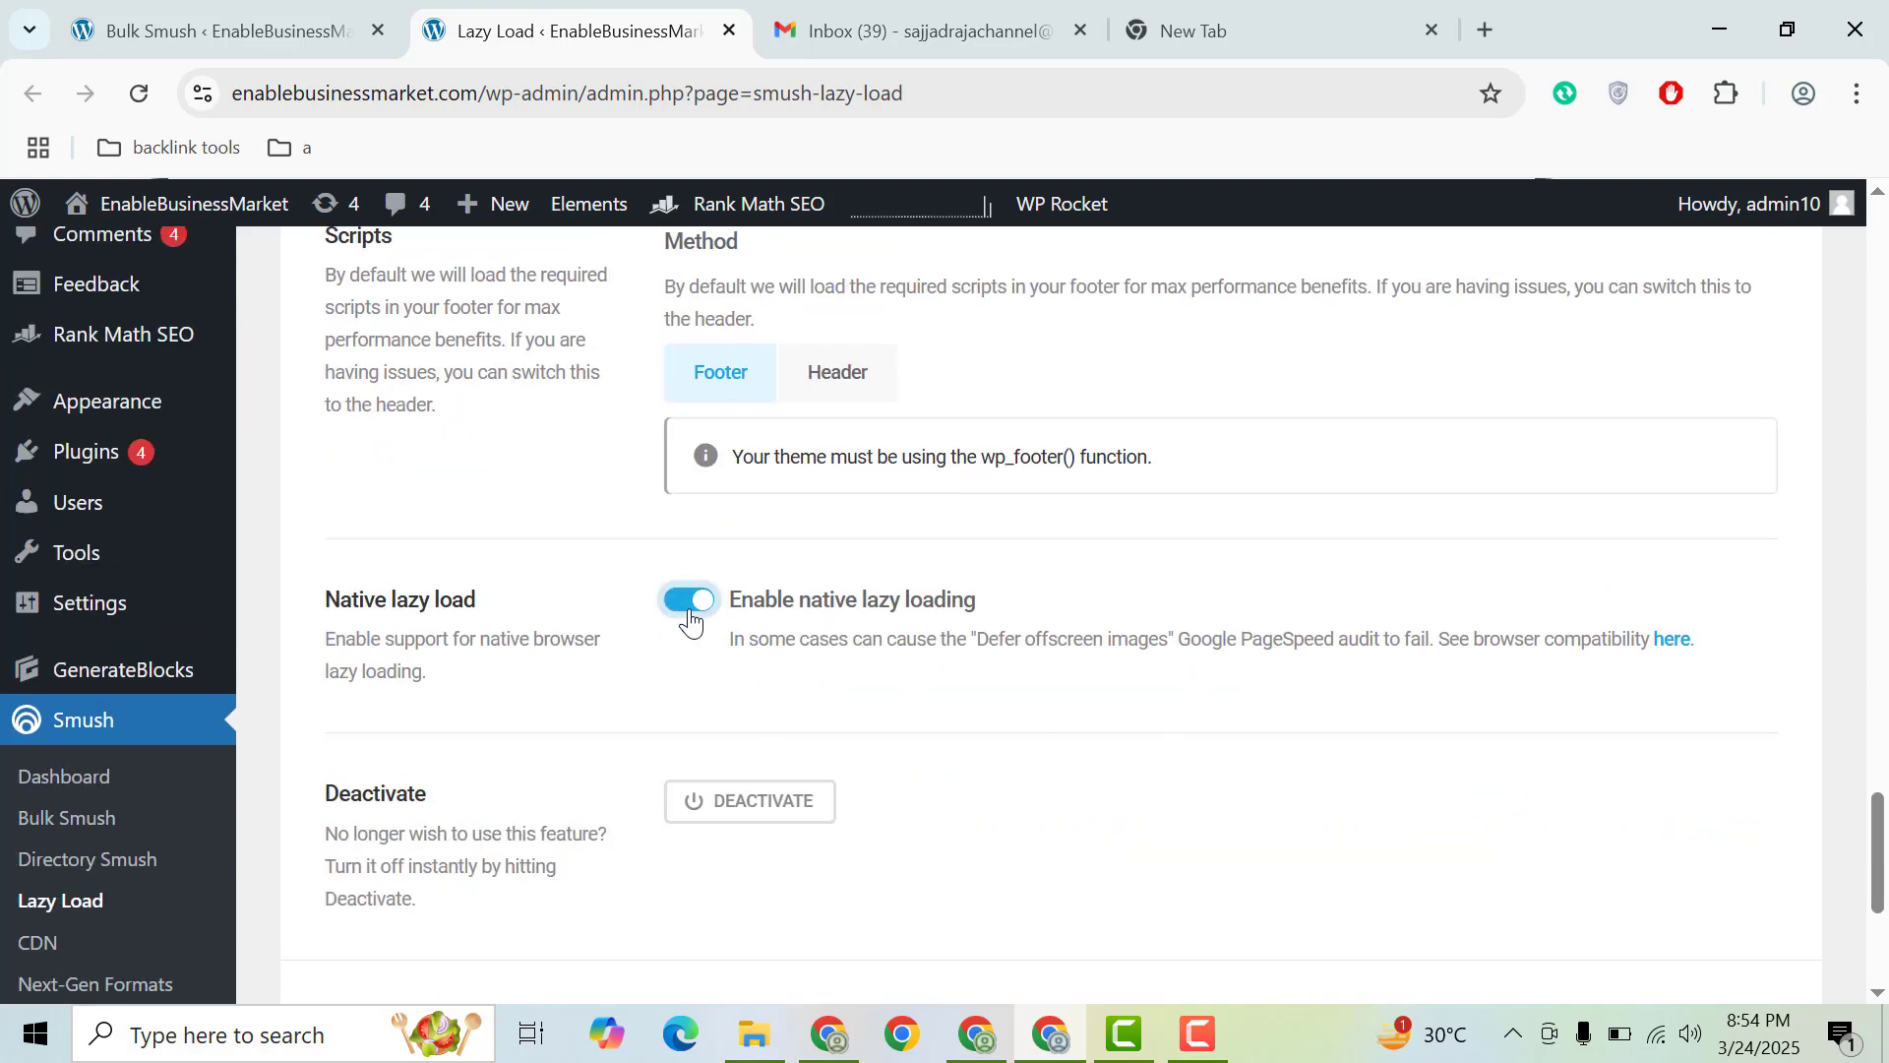
{"action": "mouse_move", "coordinate": [1882, 854]}
{"action": "left_mouse_down"}
{"action": "mouse_move", "coordinate": [1883, 919]}
{"action": "mouse_move", "coordinate": [1882, 884]}
{"action": "left_mouse_up"}
{"action": "left_click", "coordinate": [1721, 845]}
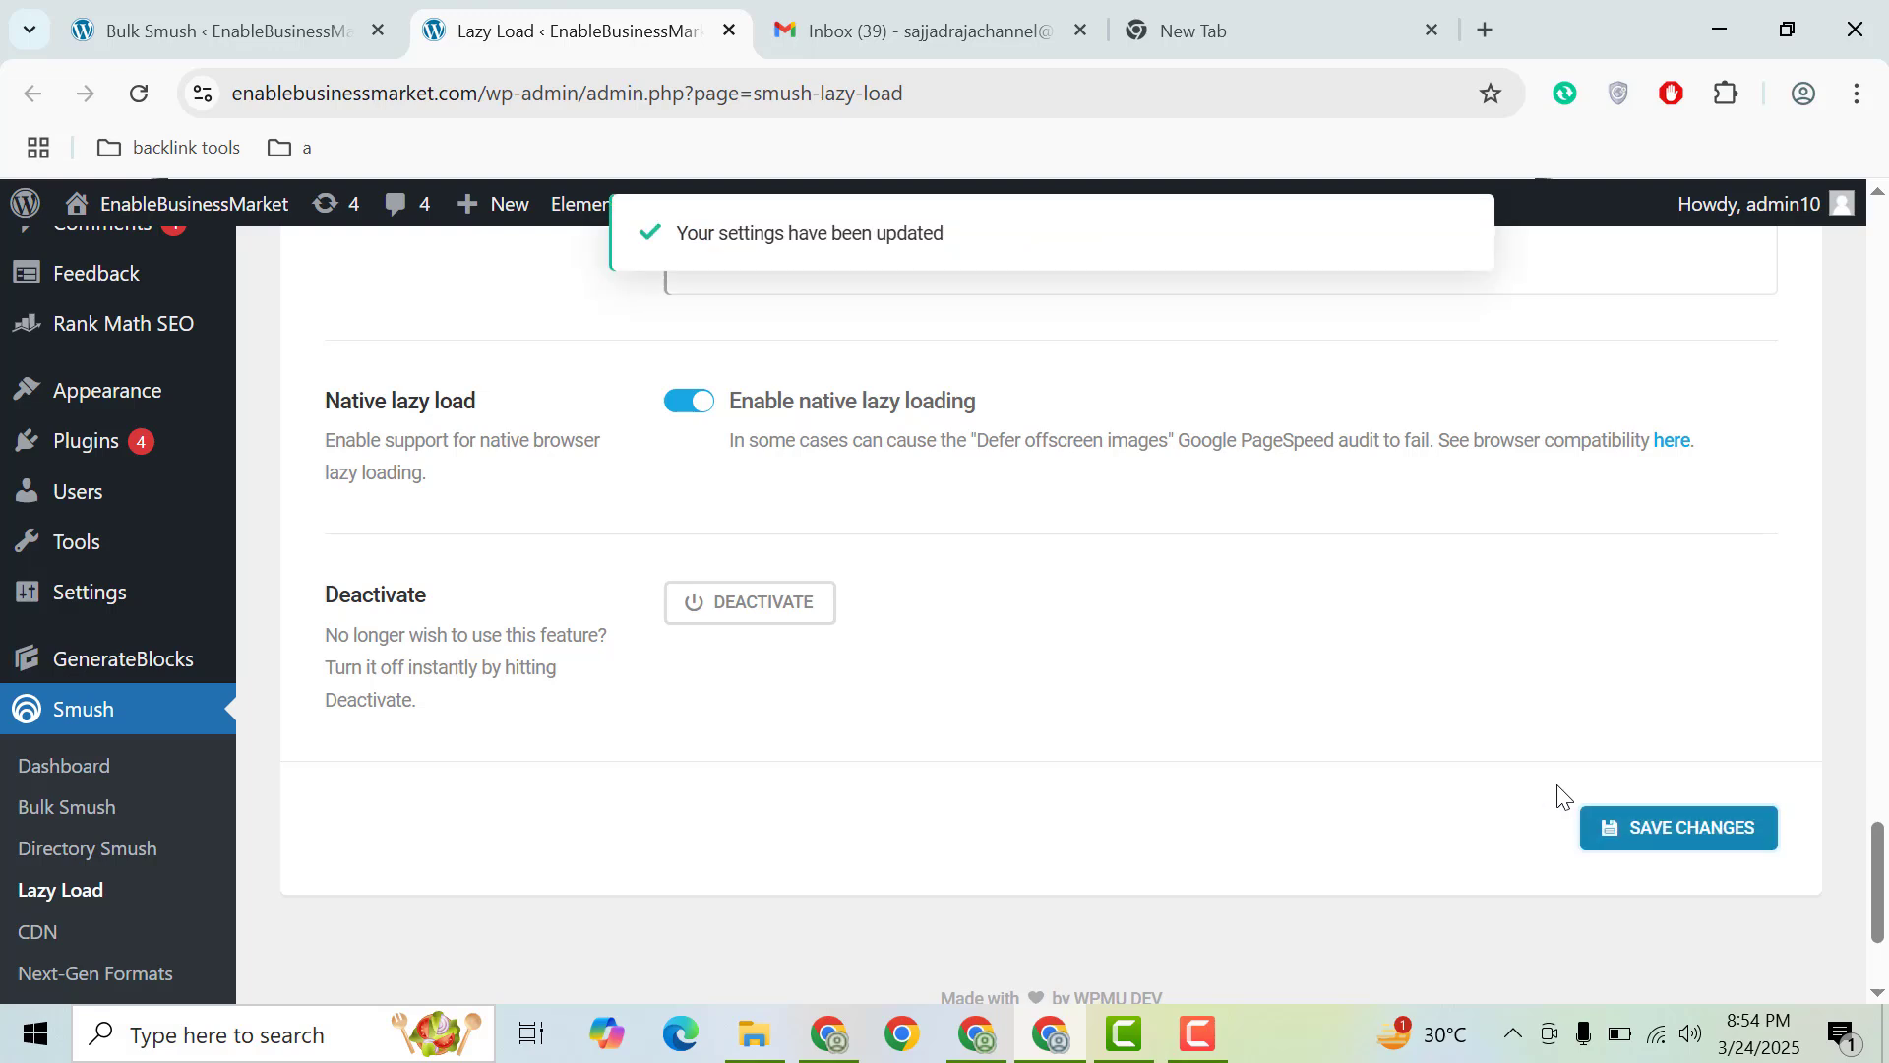
{"action": "left_click", "coordinate": [269, 10]}
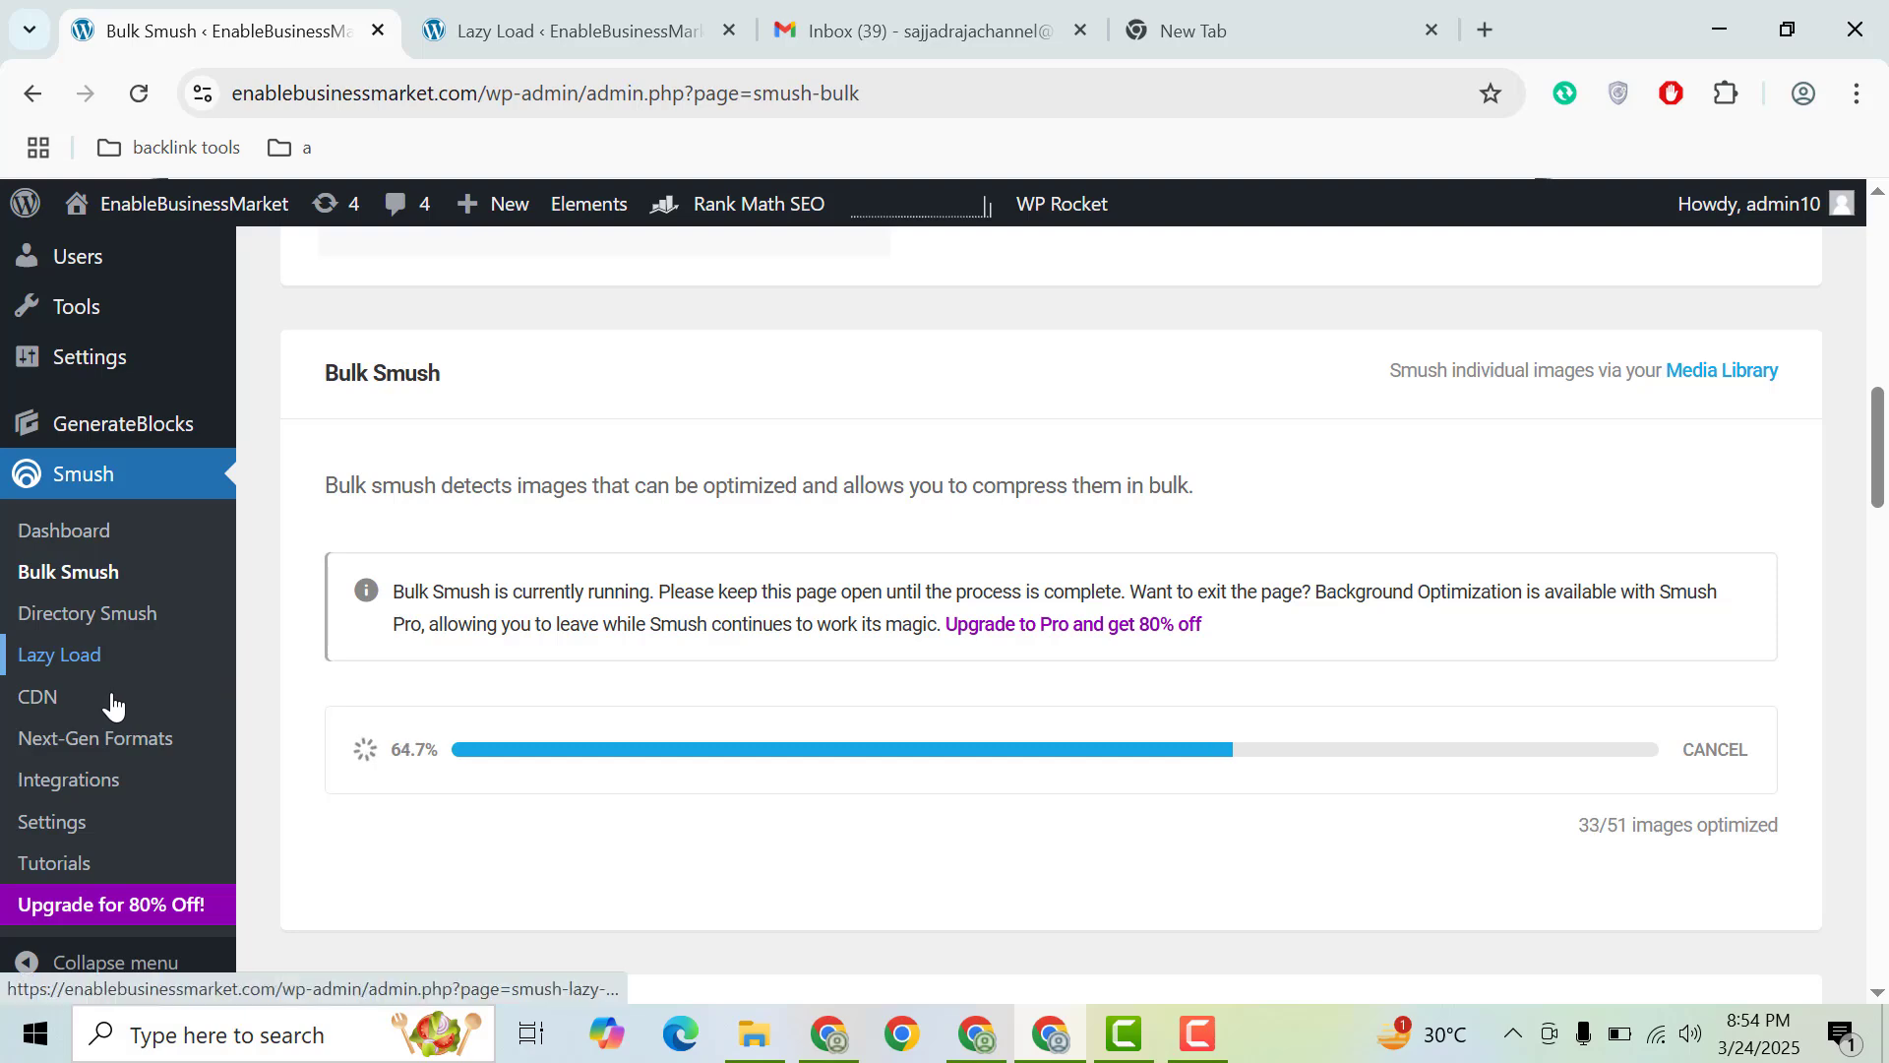
- Open Smush's general settings in a separate browser tab, enable detection of incorrectly sized images, and save the changes
{"action": "left_click", "coordinate": [52, 825], "text": "ctrl"}
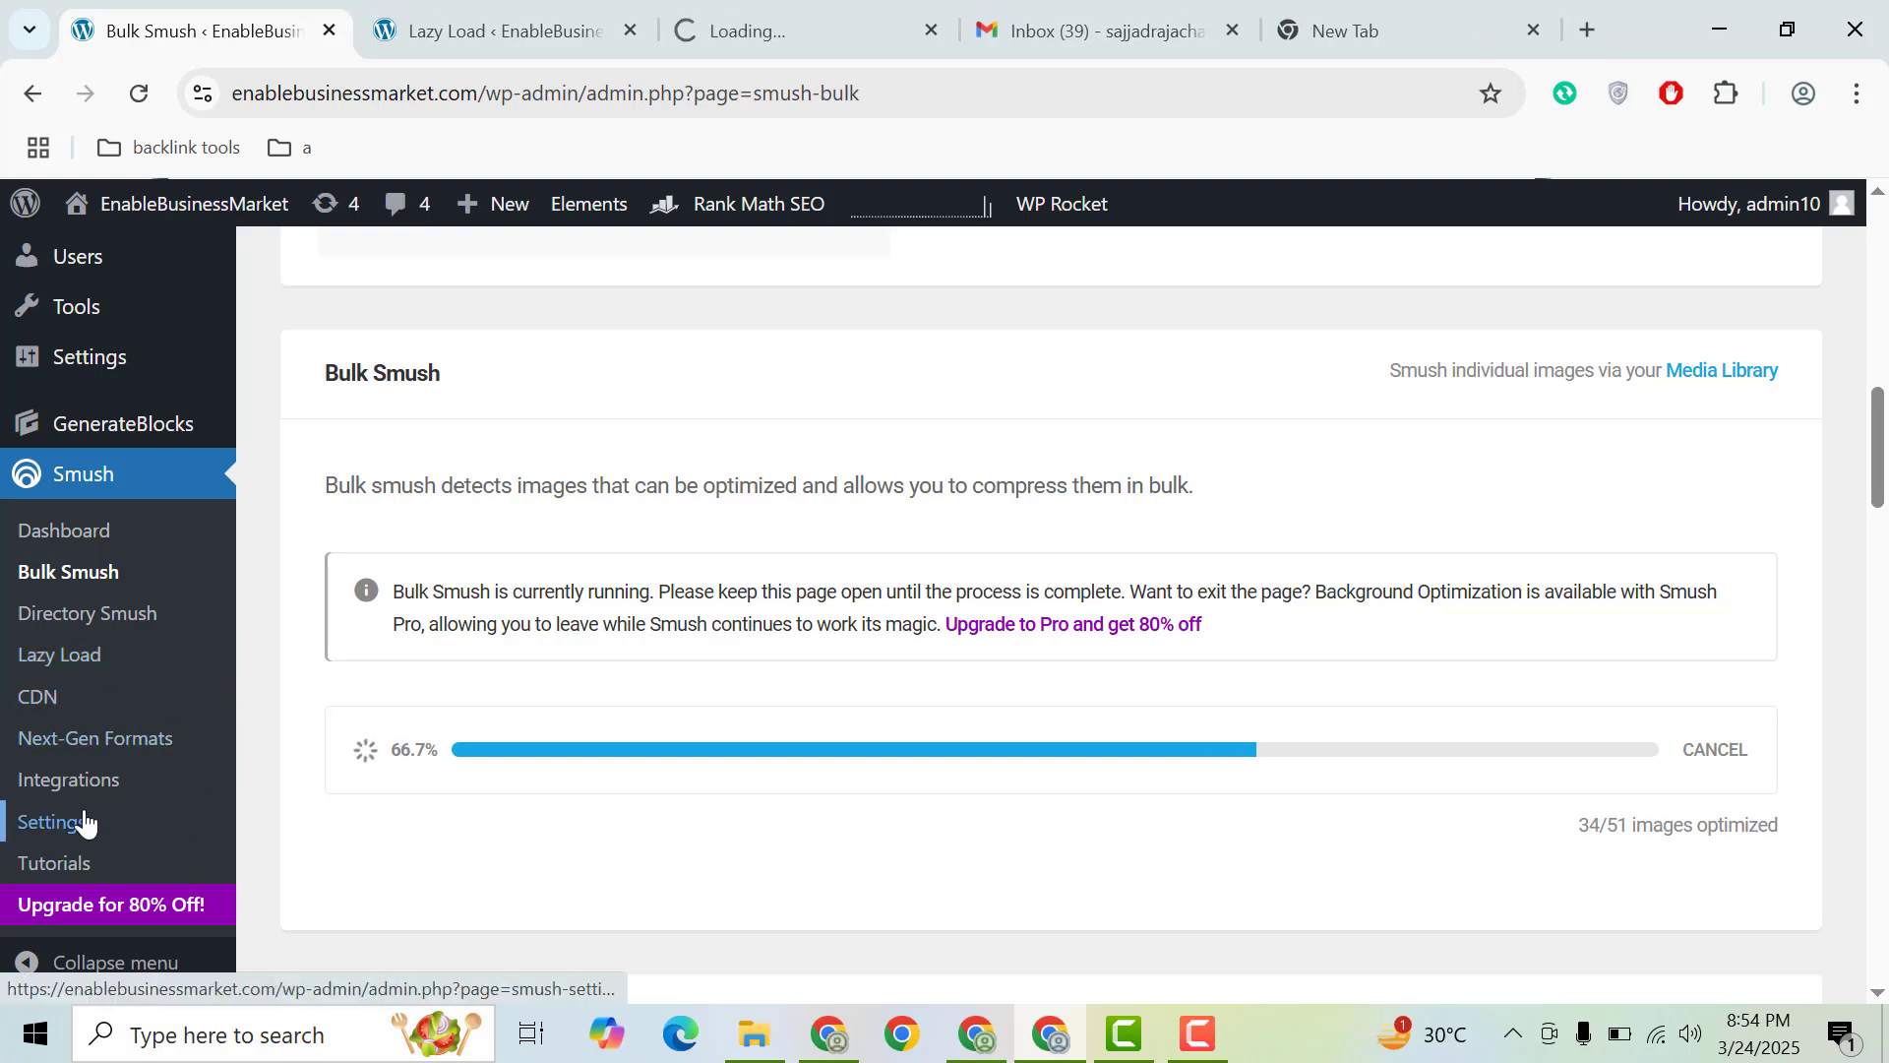
{"action": "left_click", "coordinate": [816, 12]}
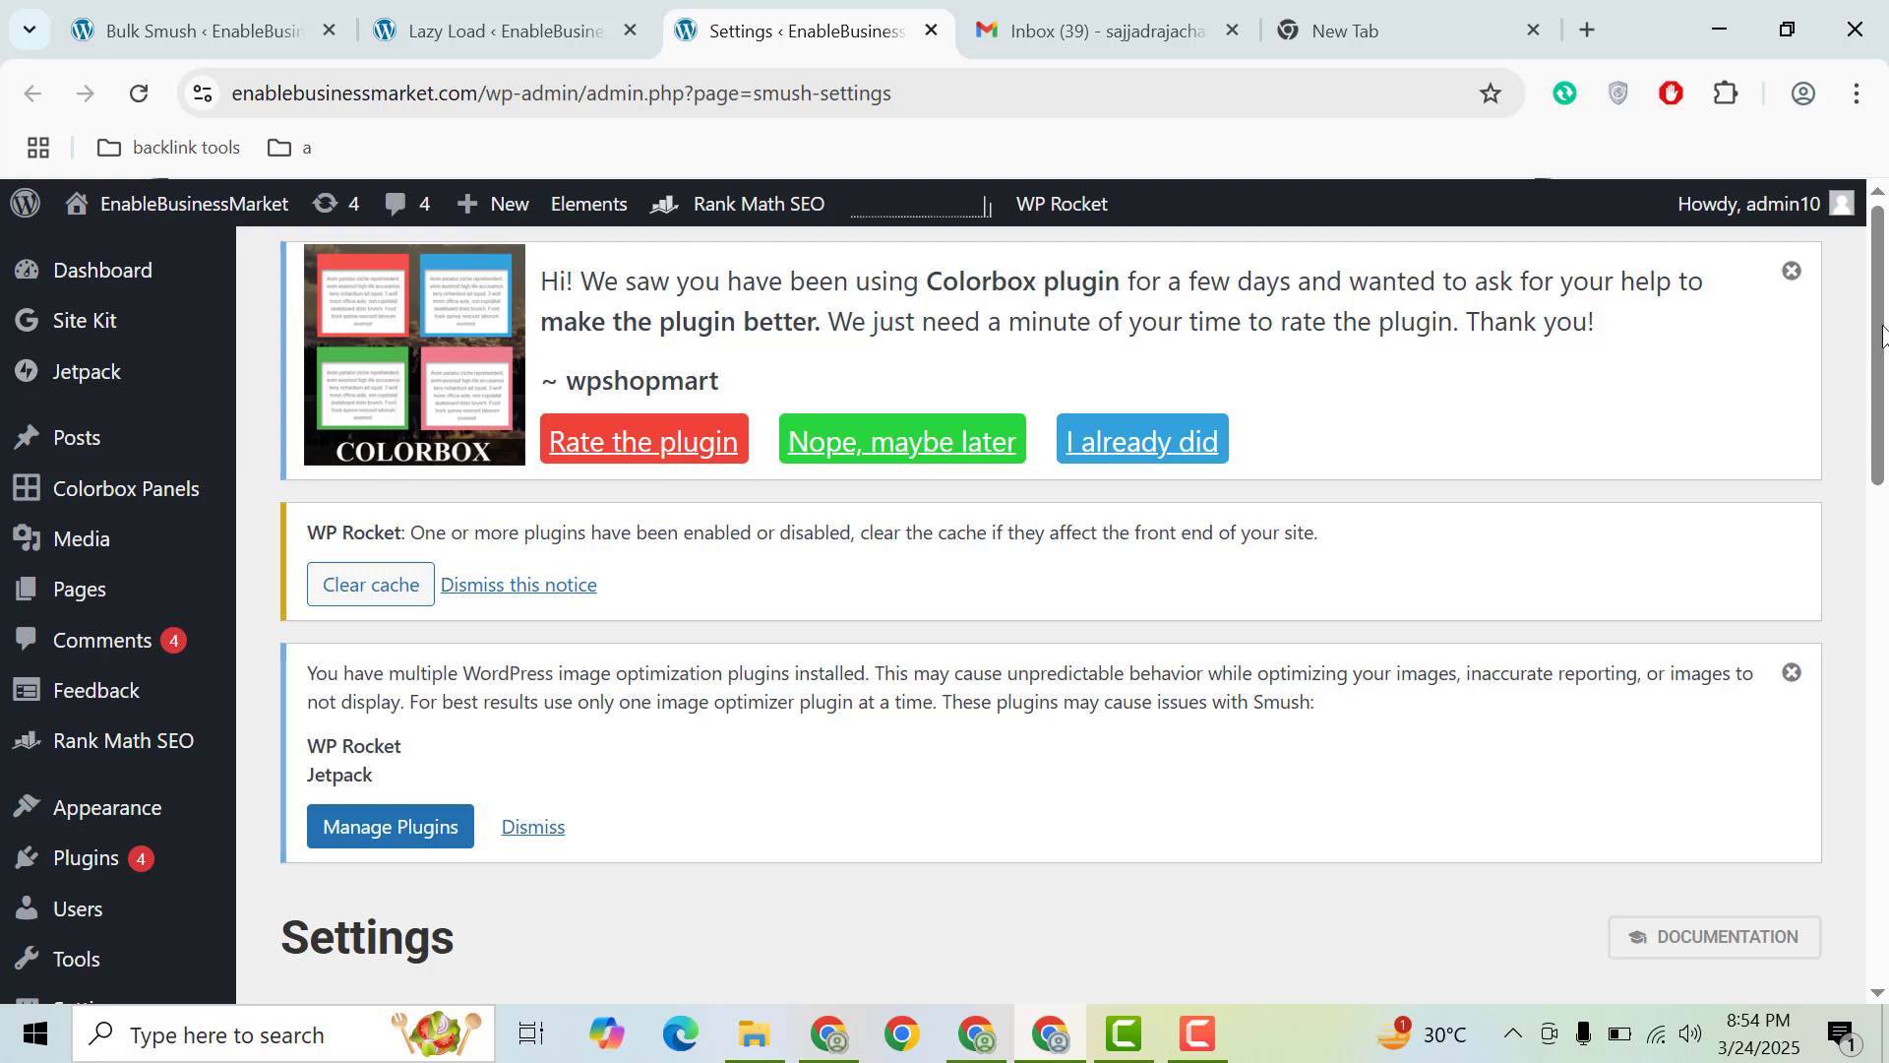
{"action": "left_click_drag", "start_coordinate": [1883, 335], "coordinate": [1883, 536]}
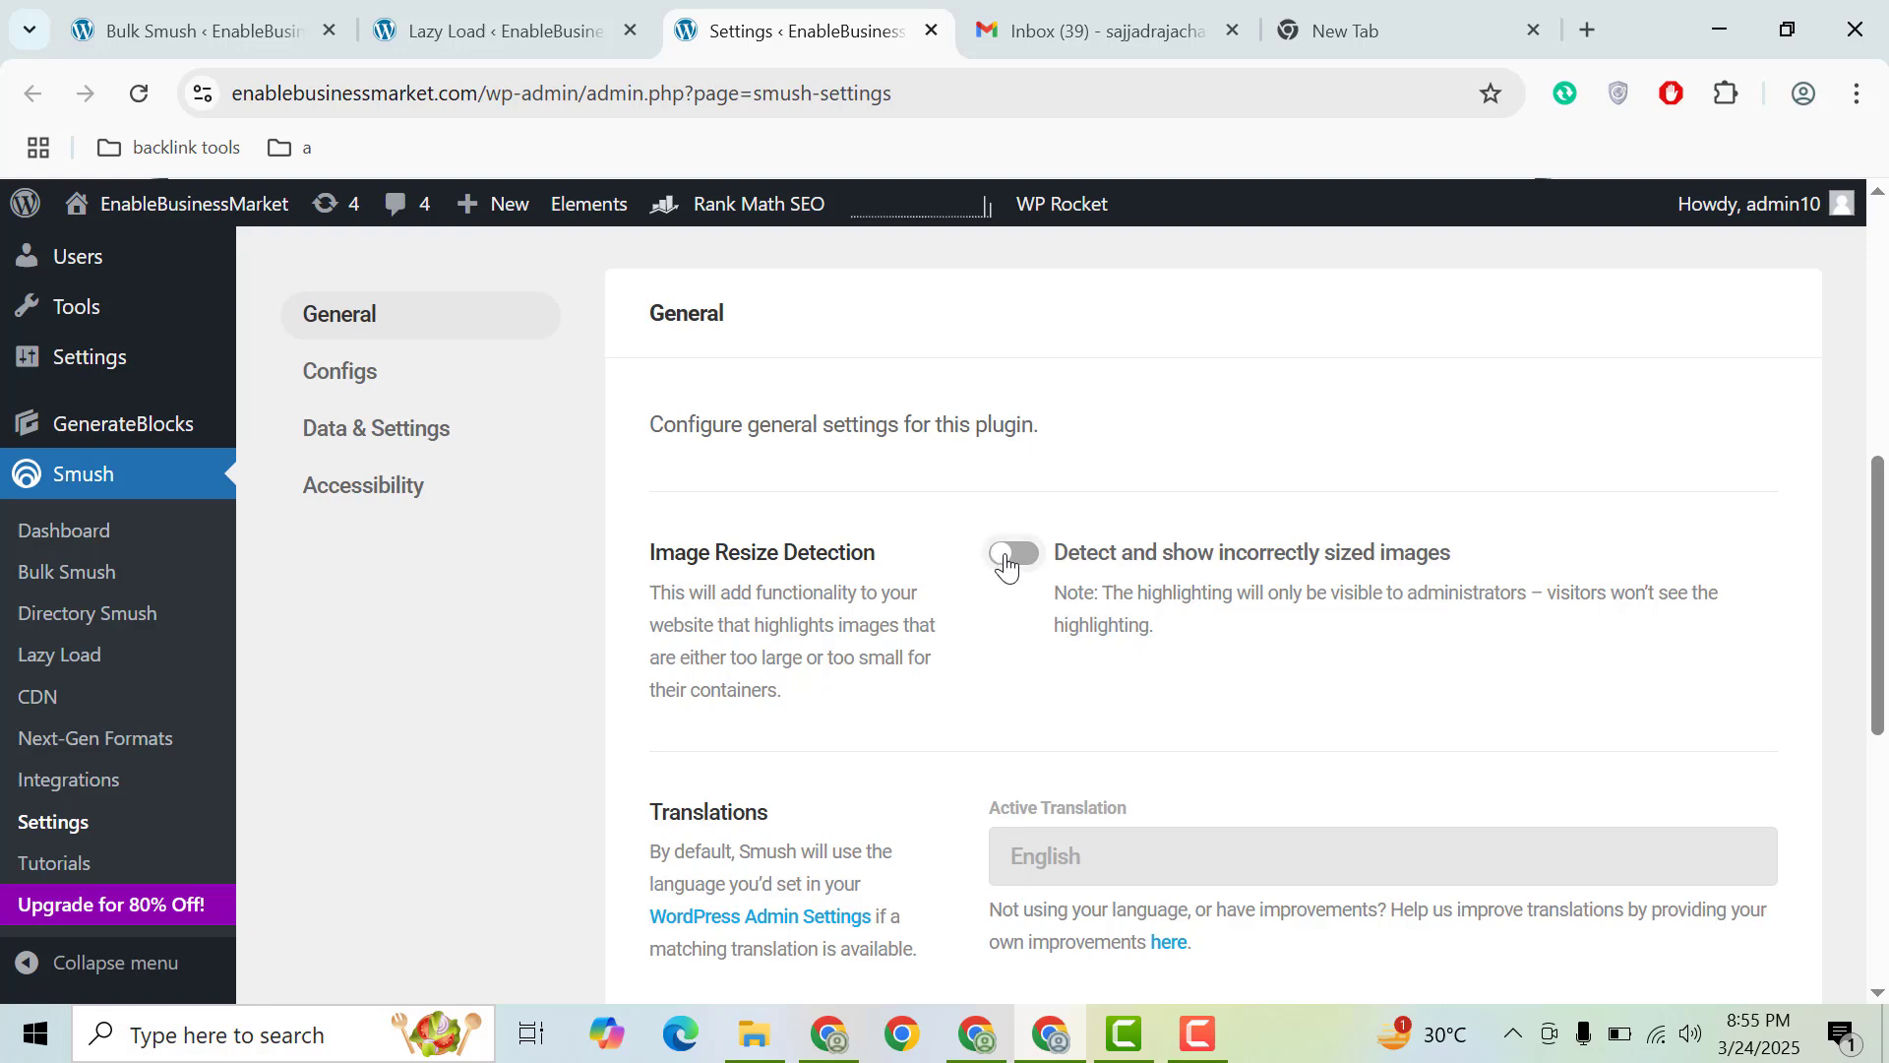
{"action": "left_click", "coordinate": [1006, 567]}
{"action": "left_click_drag", "start_coordinate": [1882, 586], "coordinate": [1883, 720]}
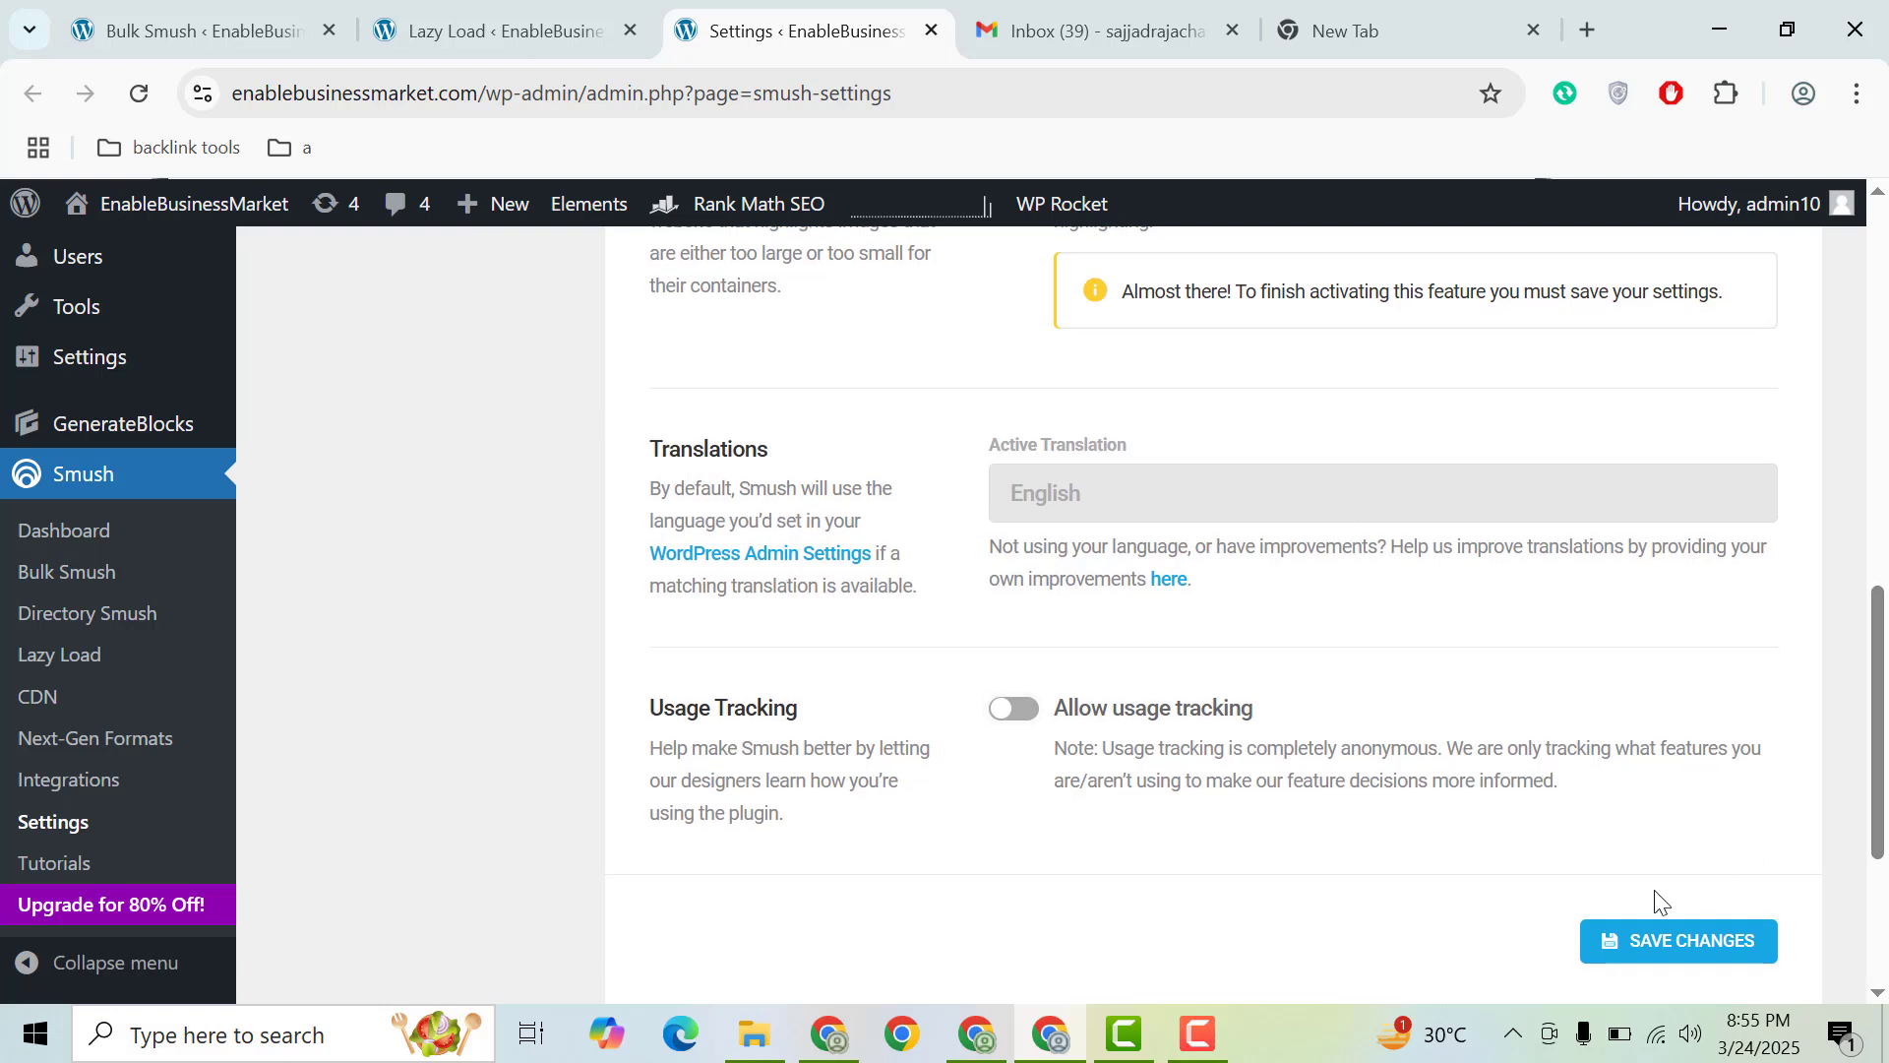
{"action": "left_click", "coordinate": [1643, 945]}
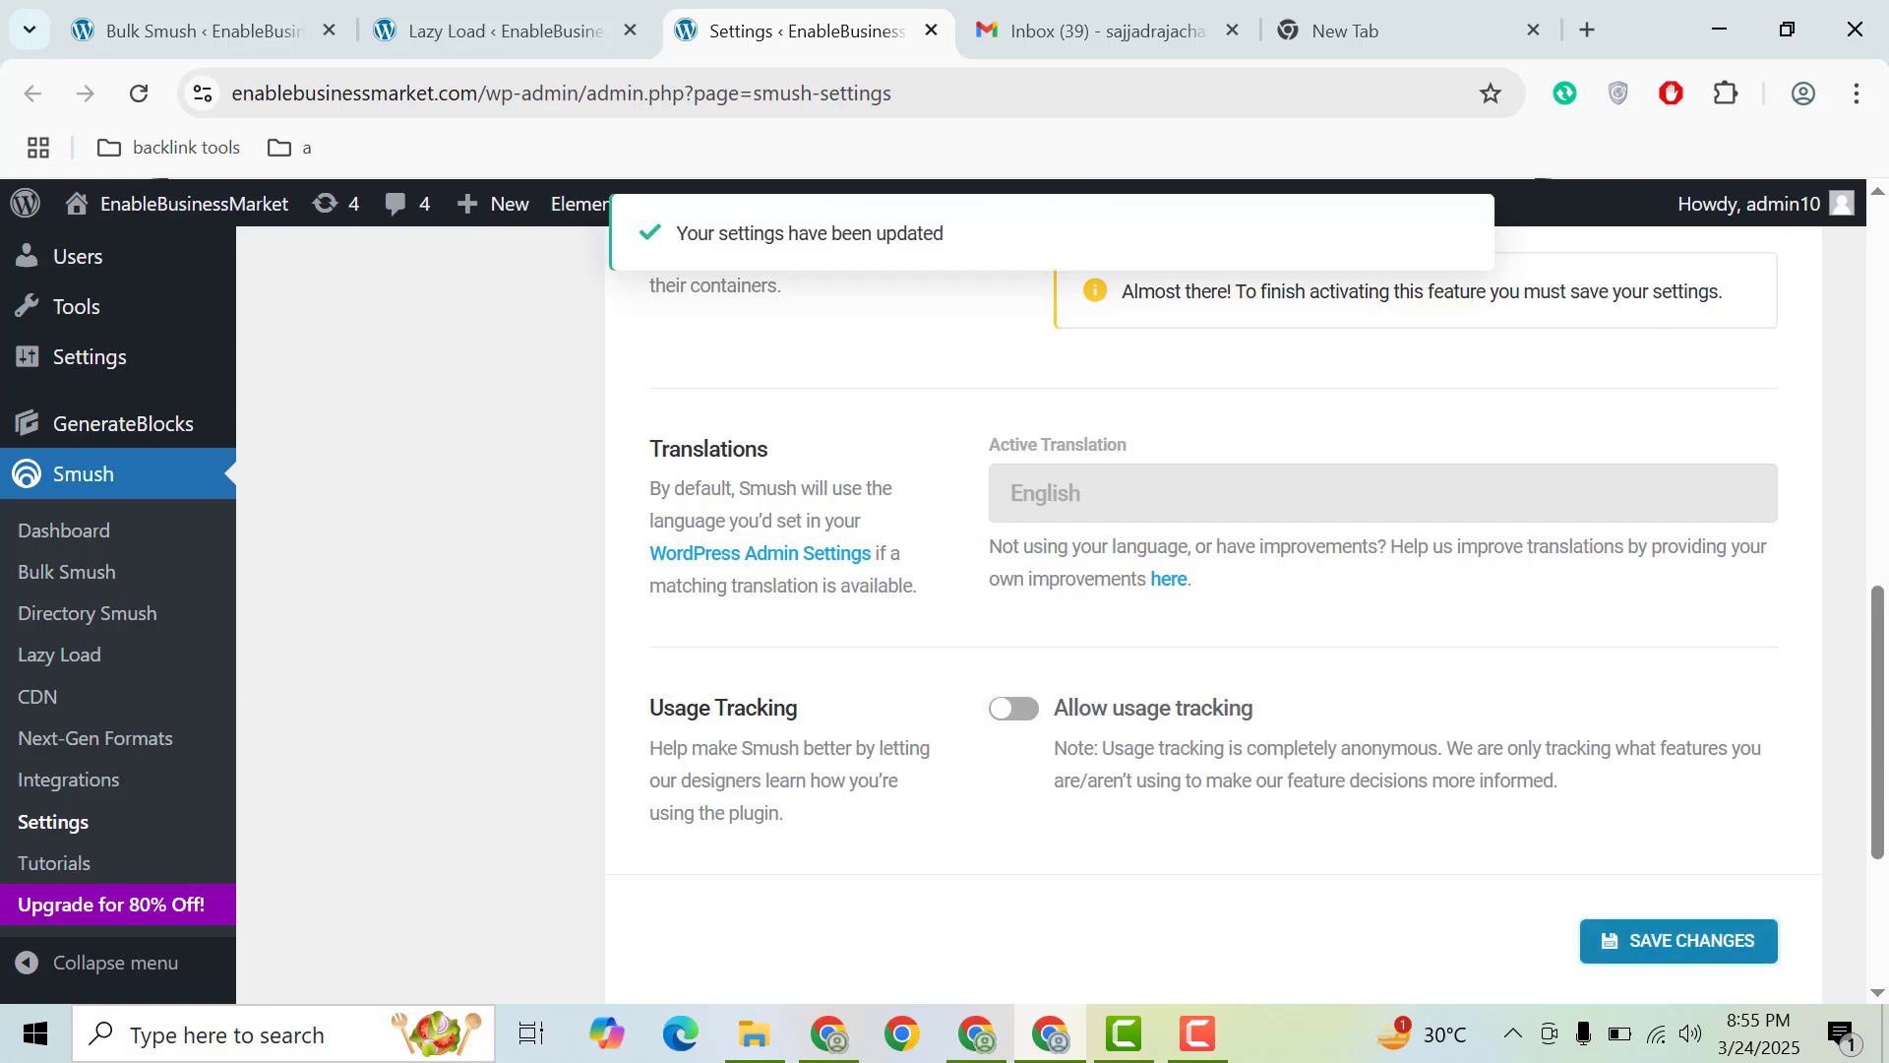
- Review the Configs, Data & Settings and Accessibility sections of Smush's settings
{"action": "left_click_drag", "start_coordinate": [1875, 782], "coordinate": [1870, 596]}
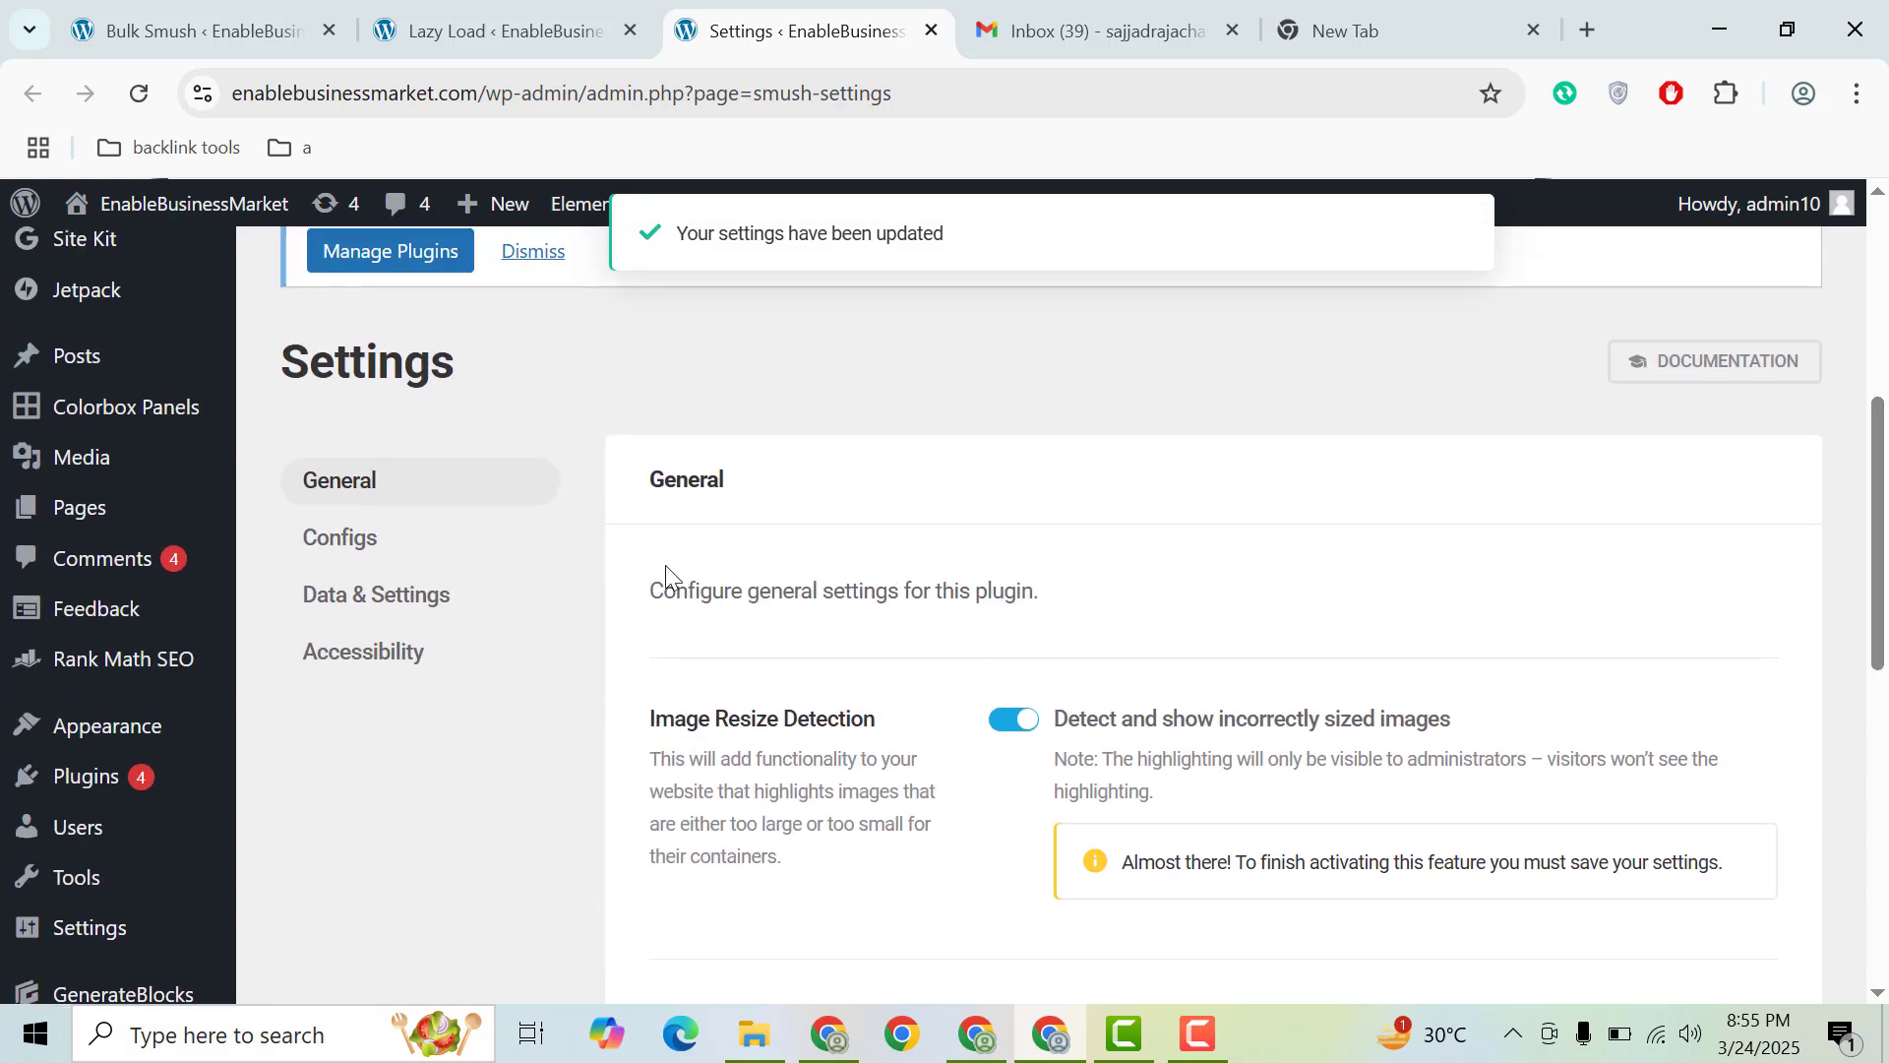
{"action": "left_click", "coordinate": [350, 554]}
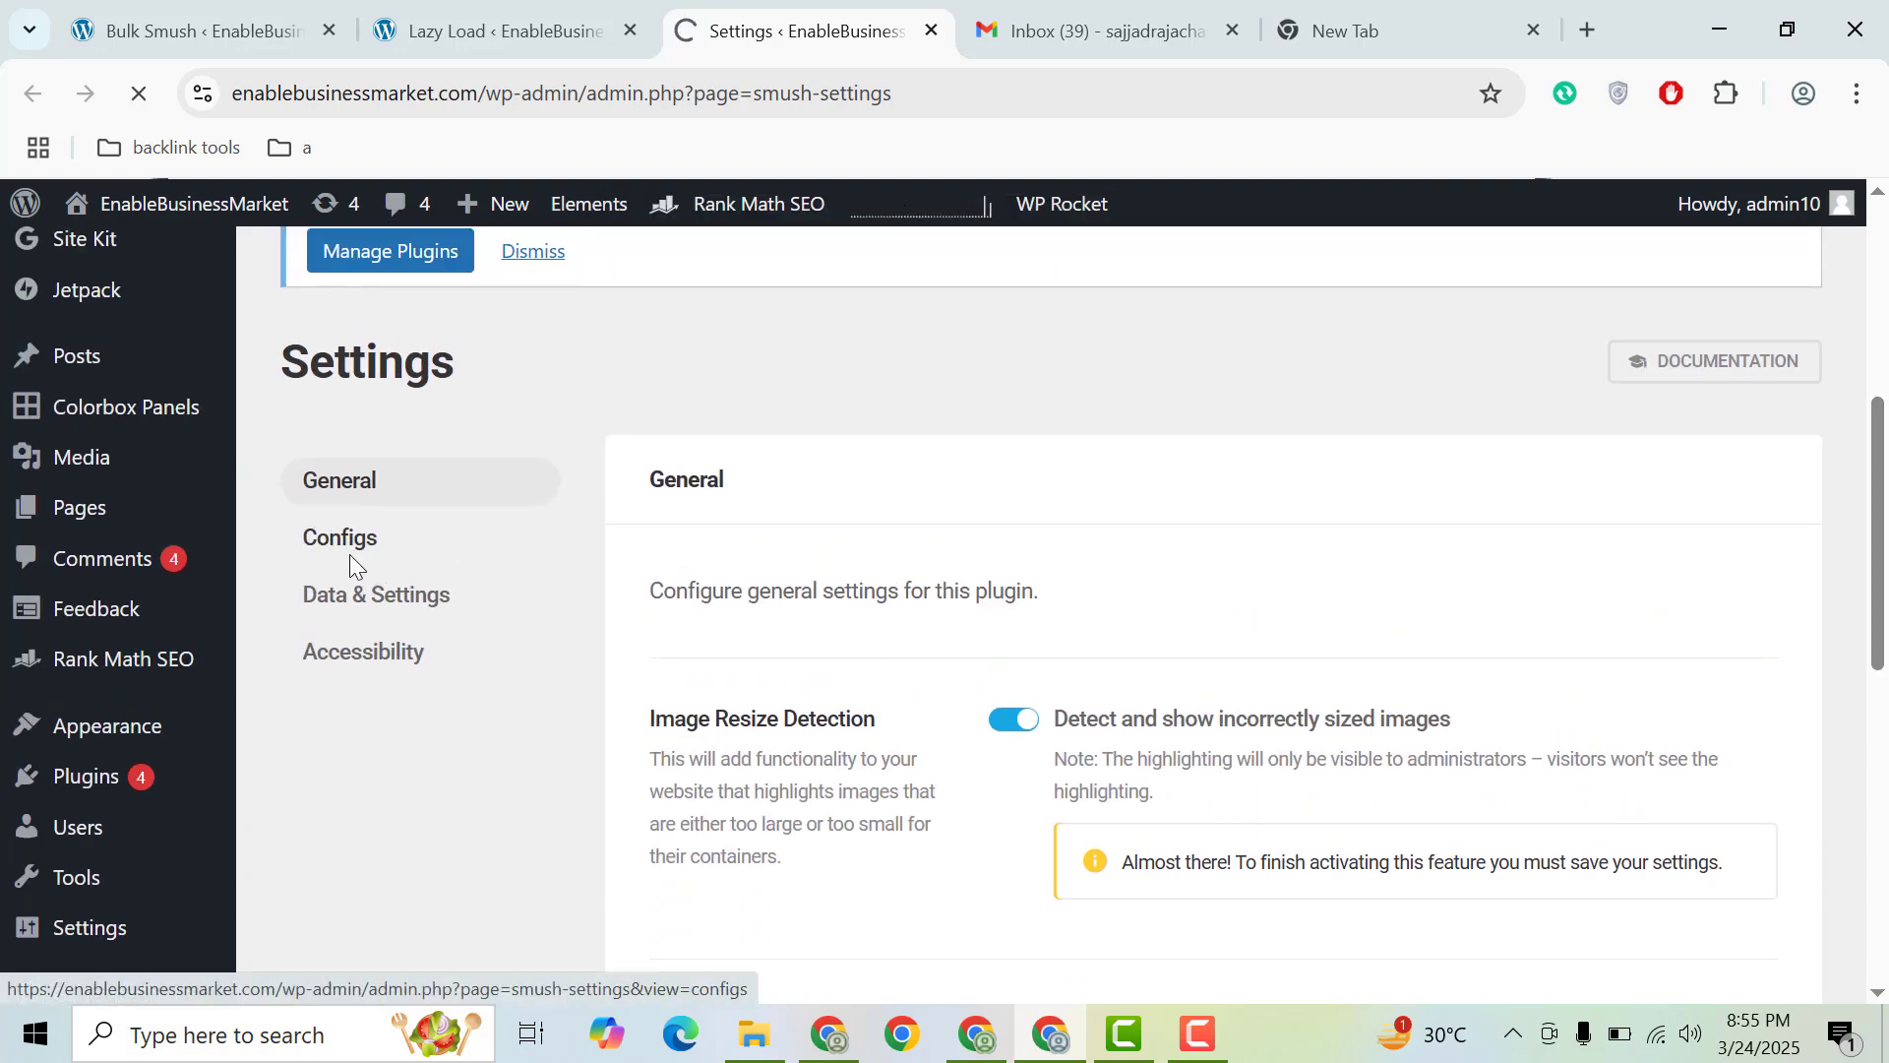
{"action": "left_click_drag", "start_coordinate": [1874, 433], "coordinate": [1886, 706]}
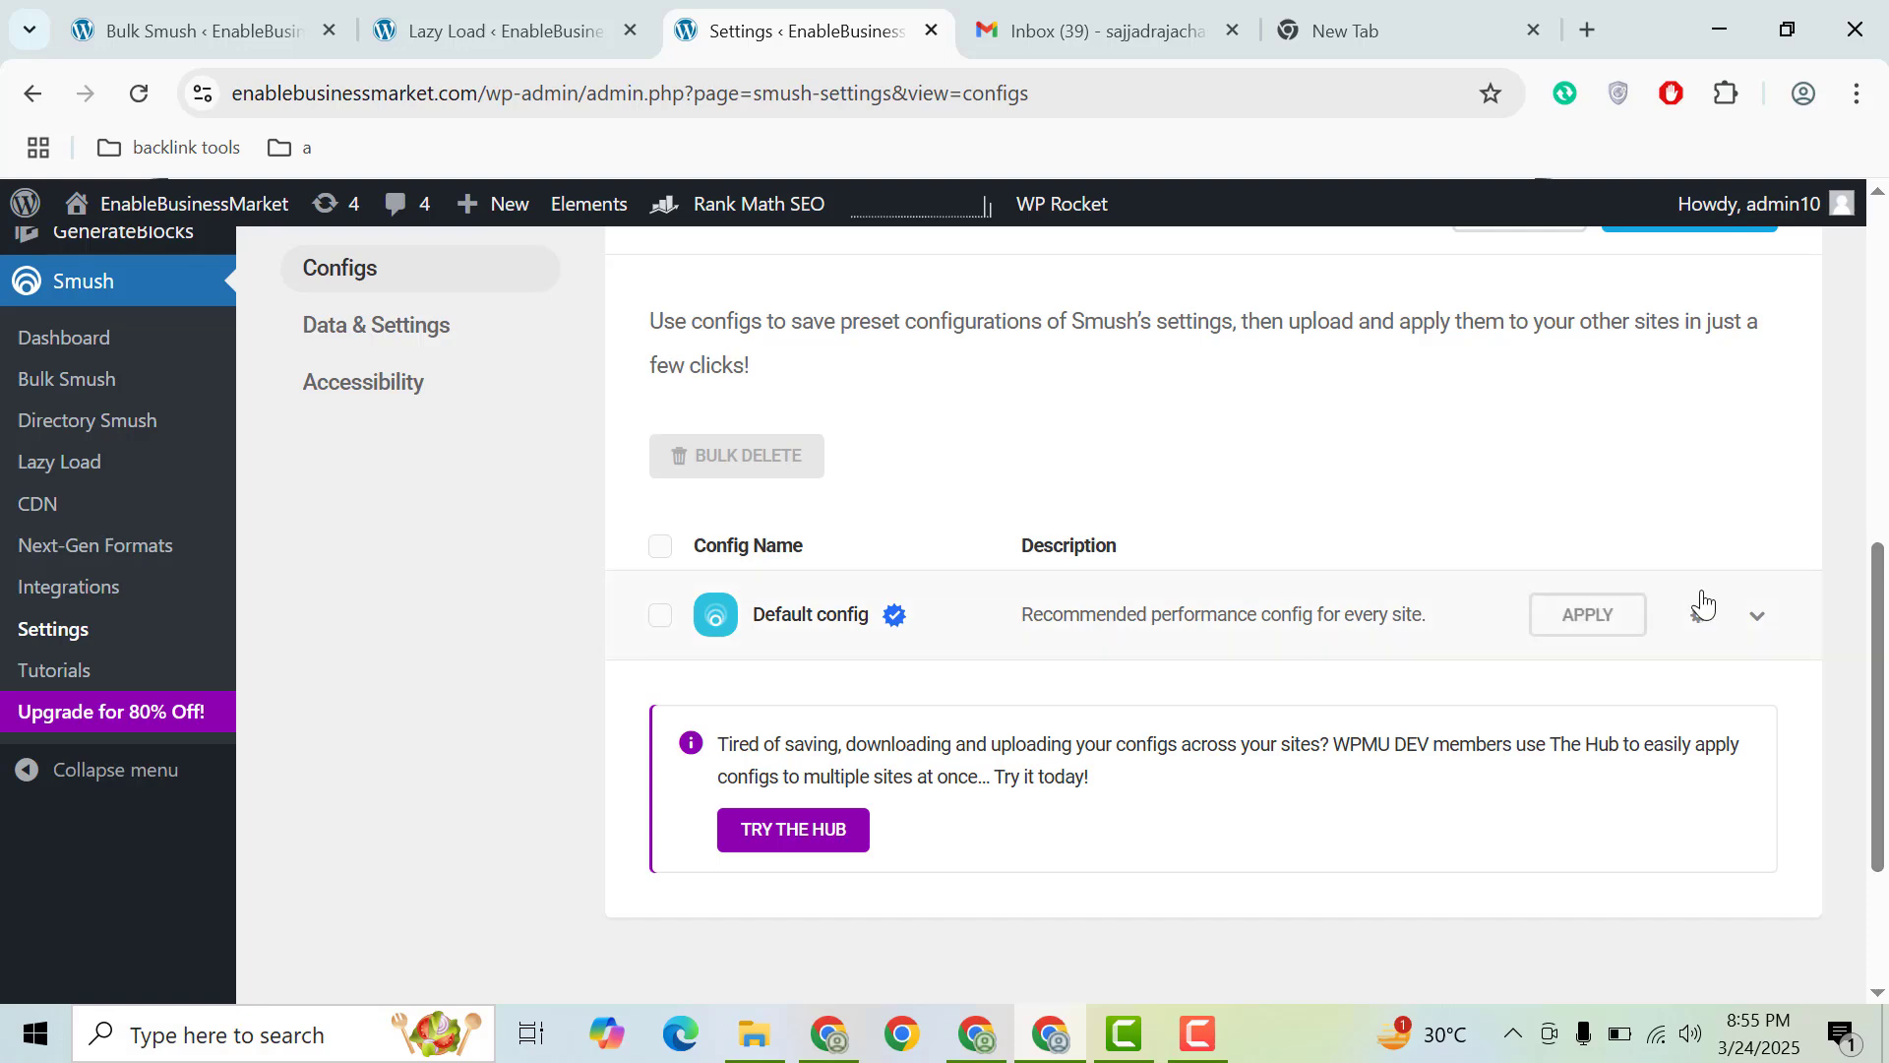
{"action": "scroll", "coordinate": [1827, 581], "scroll_direction": "up", "scroll_amount": 3}
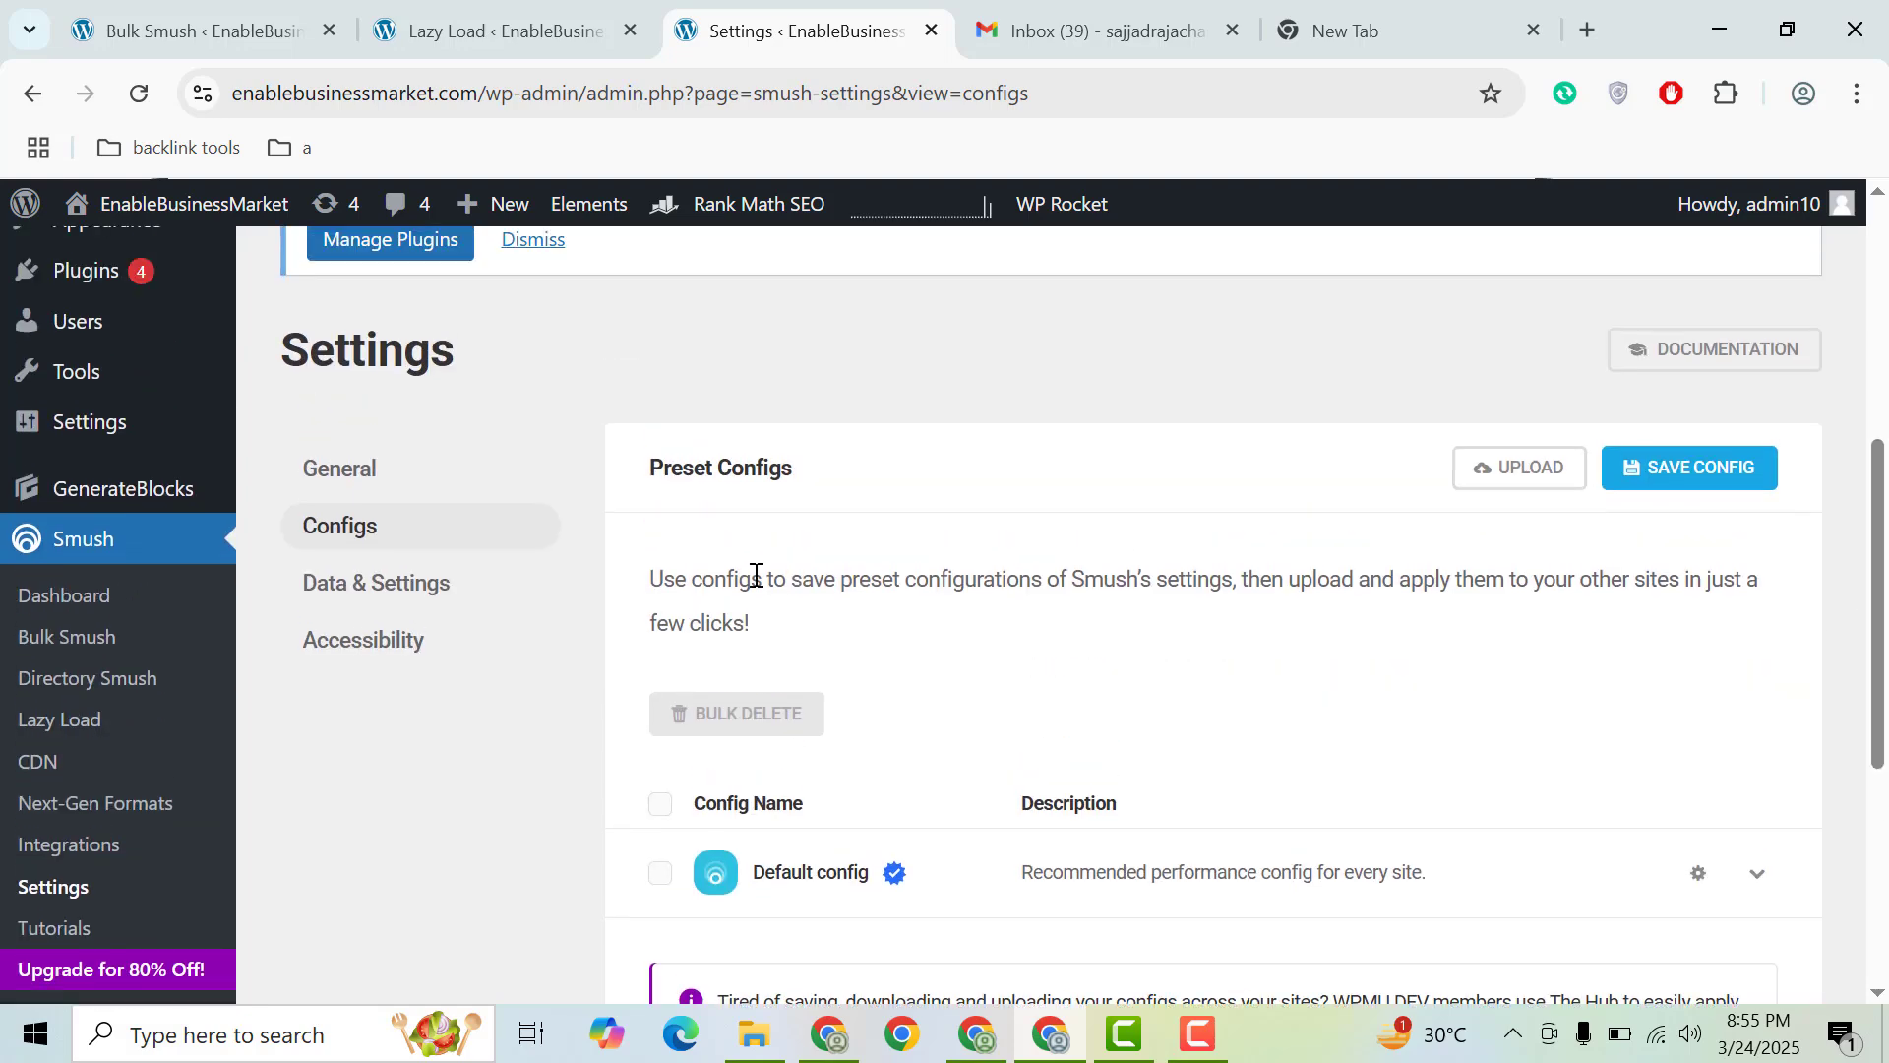
{"action": "left_click", "coordinate": [426, 596]}
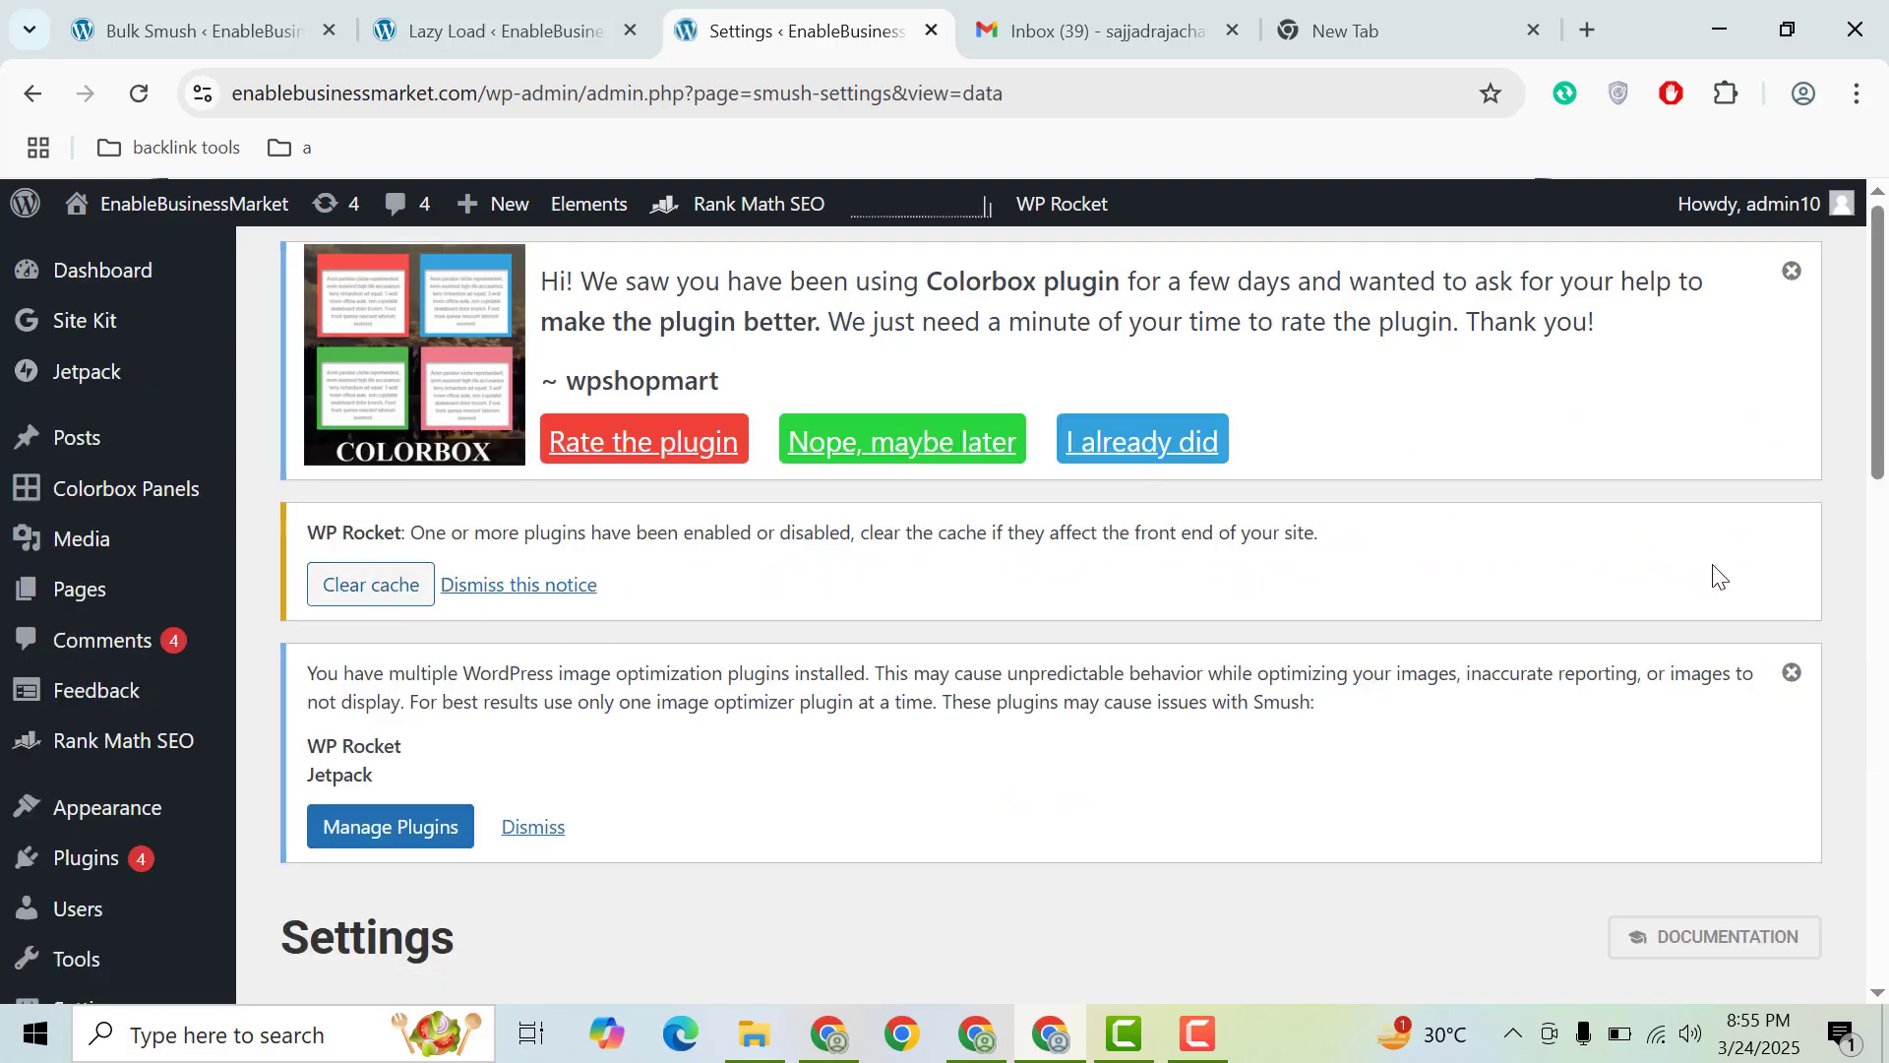
{"action": "scroll", "coordinate": [1751, 551], "scroll_direction": "down", "scroll_amount": 8}
{"action": "scroll", "coordinate": [1867, 581], "scroll_direction": "down", "scroll_amount": 2}
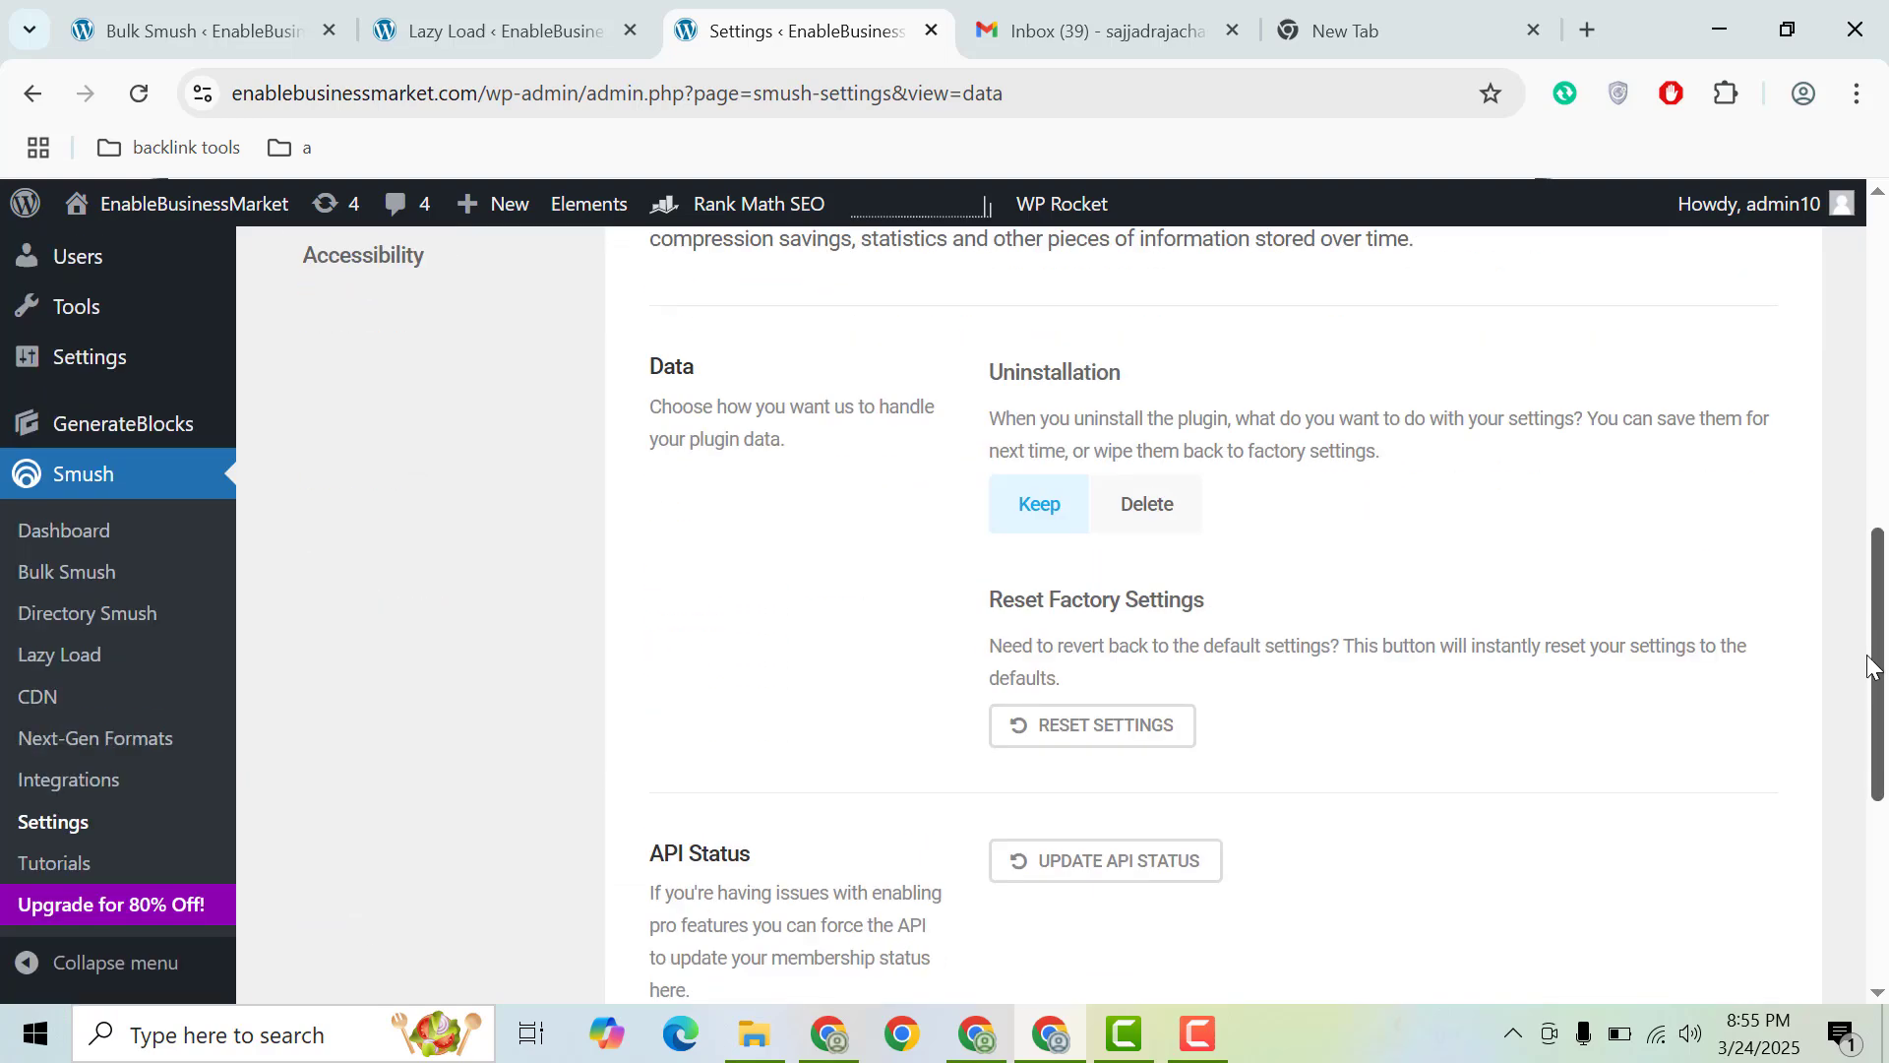
{"action": "scroll", "coordinate": [1869, 666], "scroll_direction": "down", "scroll_amount": 3}
{"action": "scroll", "coordinate": [1870, 679], "scroll_direction": "up", "scroll_amount": 5}
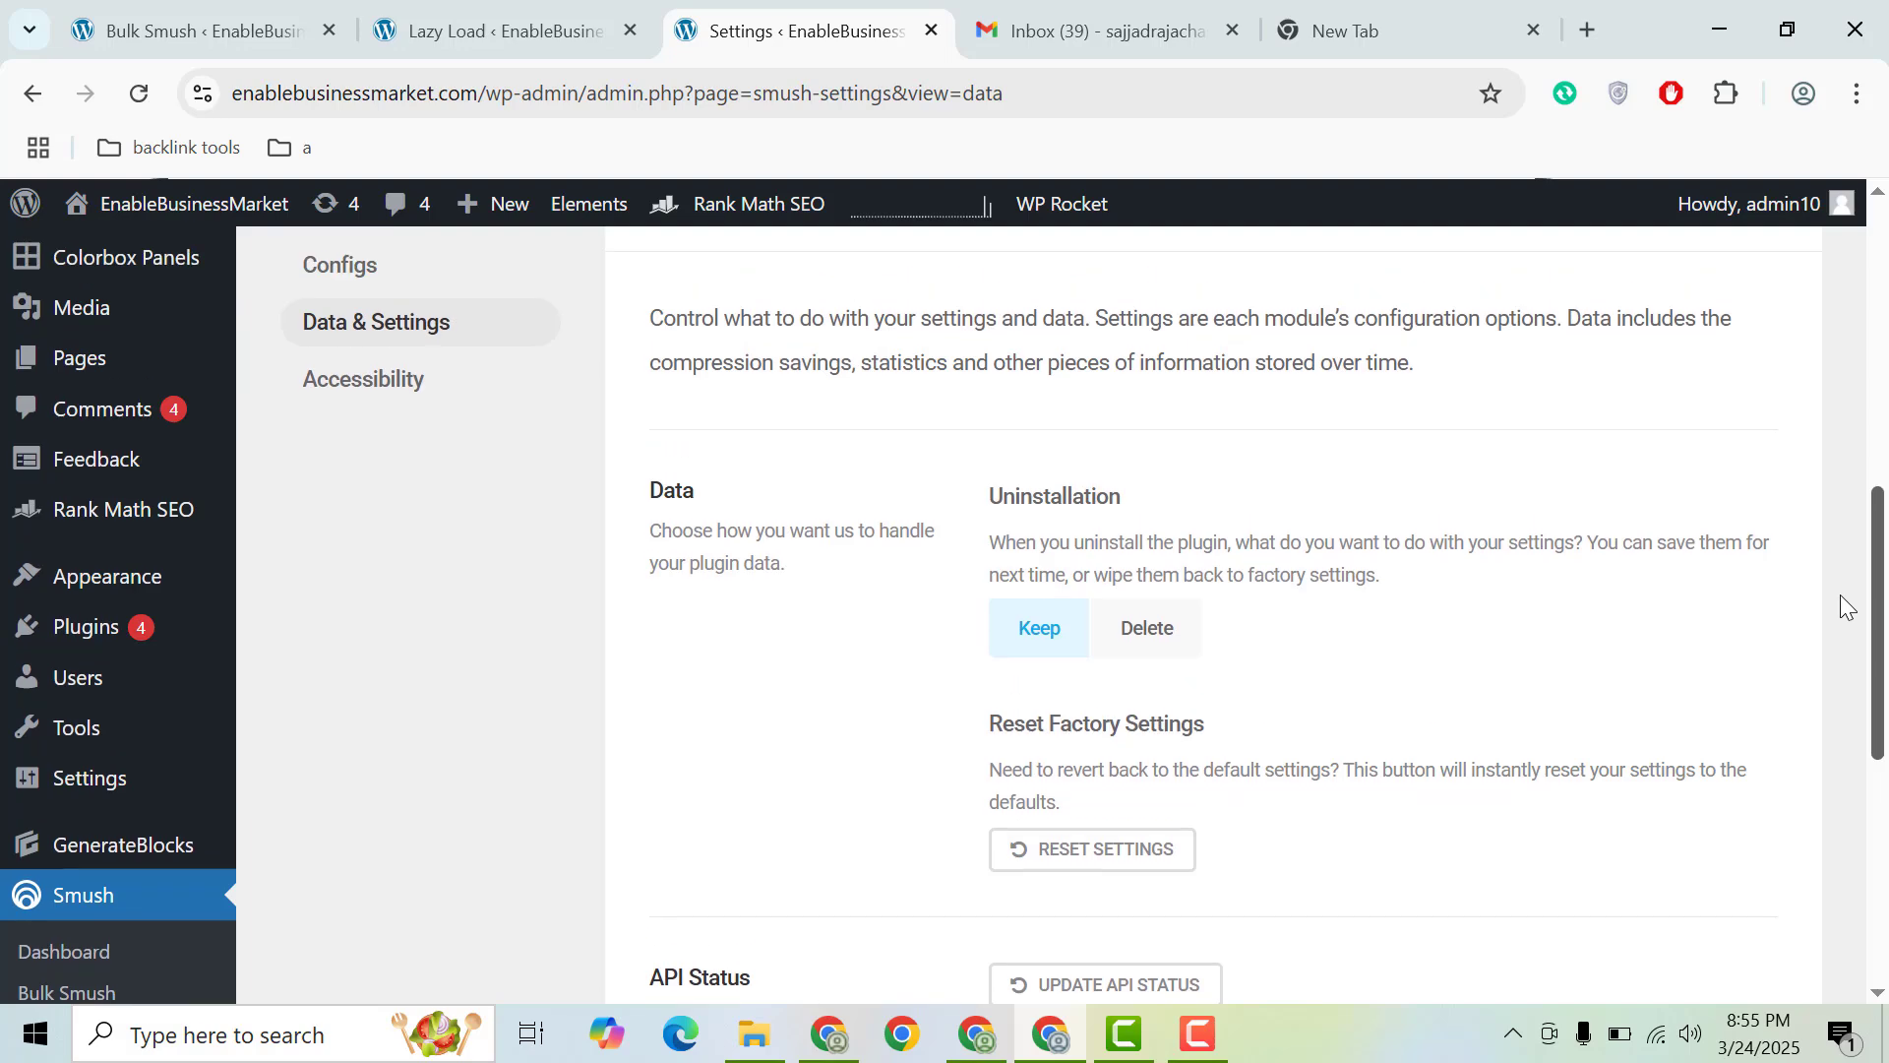
{"action": "scroll", "coordinate": [1848, 606], "scroll_direction": "up", "scroll_amount": 1}
{"action": "left_click", "coordinate": [357, 503]}
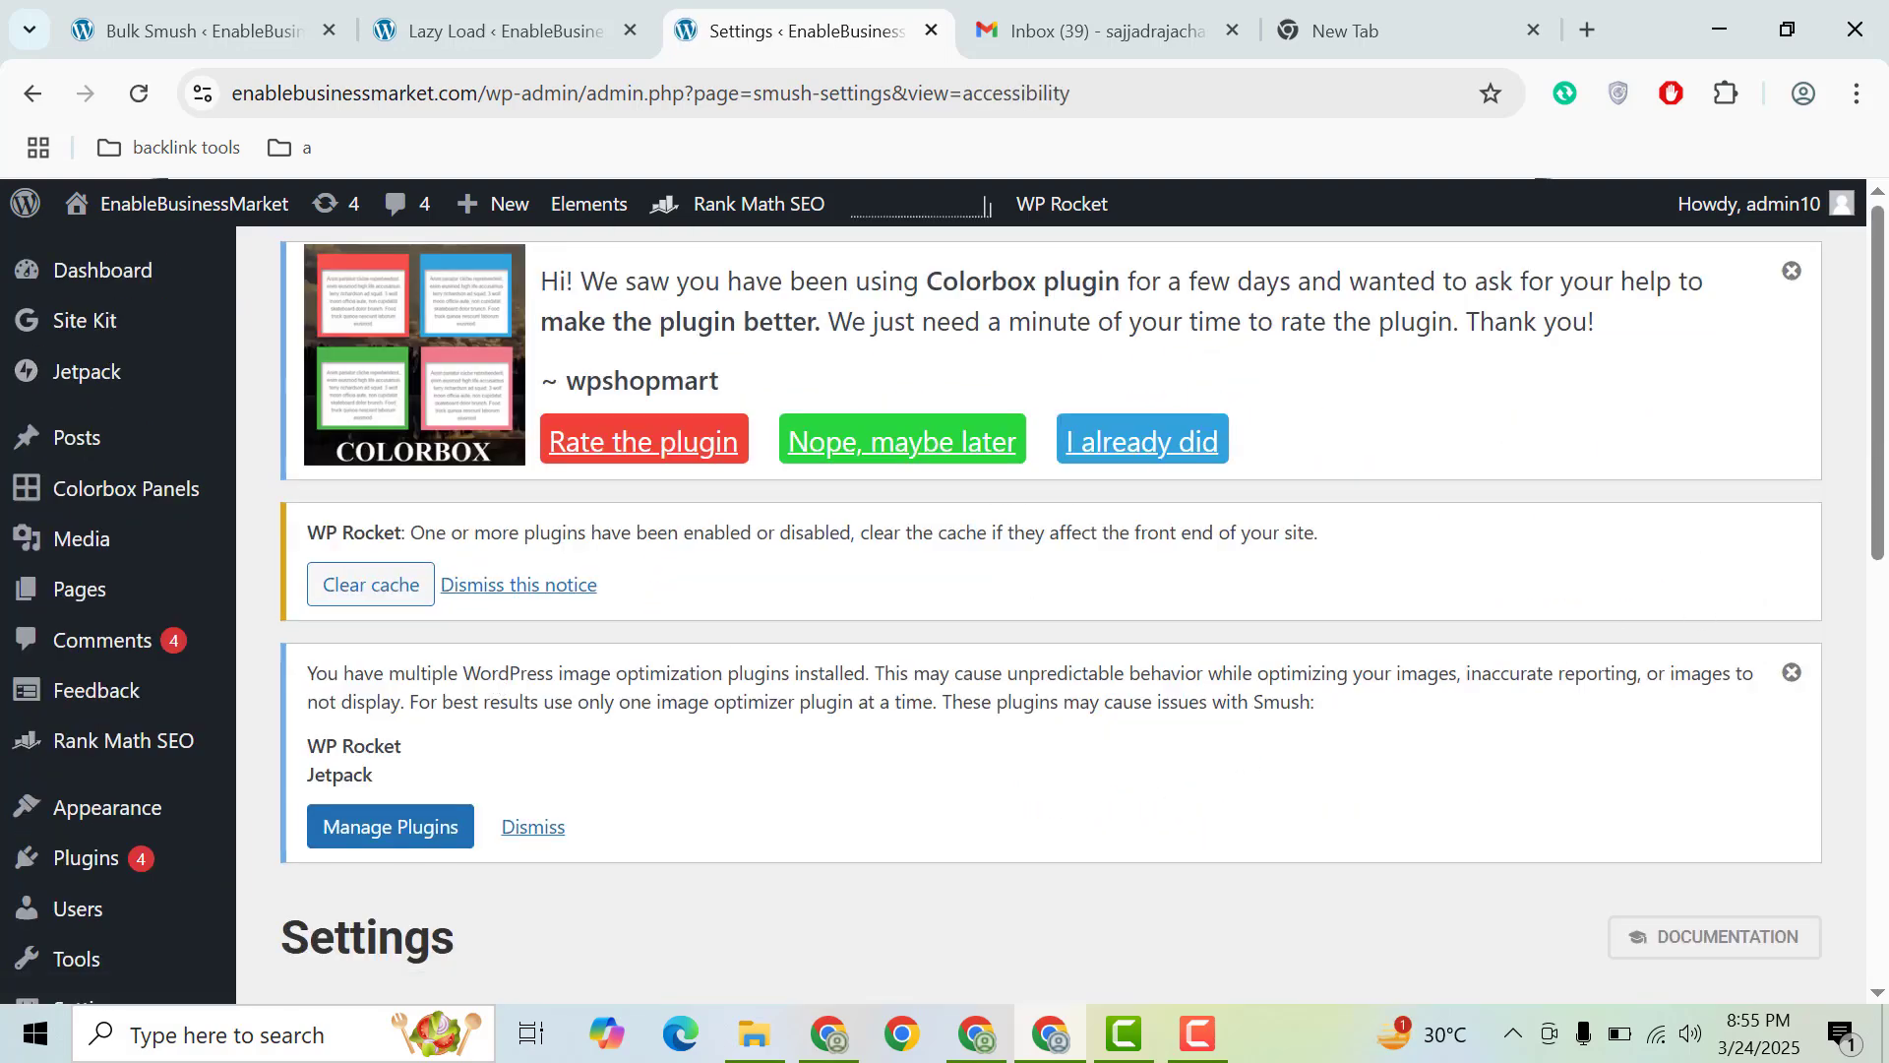
{"action": "scroll", "coordinate": [1884, 629], "scroll_direction": "down", "scroll_amount": 8}
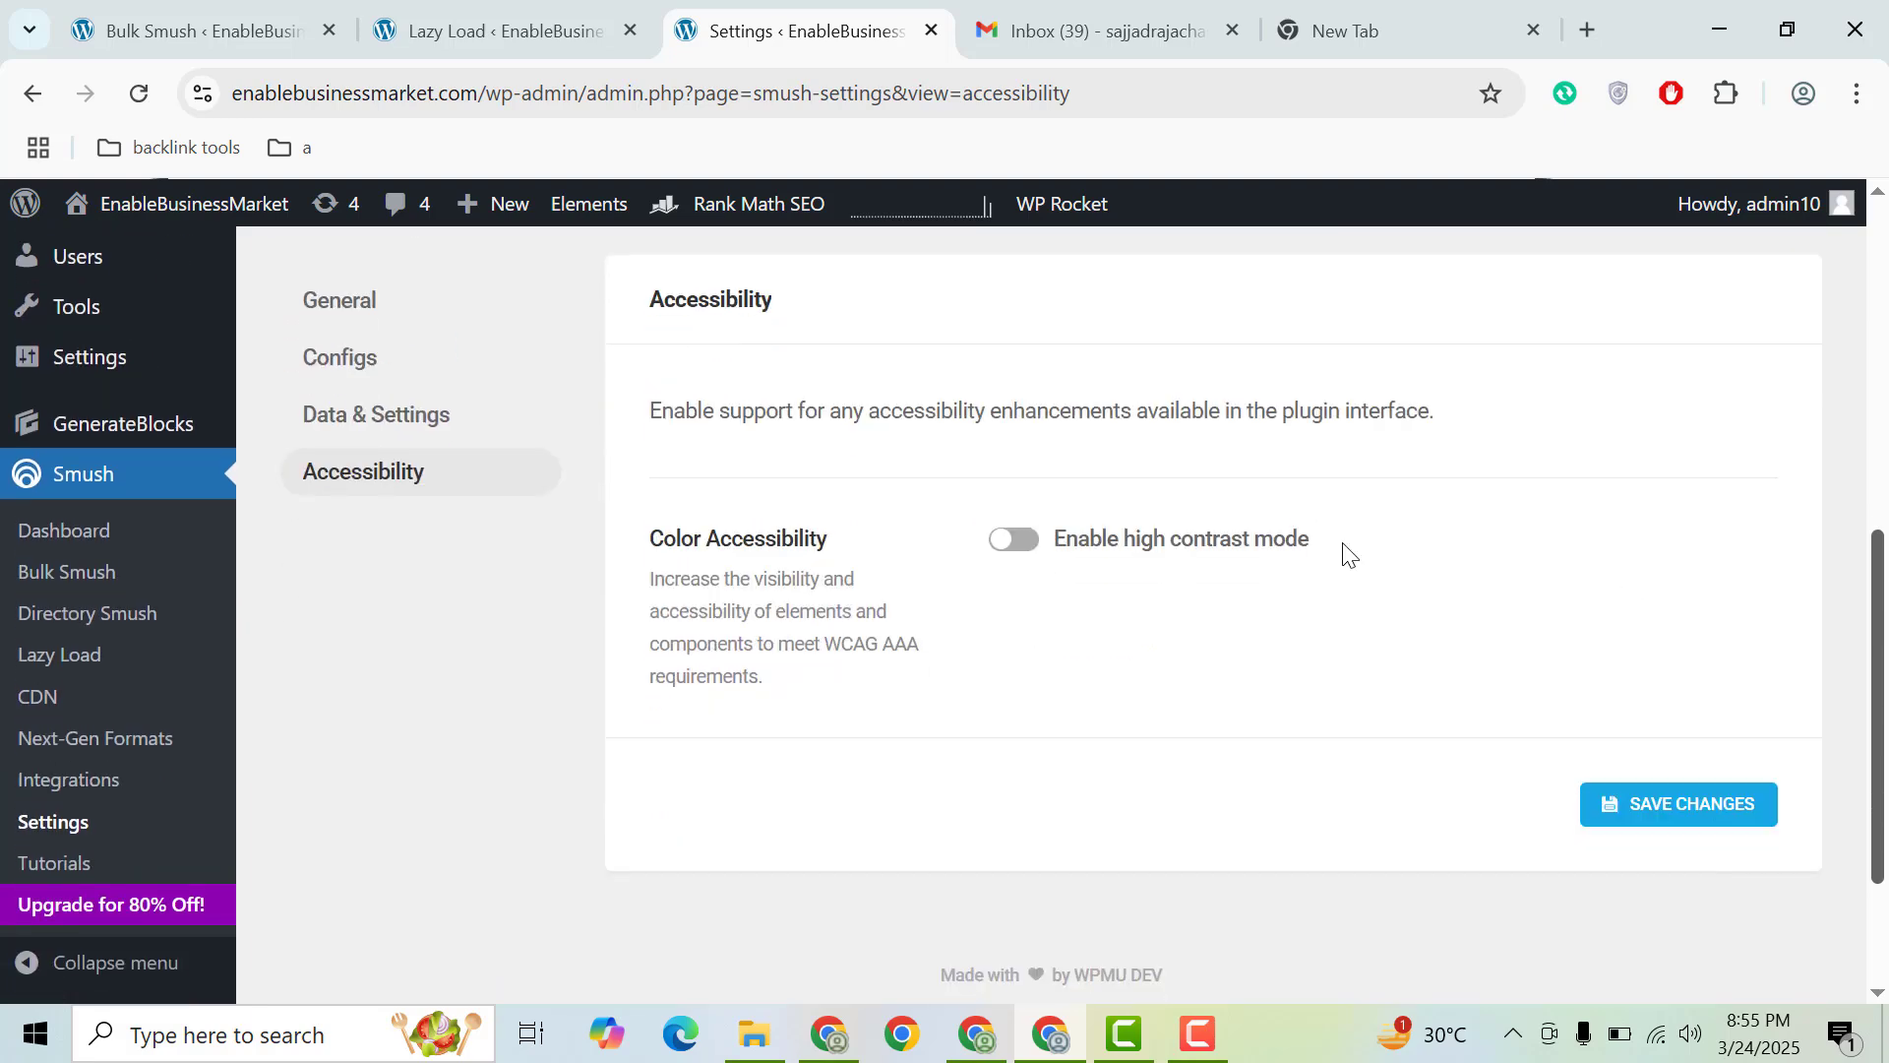
- Return to the Bulk Smush page, resume compression of the remaining images, and check the completion status and optimization summary
{"action": "left_click", "coordinate": [233, 8]}
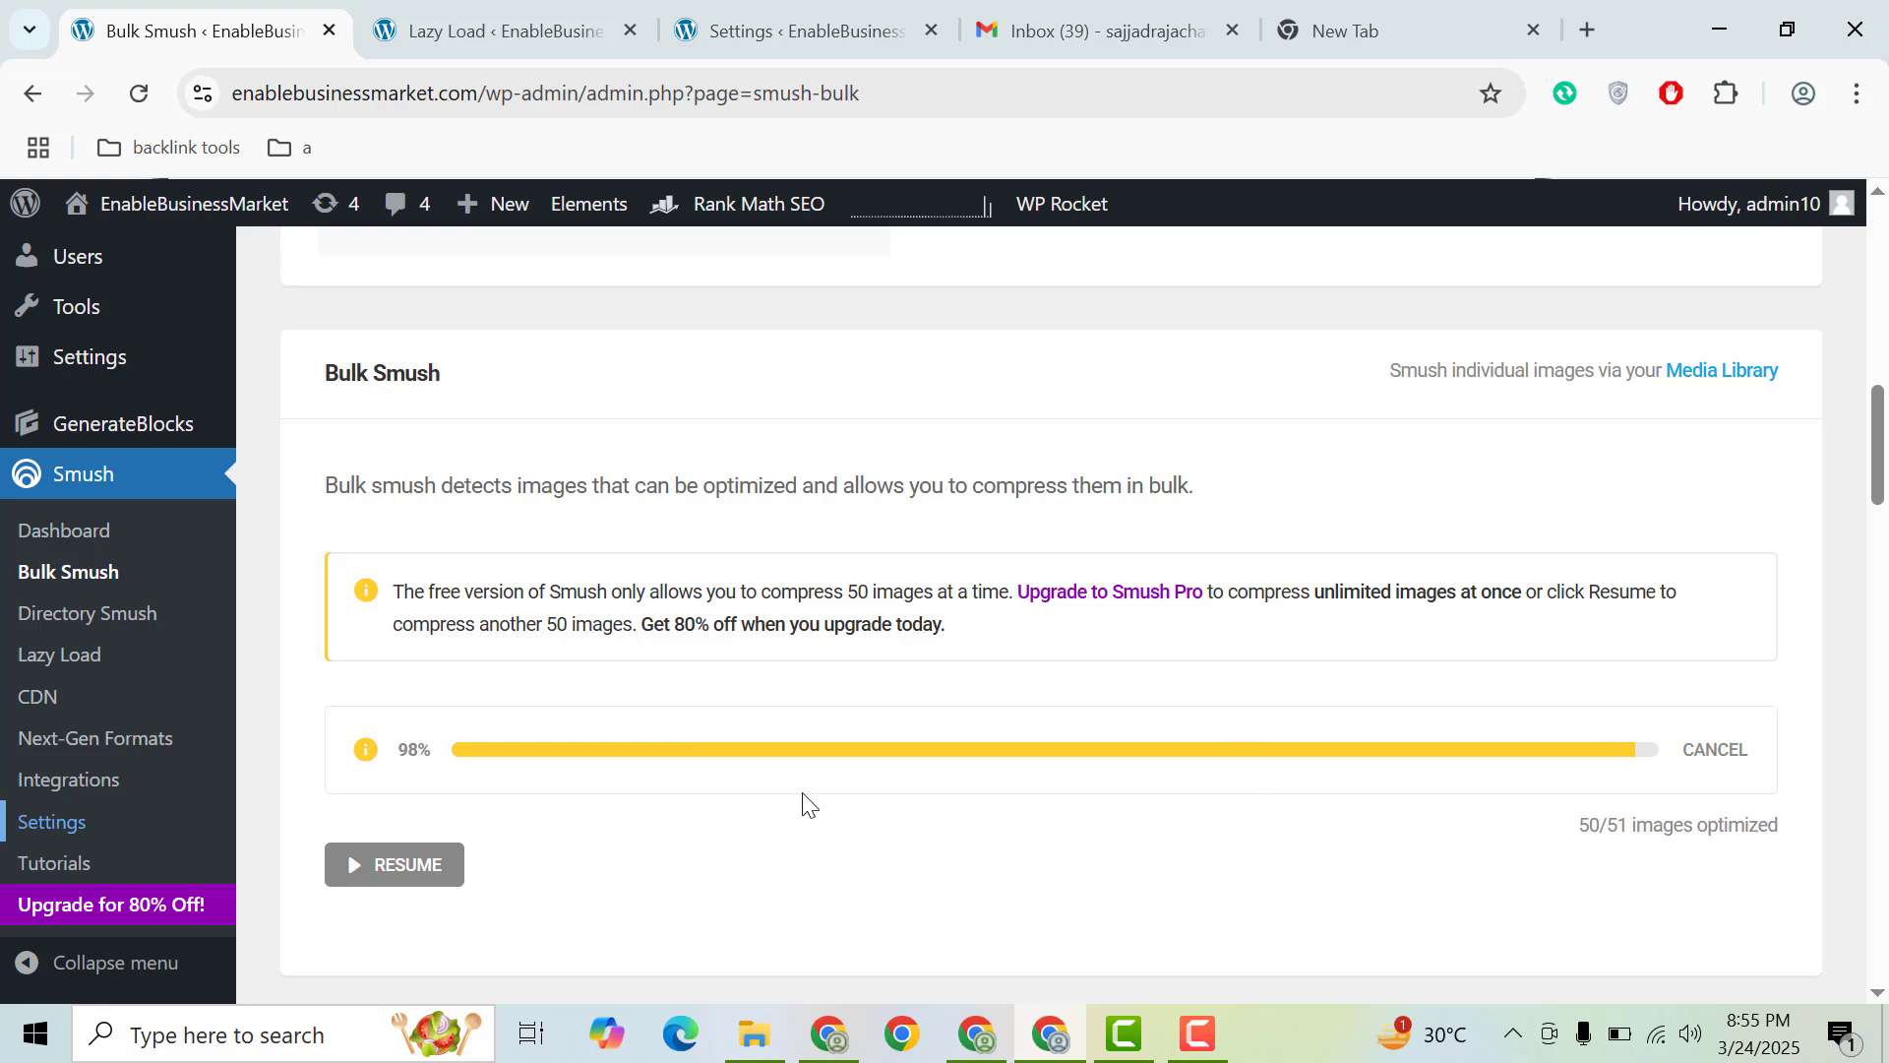
{"action": "left_click", "coordinate": [412, 867]}
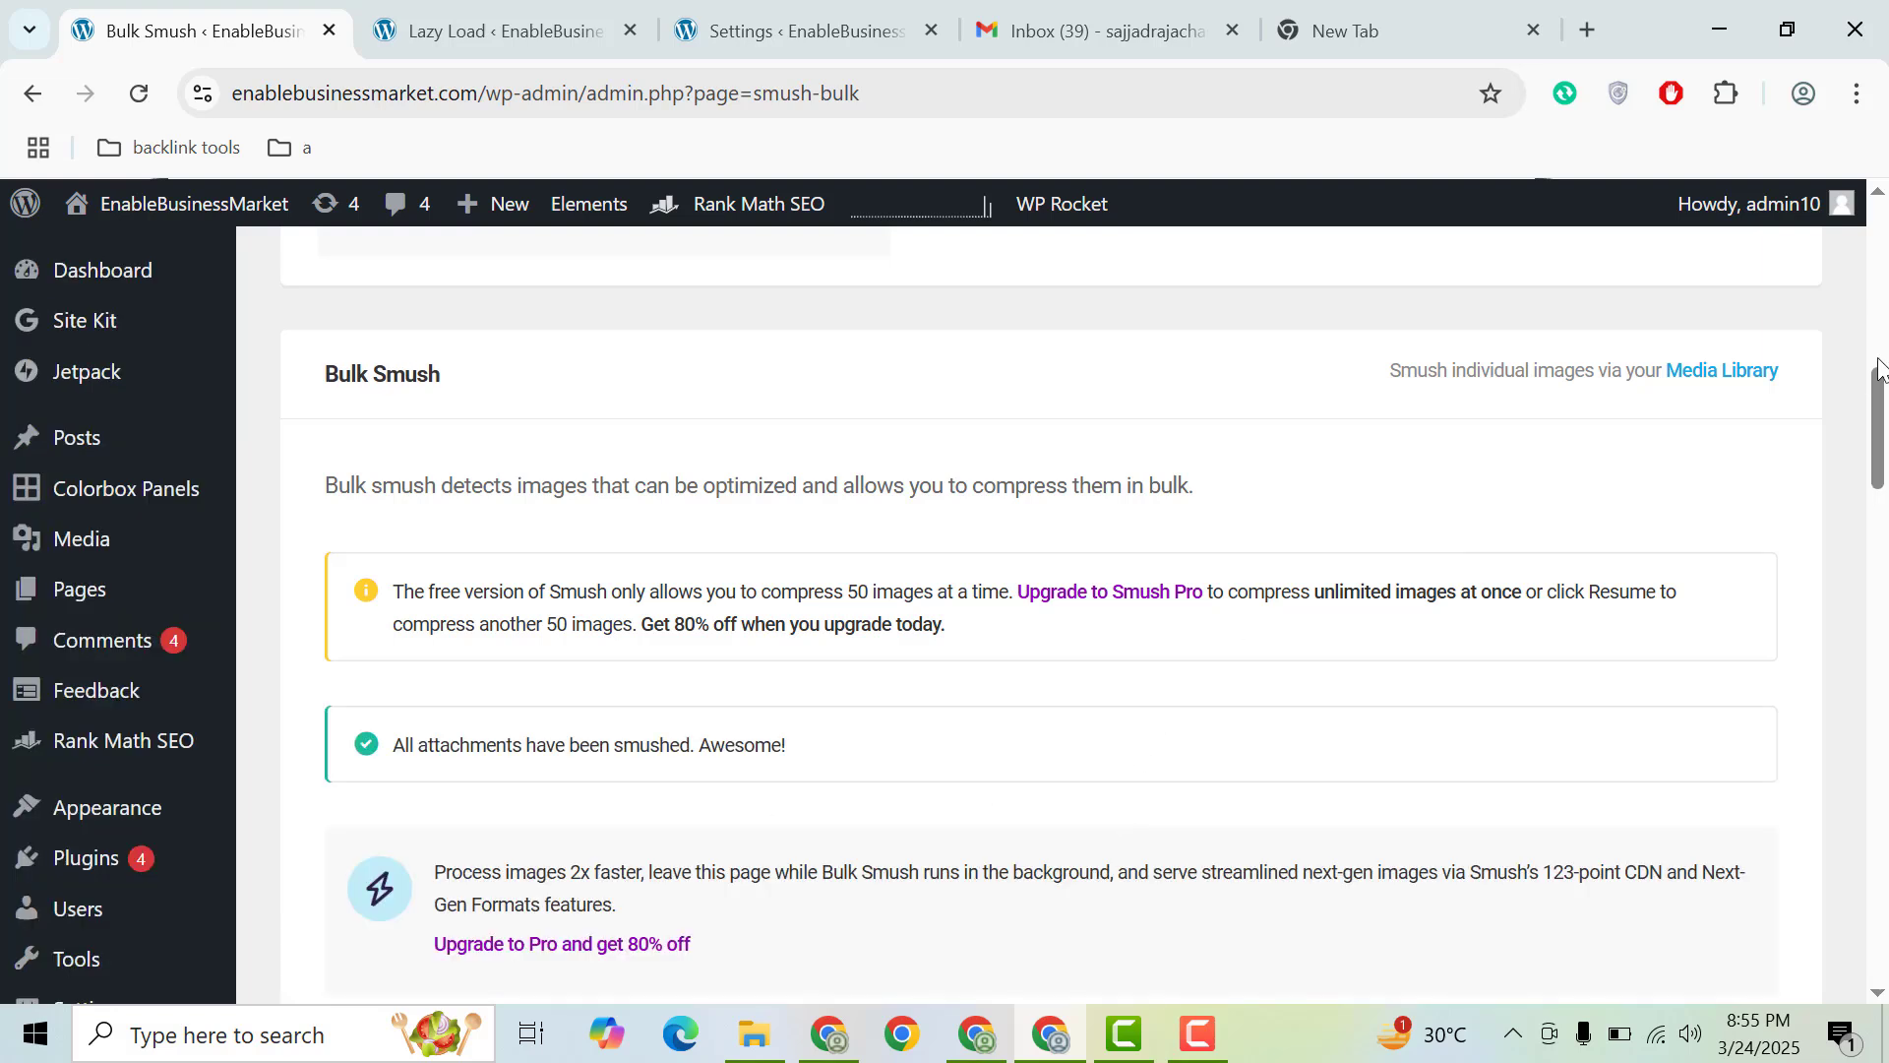
{"action": "scroll", "coordinate": [1407, 414], "scroll_direction": "down", "scroll_amount": 3}
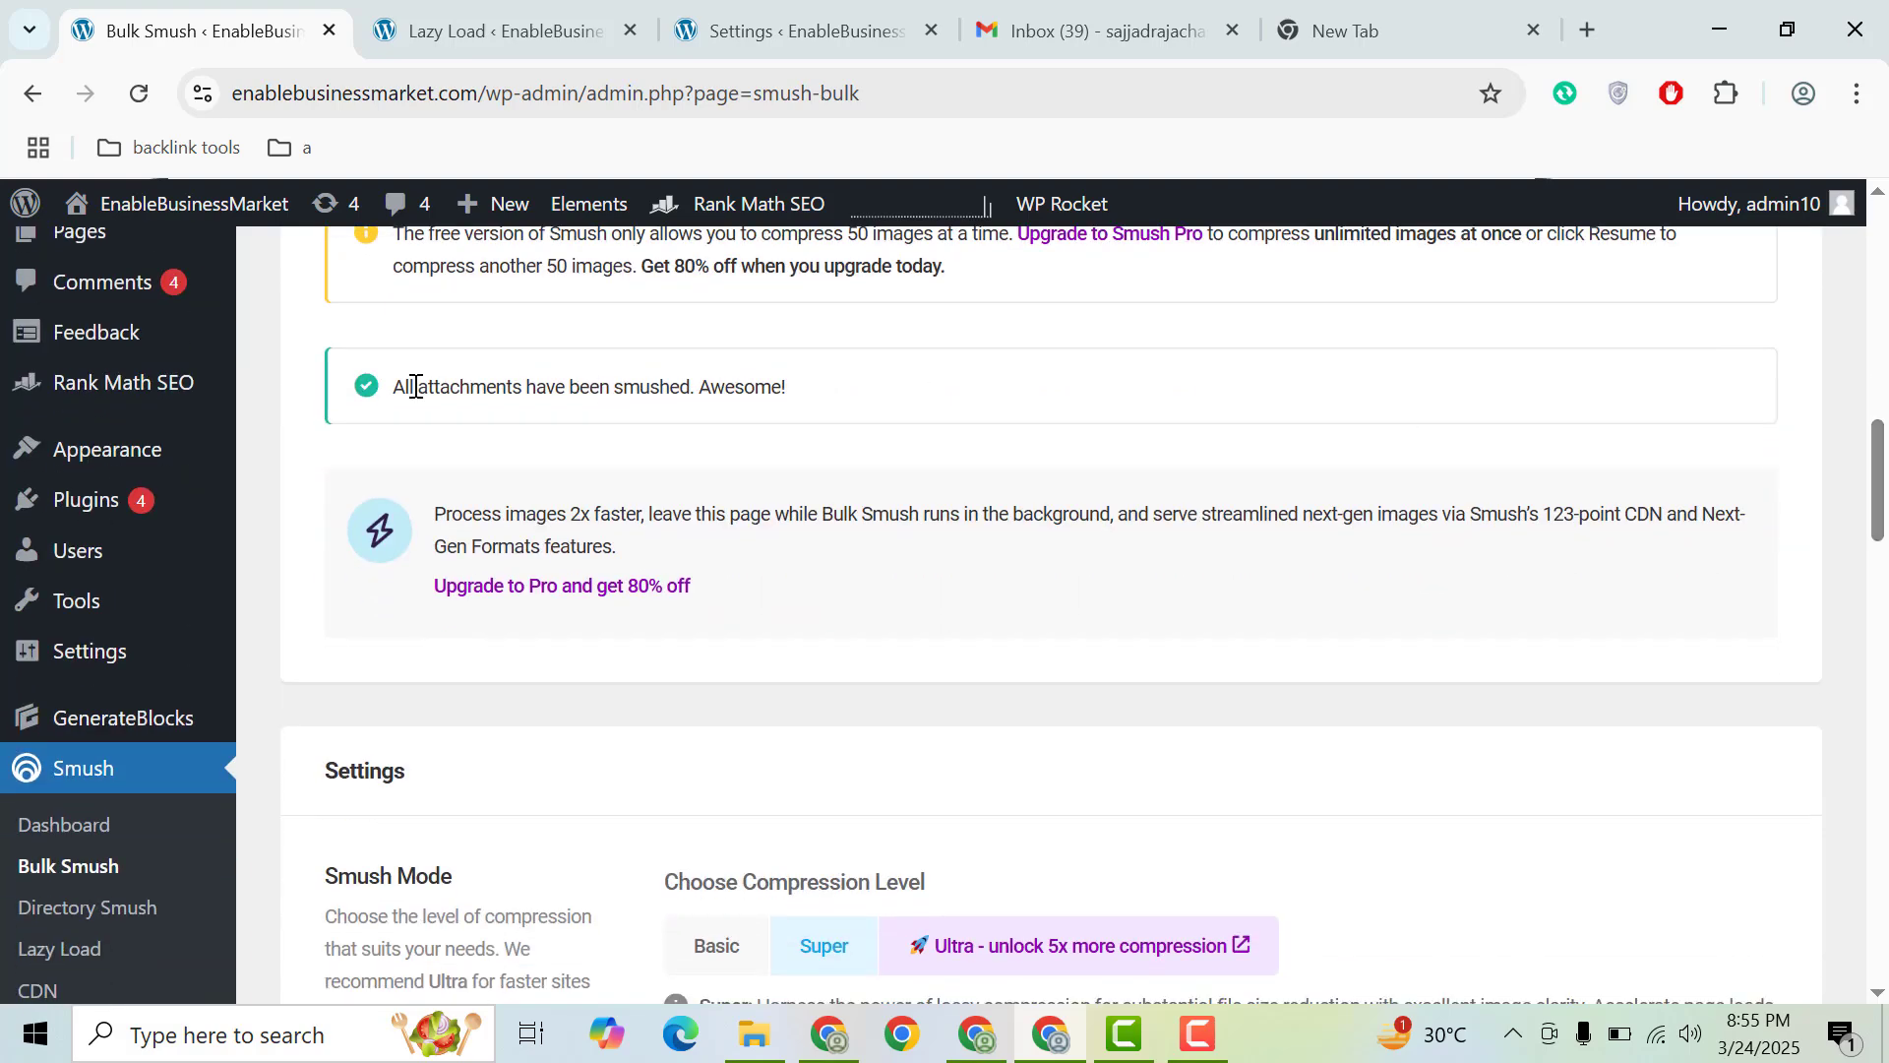
{"action": "left_click_drag", "start_coordinate": [403, 387], "coordinate": [537, 387]}
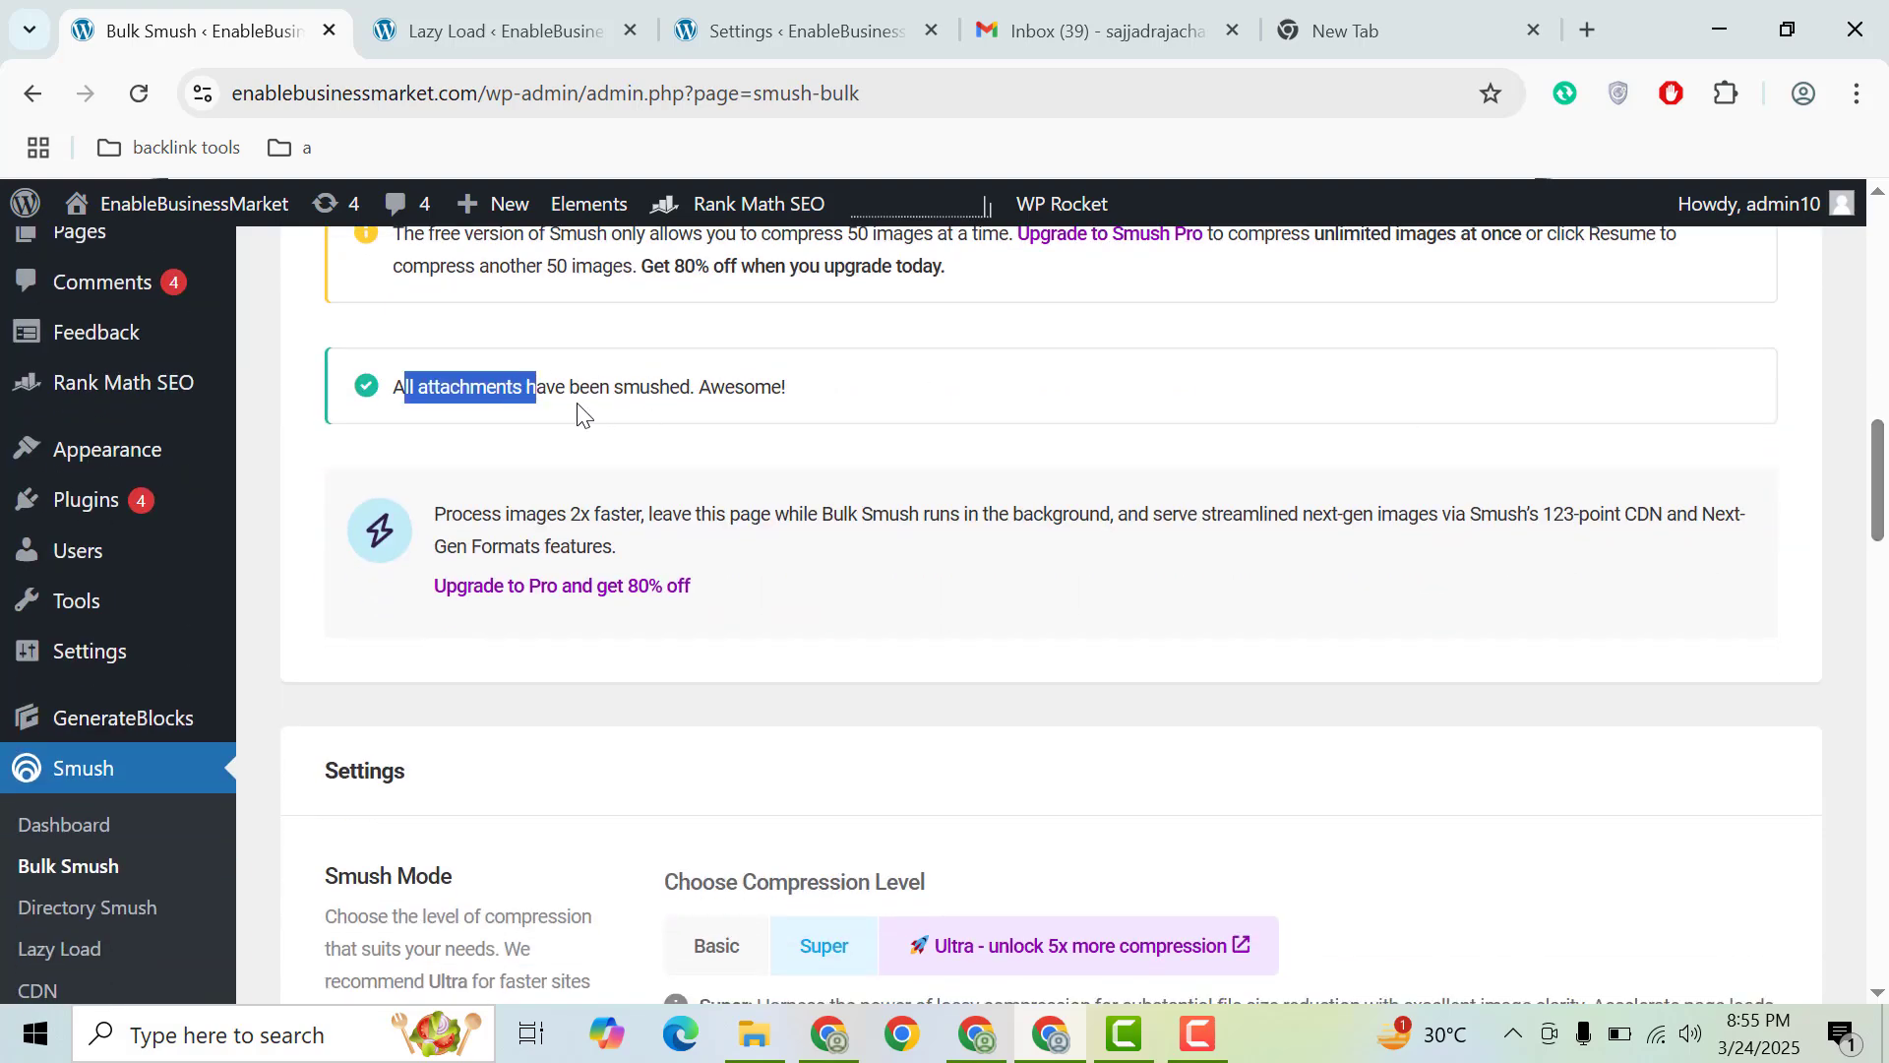
{"action": "left_click", "coordinate": [730, 392]}
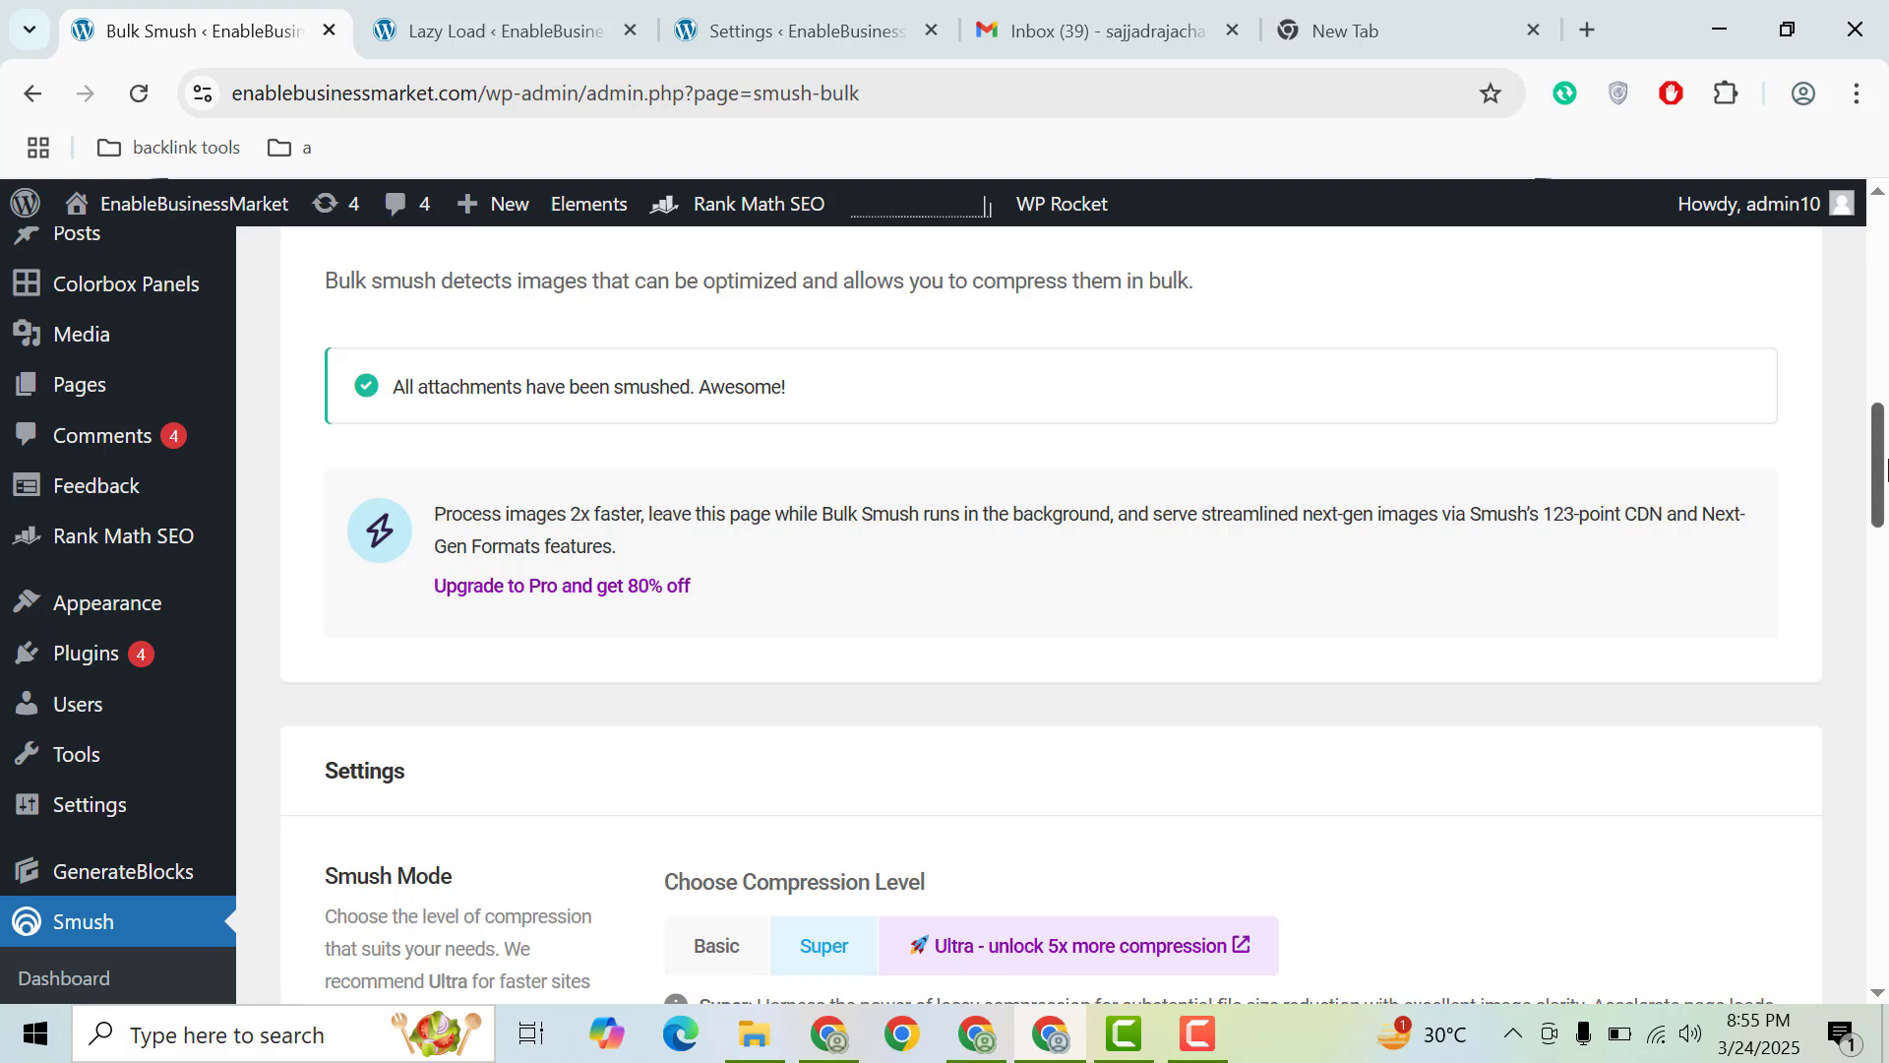
{"action": "left_click_drag", "start_coordinate": [1870, 472], "coordinate": [1870, 349]}
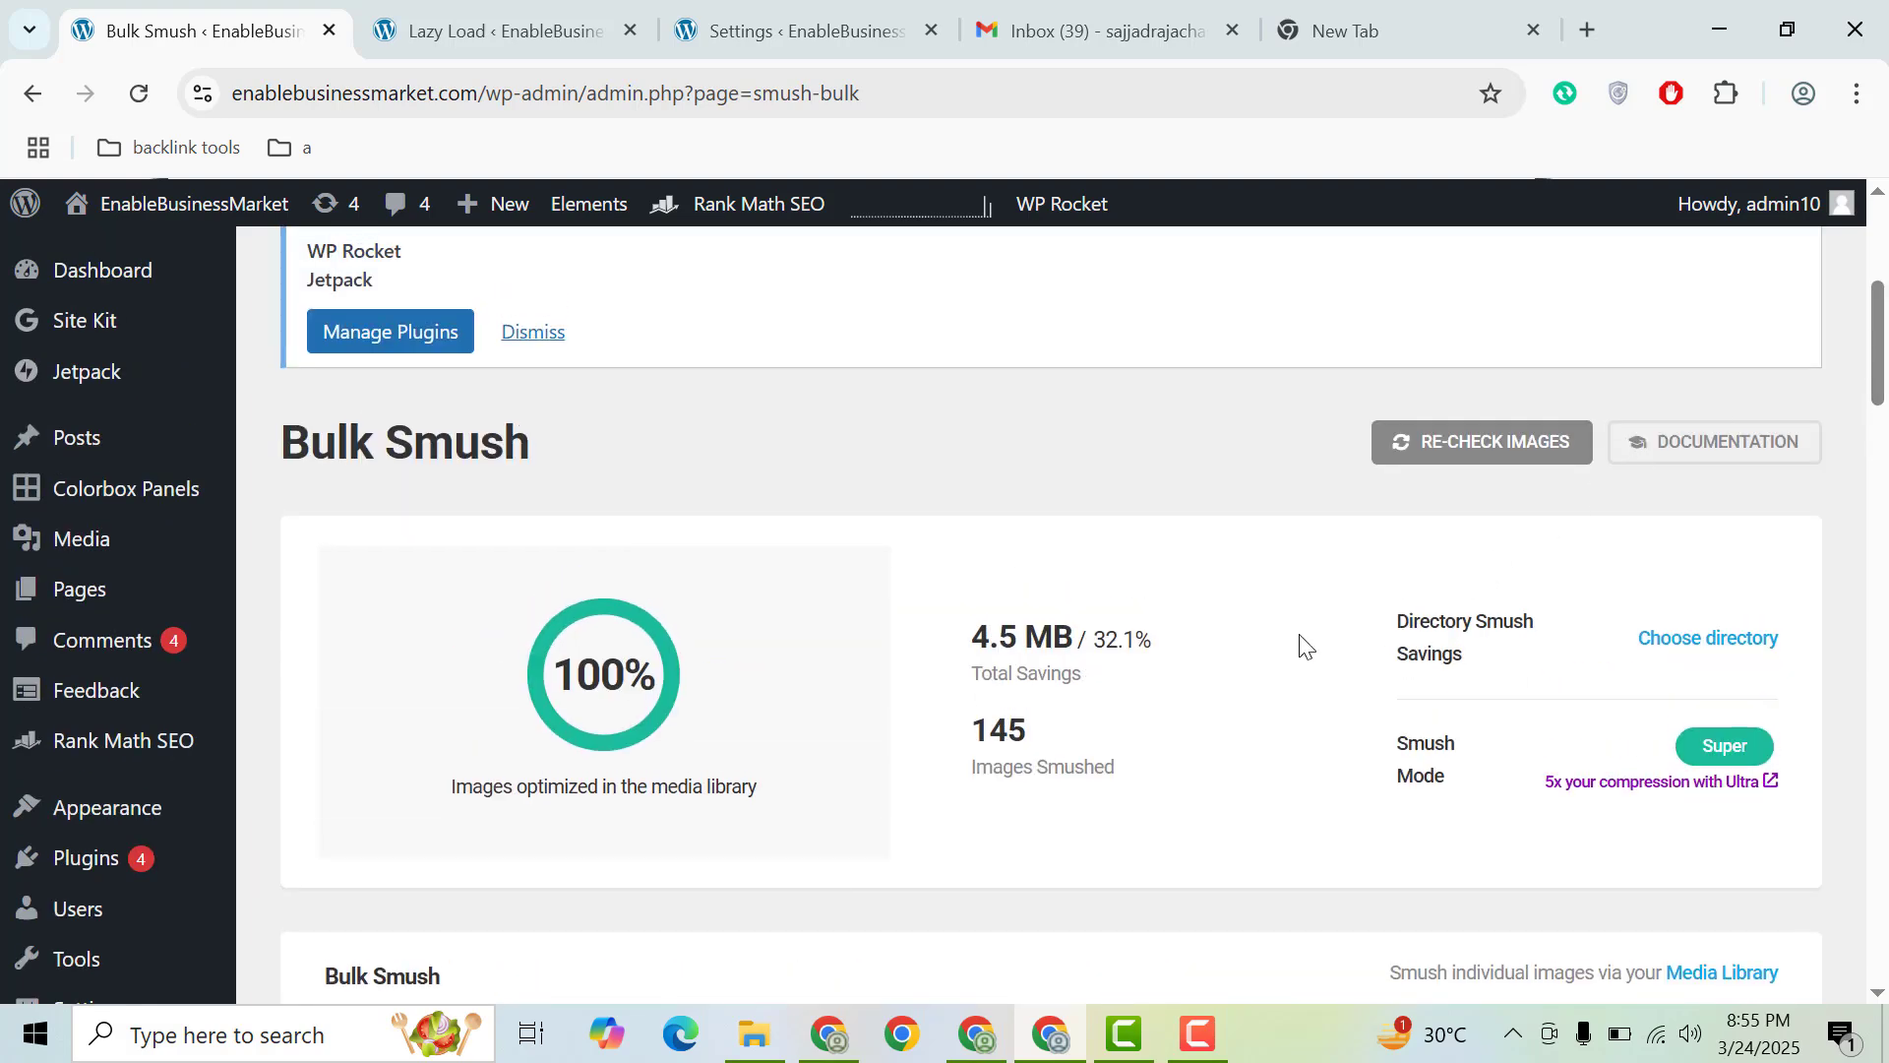